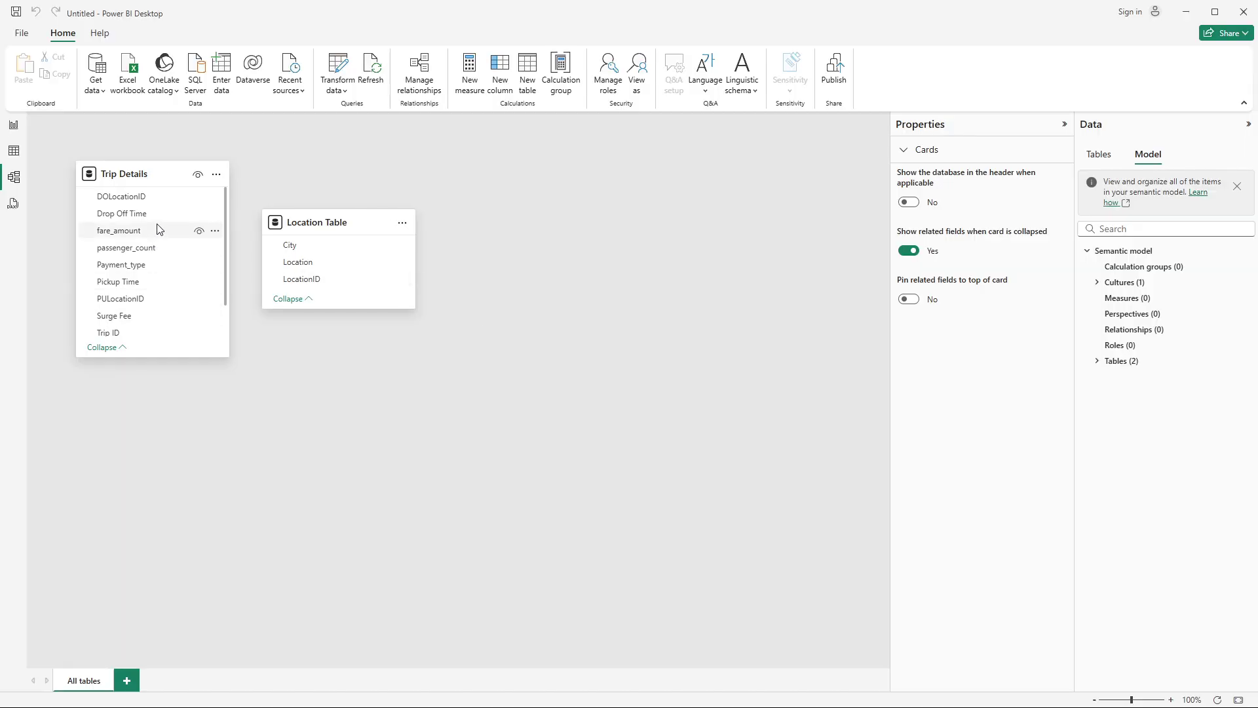
# Rearrange the model diagram, moving the Trip Details card lower and the Location Table card further from it
pyautogui.moveTo(152, 175); pyautogui.dragTo(167, 295)
pyautogui.moveTo(337, 224); pyautogui.dragTo(428, 204)
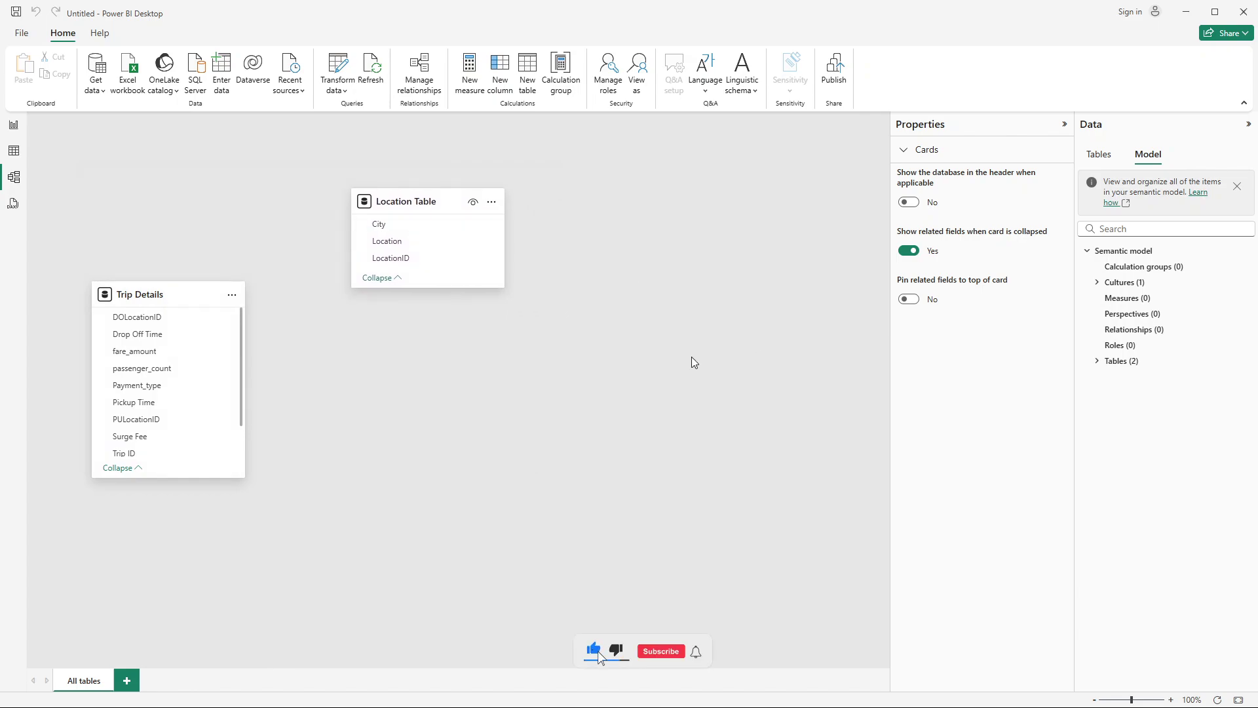
pyautogui.scroll(-2, 146, 348)
pyautogui.scroll(2, 173, 389)
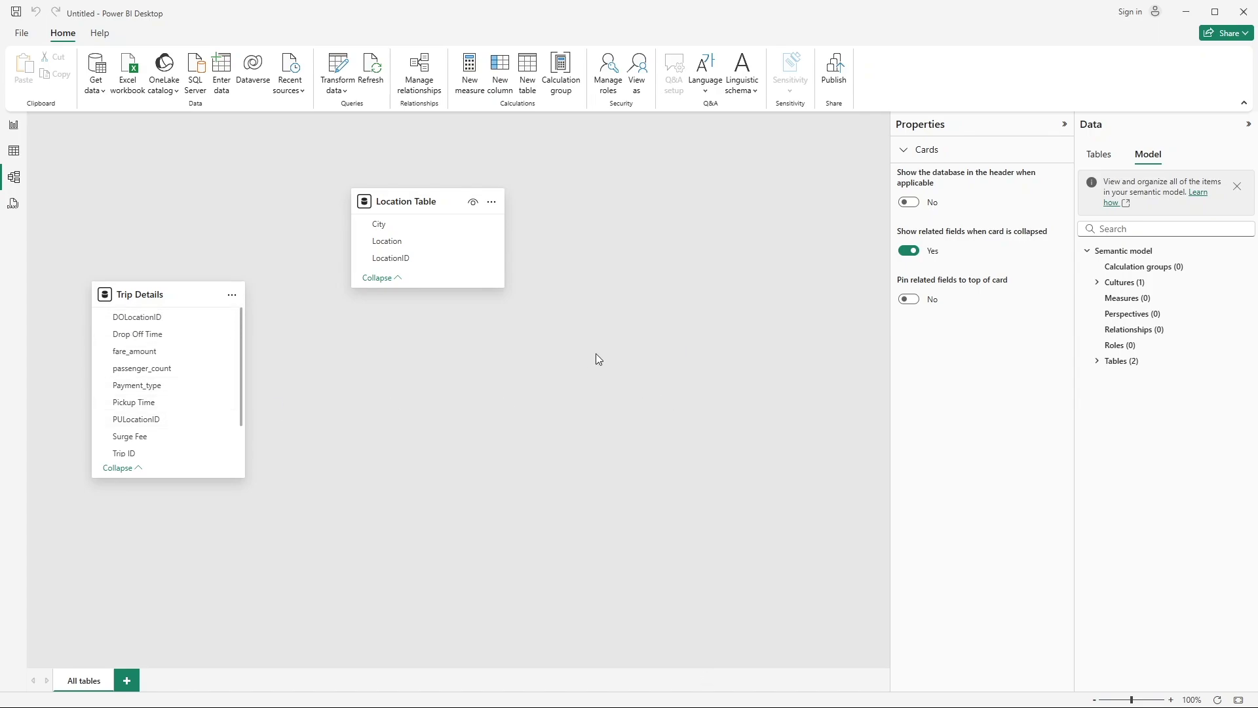
# Switch to the Uber Trip Details workbook in Excel, examine the PULocationID and DOLocationID columns, and return to Power BI
pyautogui.hotkey('alt', 'Tab')
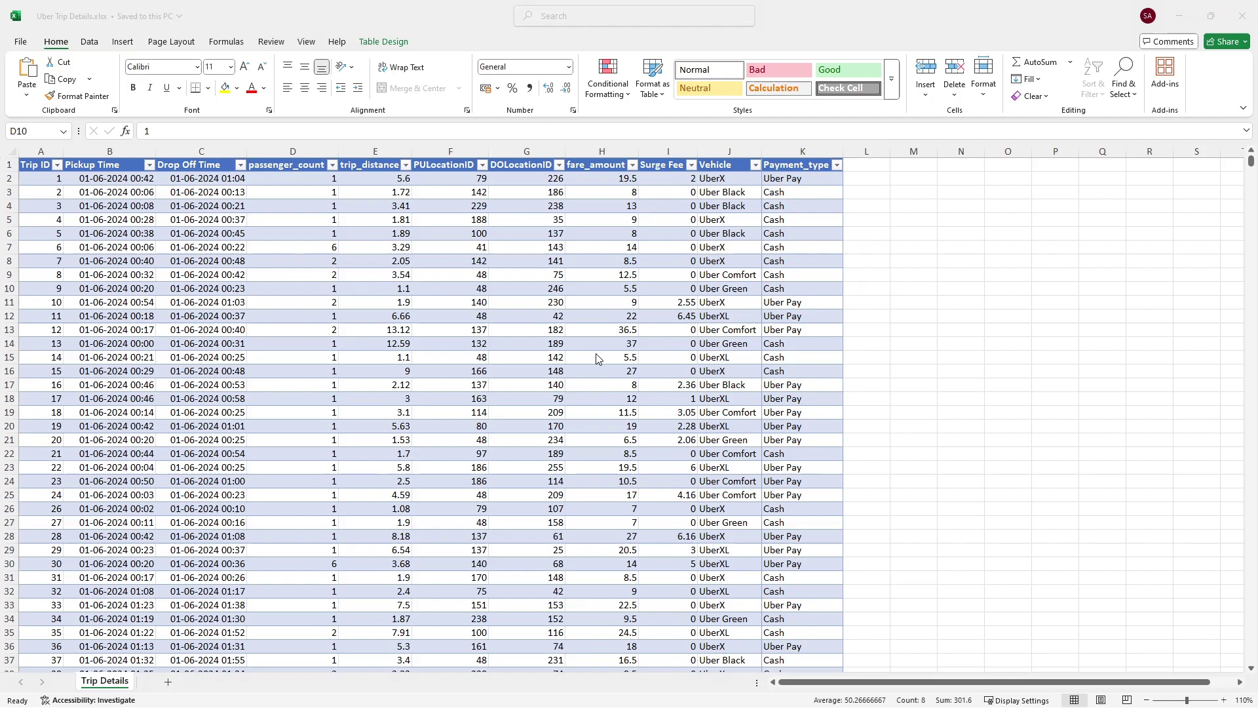
pyautogui.click(553, 412)
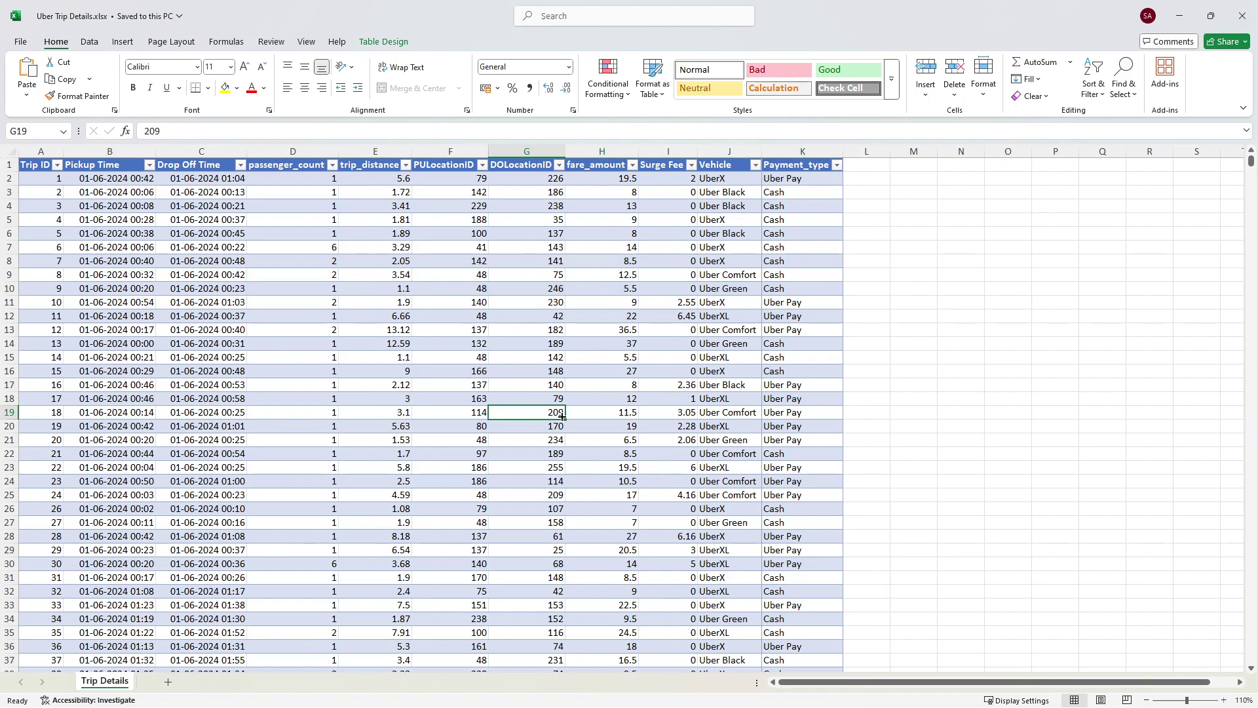
pyautogui.click(452, 152)
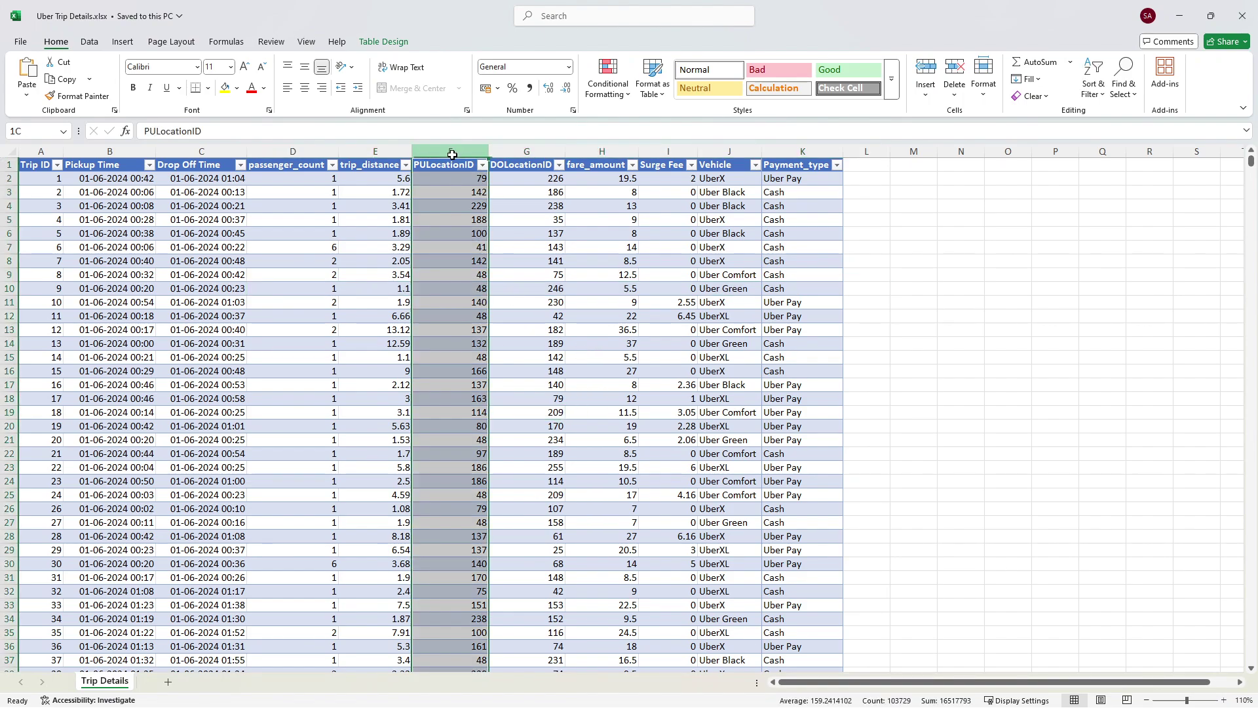
pyautogui.click(460, 288)
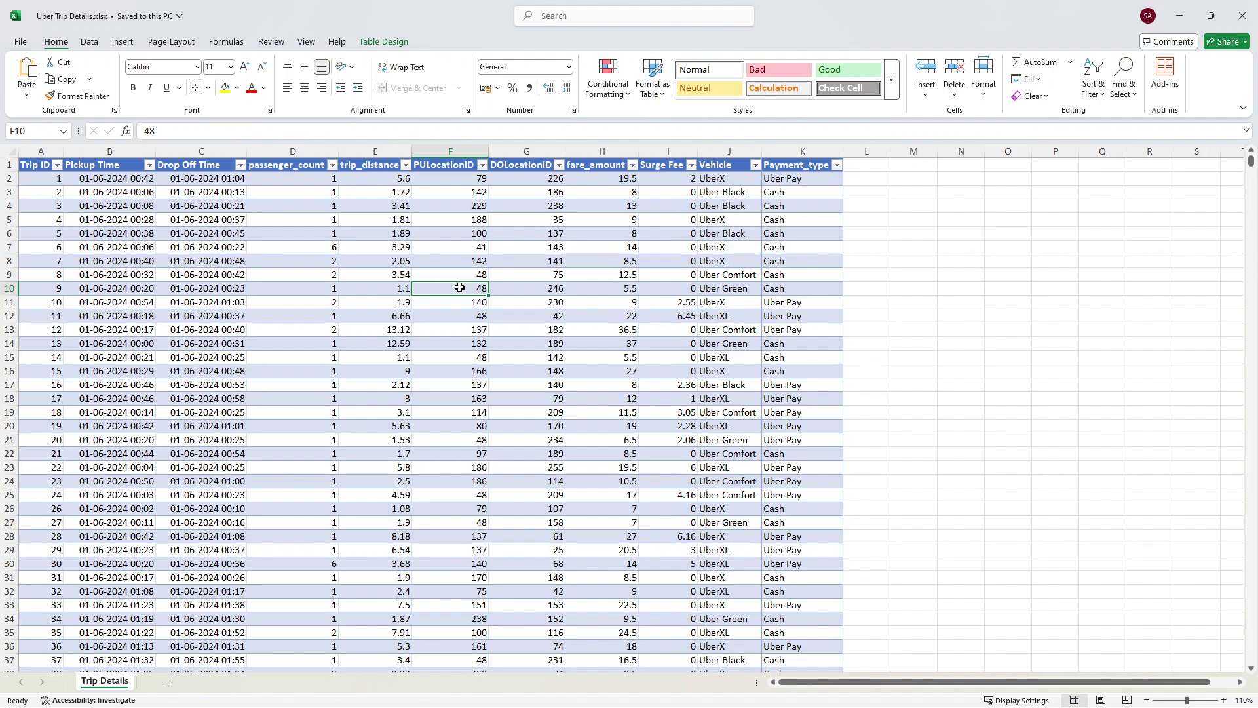
pyautogui.click(527, 151)
pyautogui.click(458, 366)
pyautogui.click(531, 365)
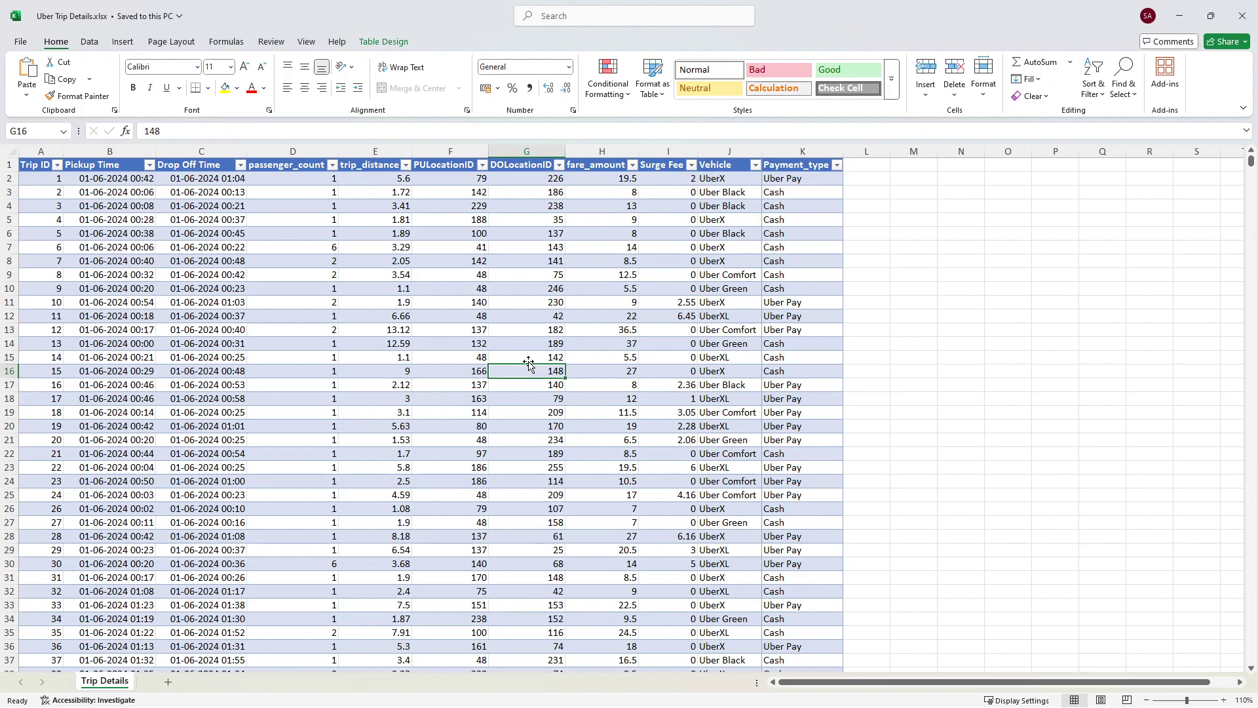
pyautogui.click(475, 342)
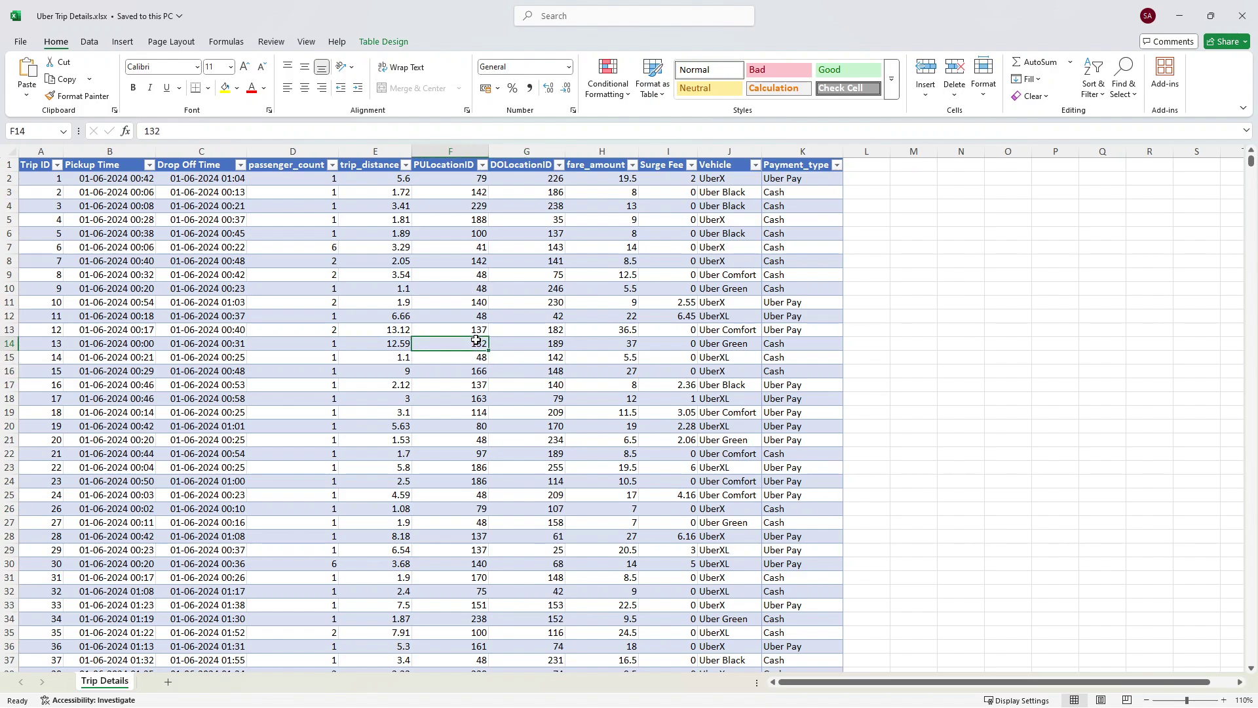
pyautogui.click(529, 344)
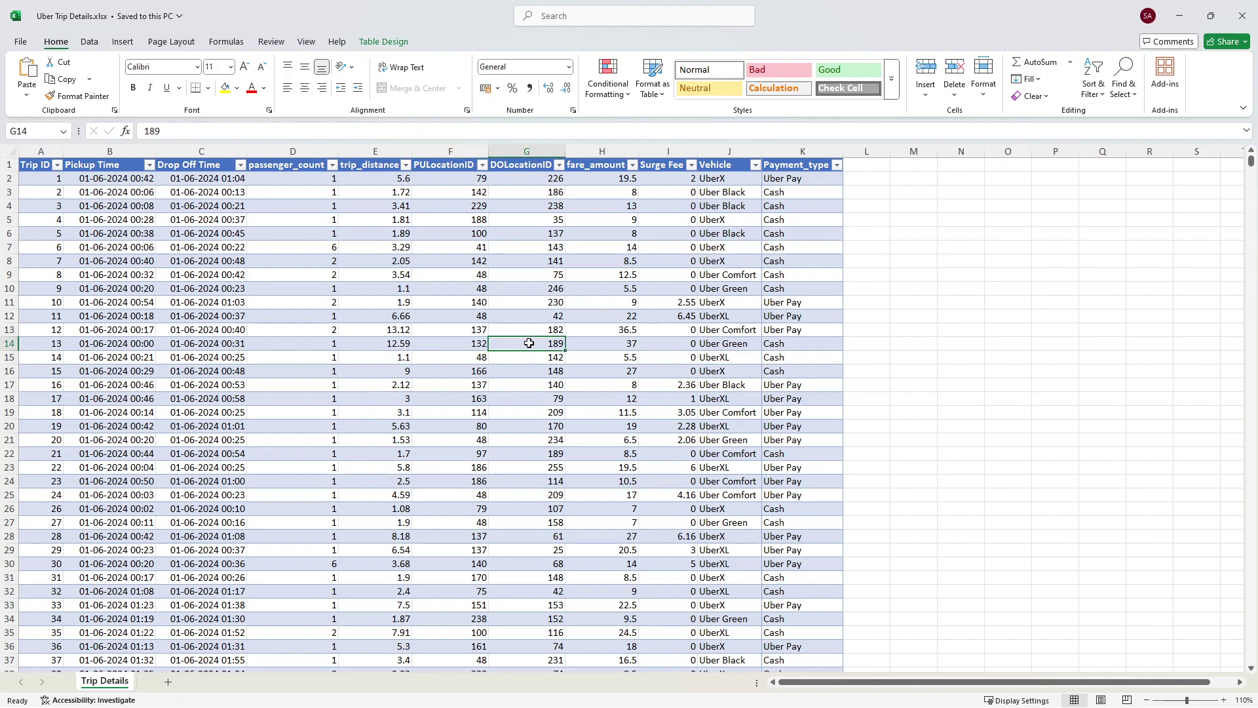
pyautogui.click(486, 343)
pyautogui.click(525, 344)
pyautogui.hotkey('alt', 'Tab')
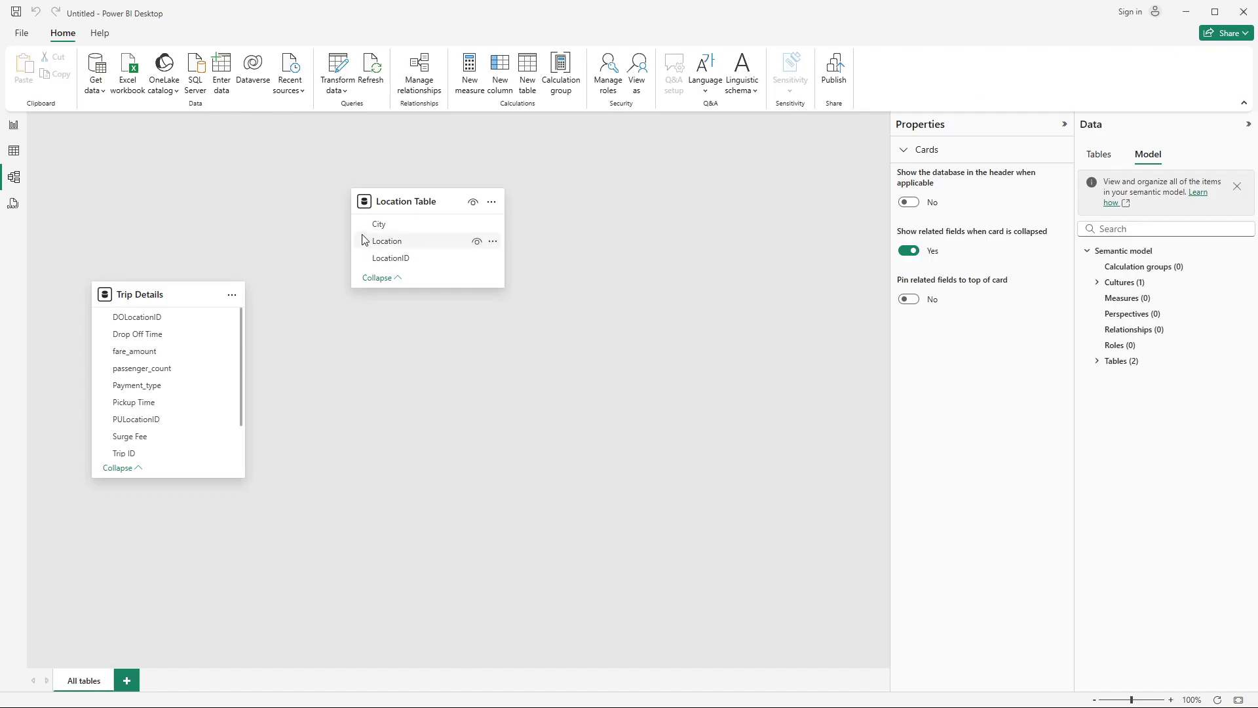
# Start a new relationship with Trip Details as the from table and Location Table as the to table
pyautogui.moveTo(418, 198); pyautogui.dragTo(435, 214)
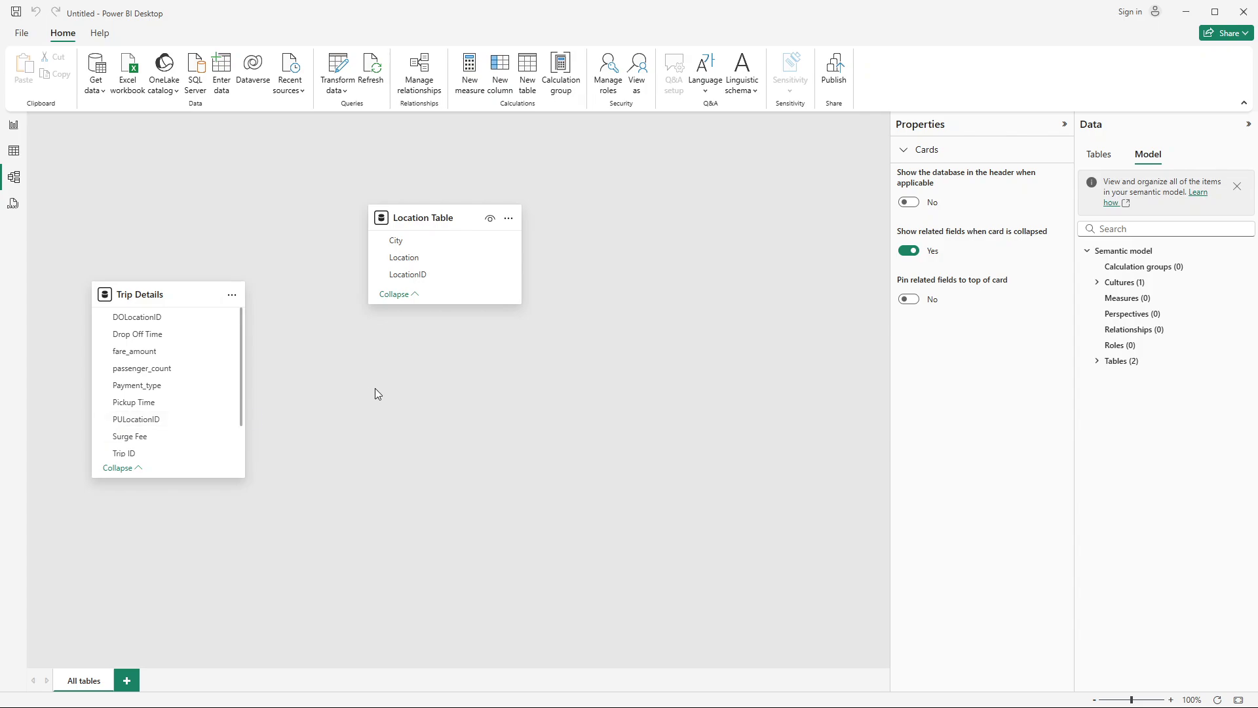
pyautogui.click(429, 83)
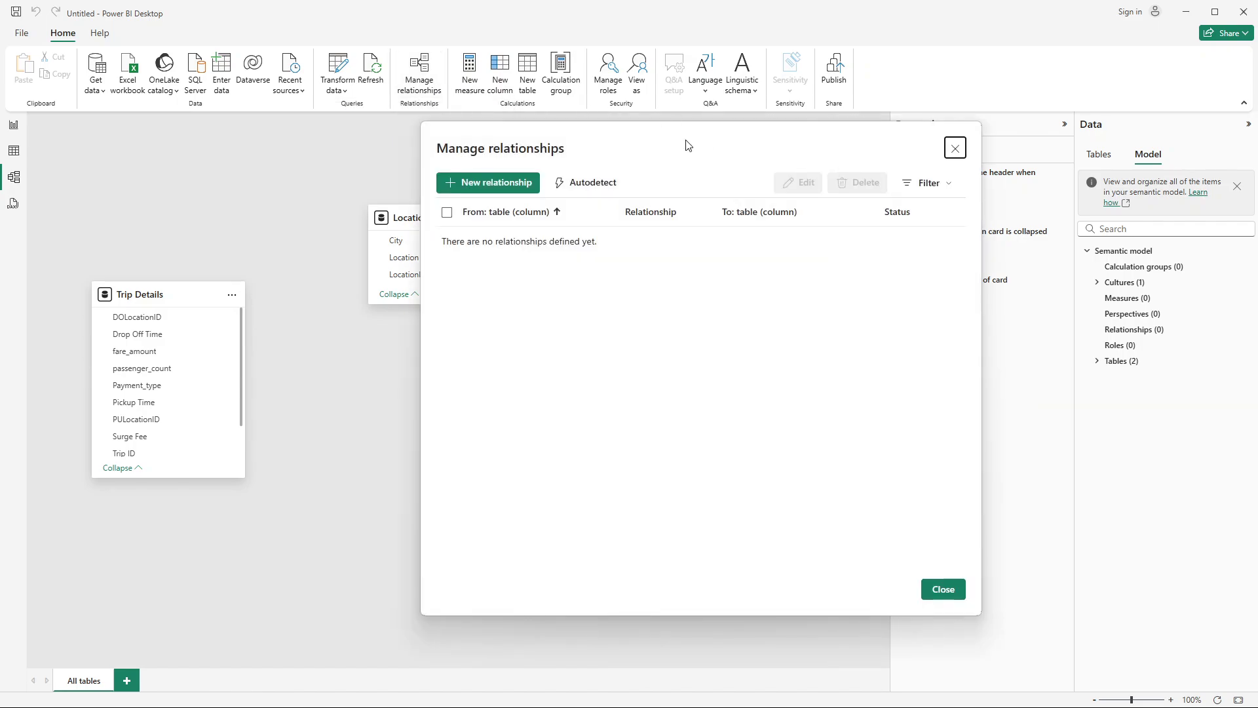
pyautogui.moveTo(595, 136); pyautogui.dragTo(785, 120)
pyautogui.click(677, 174)
pyautogui.moveTo(506, 120); pyautogui.dragTo(708, 93)
pyautogui.click(715, 163)
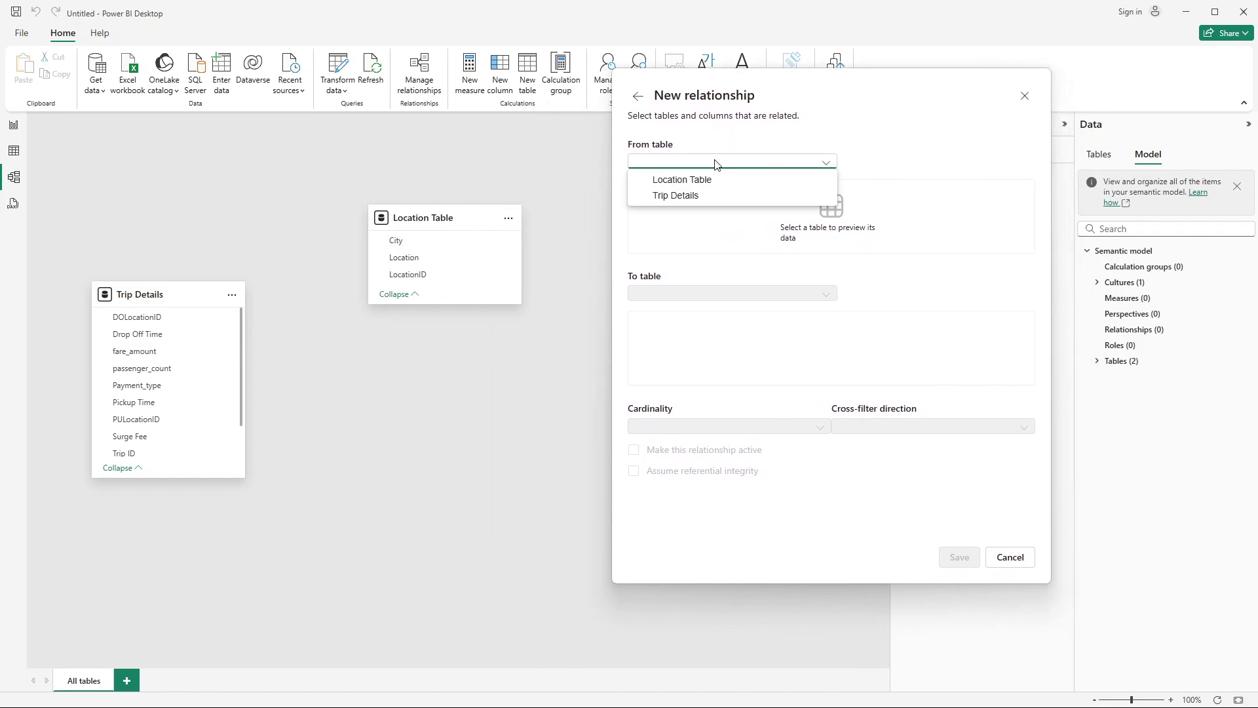
pyautogui.click(675, 195)
pyautogui.click(684, 292)
pyautogui.click(677, 308)
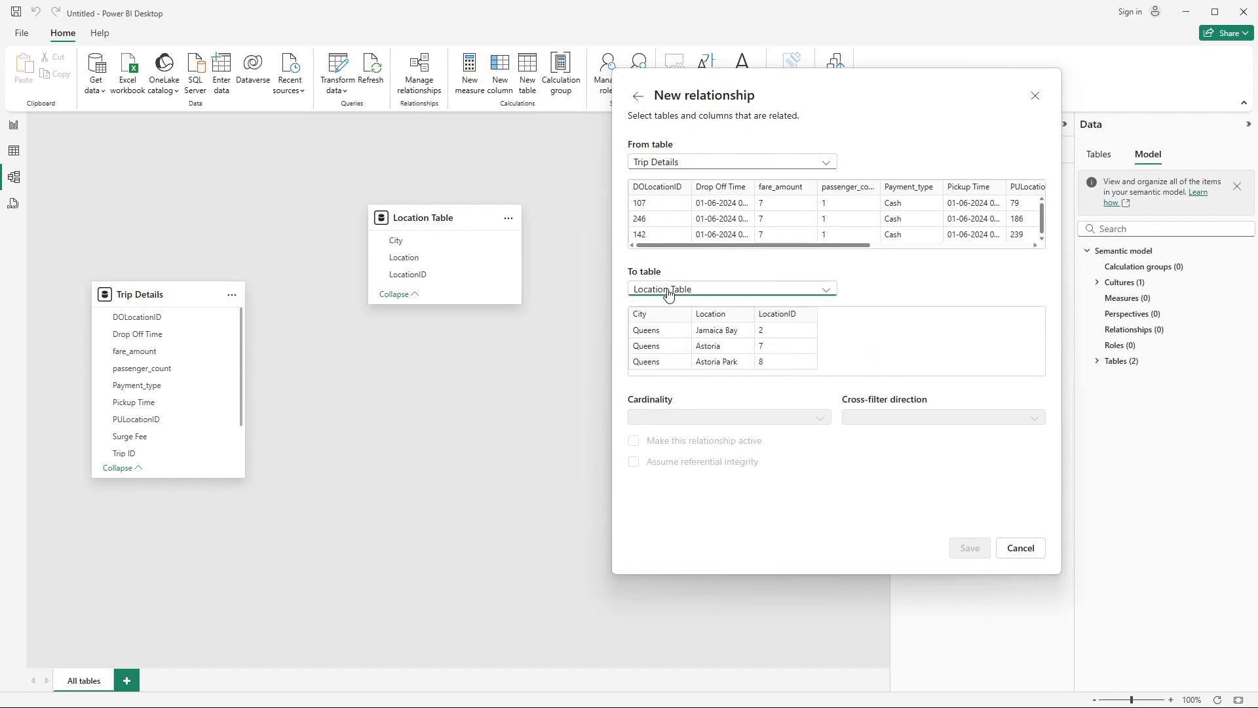
# Match PULocationID to LocationID and save the relationship as active, many to one, with single cross-filter direction
pyautogui.moveTo(845, 244); pyautogui.dragTo(883, 246)
pyautogui.click(961, 188)
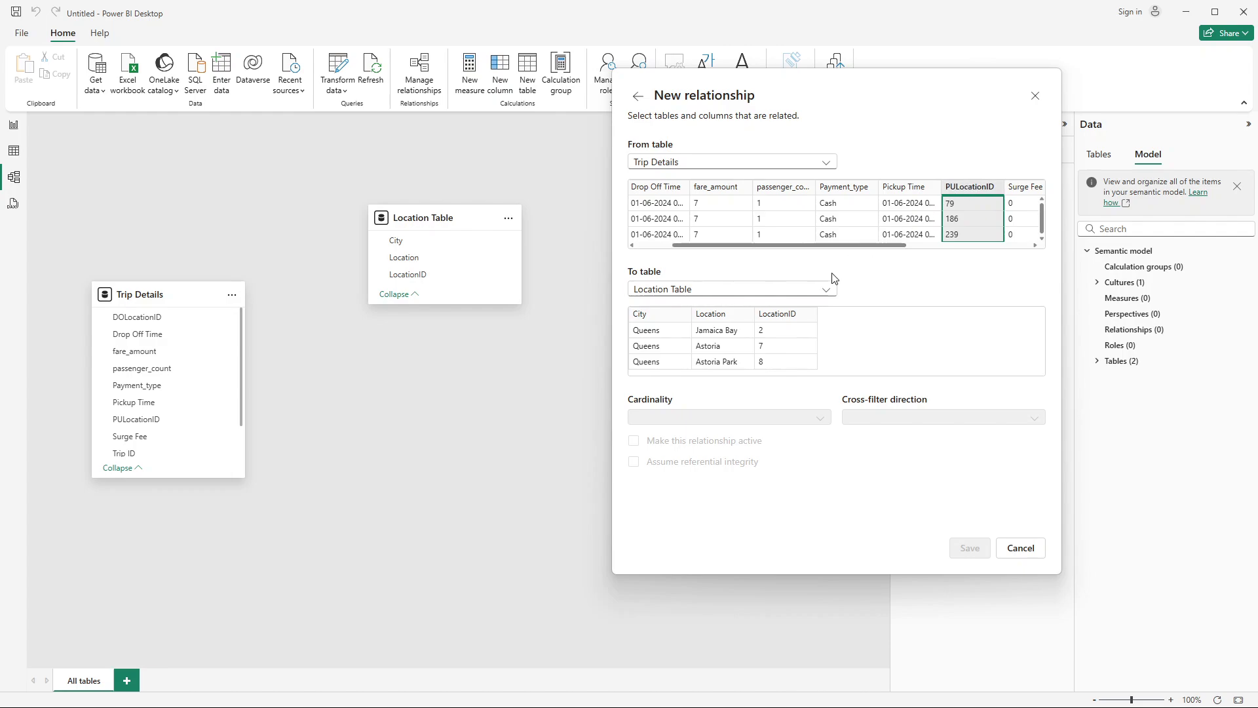
pyautogui.click(786, 317)
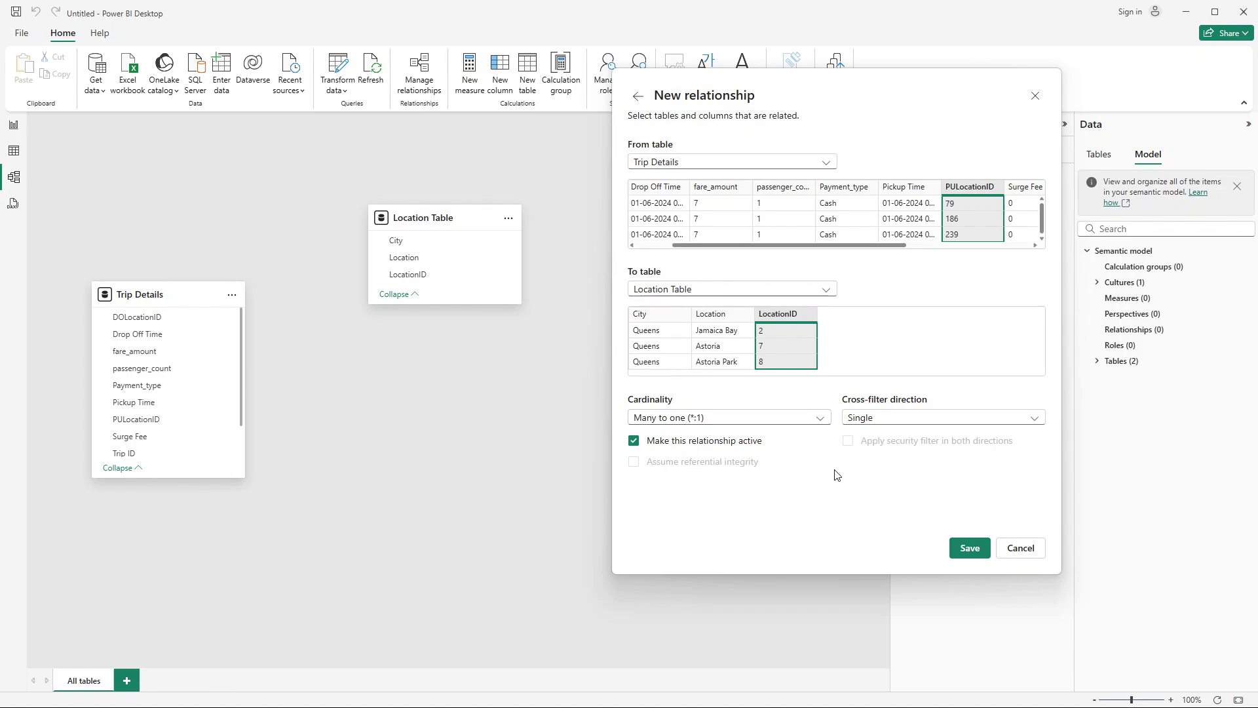
pyautogui.click(970, 548)
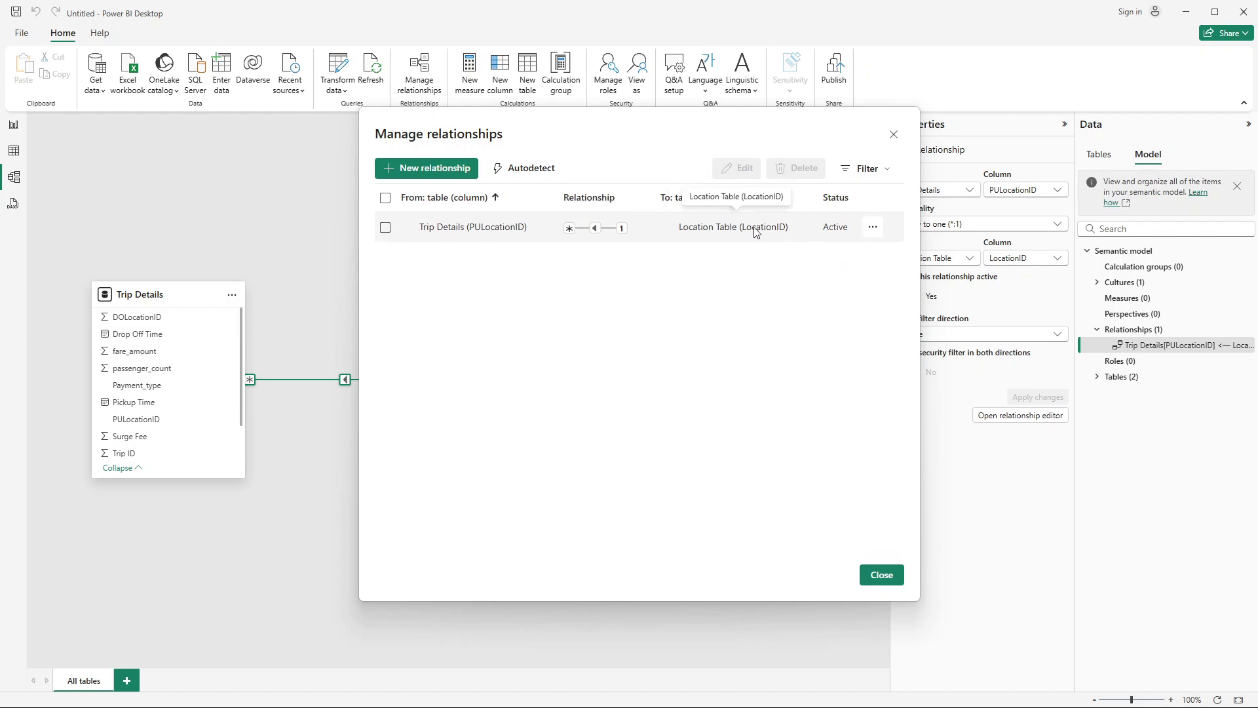
# Examine the LocationID values in the Location Table workbook in Excel, and return to Power BI to check the relationship's cardinality
pyautogui.hotkey('alt', 'Tab')
pyautogui.hotkey('alt', 'Tab')
pyautogui.hotkey('alt', 'Tab')
pyautogui.hotkey('alt', 'Tab')
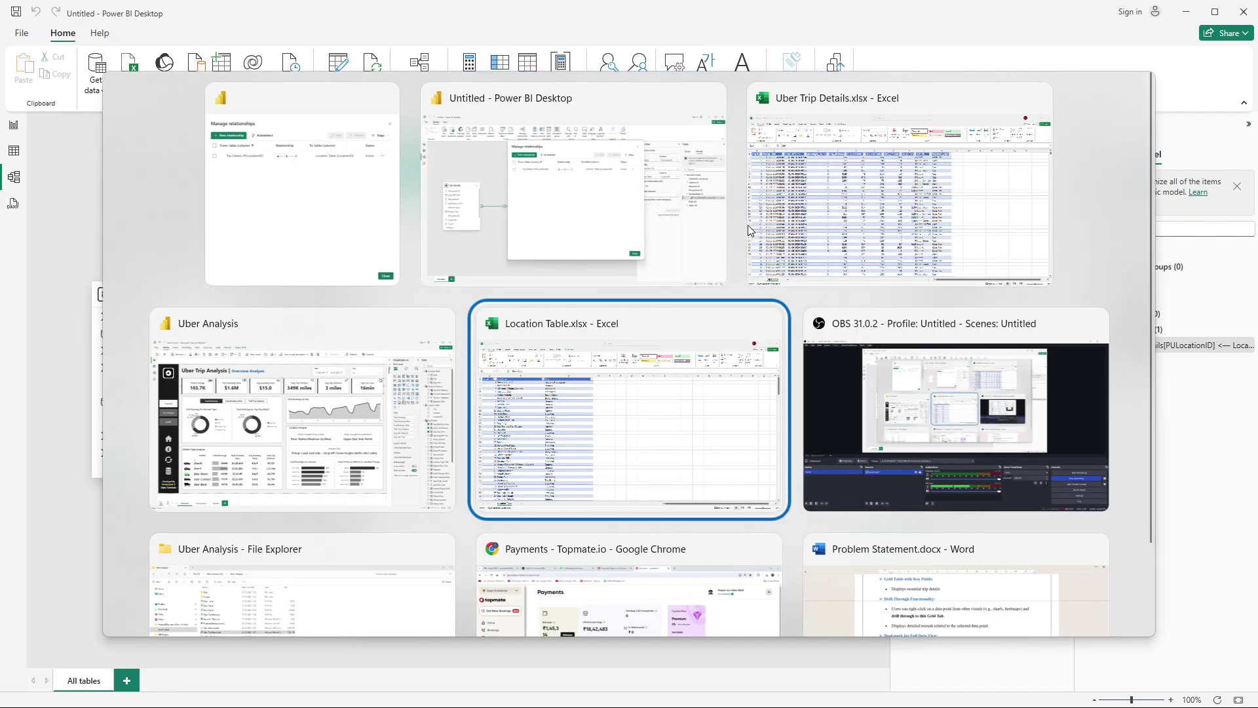
pyautogui.moveTo(61, 203); pyautogui.dragTo(70, 439)
pyautogui.scroll(-6, 65, 393)
pyautogui.scroll(-3, 69, 439)
pyautogui.scroll(9, 69, 439)
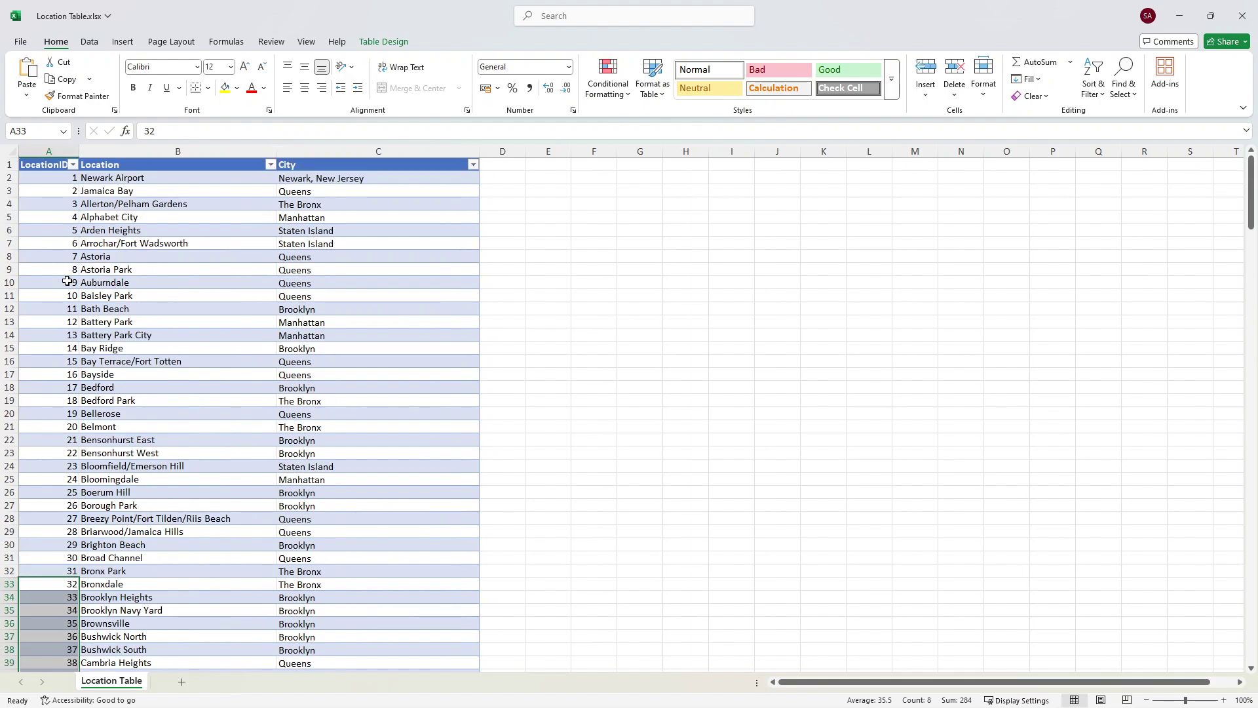
pyautogui.moveTo(51, 386); pyautogui.dragTo(45, 467)
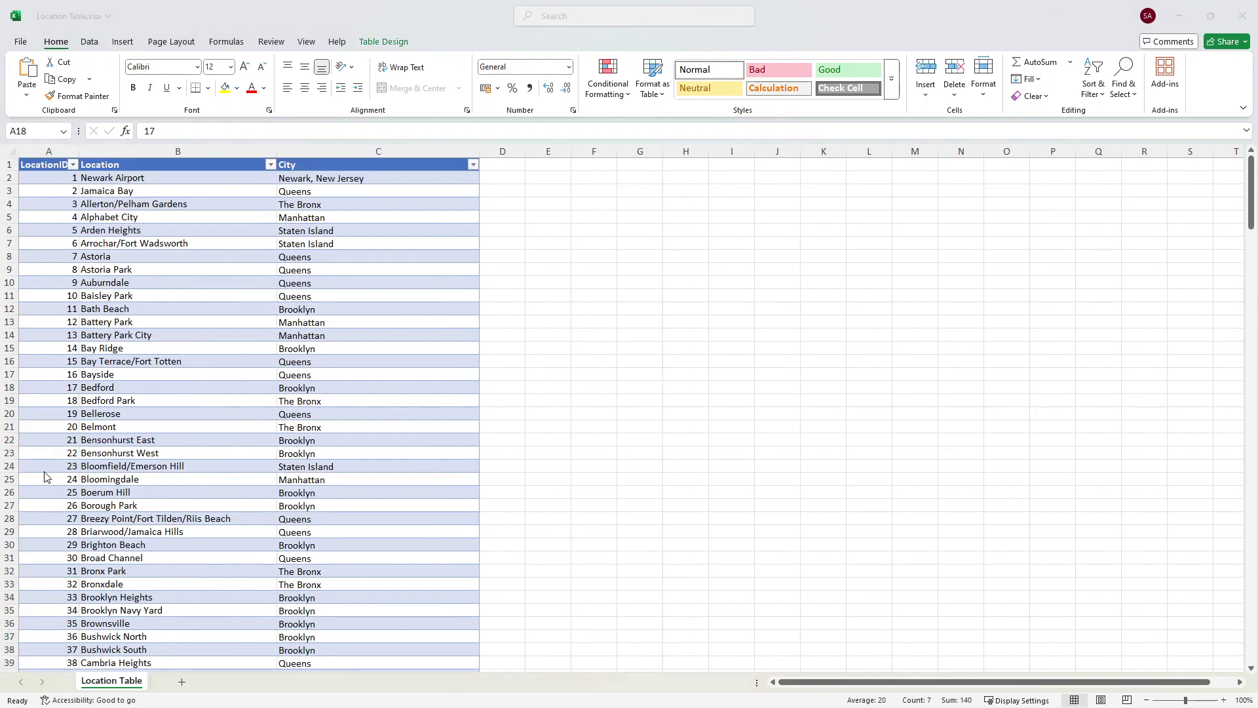
pyautogui.hotkey('alt', 'Tab')
pyautogui.moveTo(627, 231)
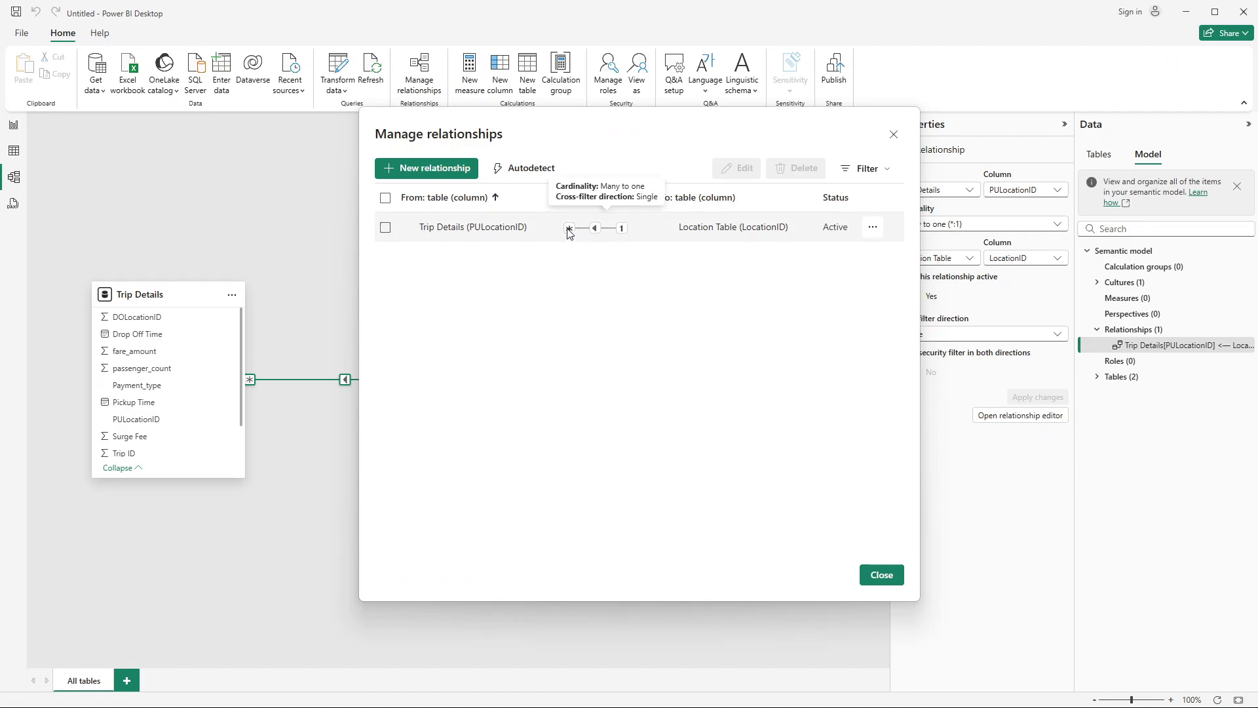
# Examine repeated PULocationID values in the Uber Trip Details workbook and compare them with the many side of the relationship in Power BI
pyautogui.hotkey('alt', 'Tab')
pyautogui.hotkey('alt', 'Tab')
pyautogui.hotkey('alt', 'Tab')
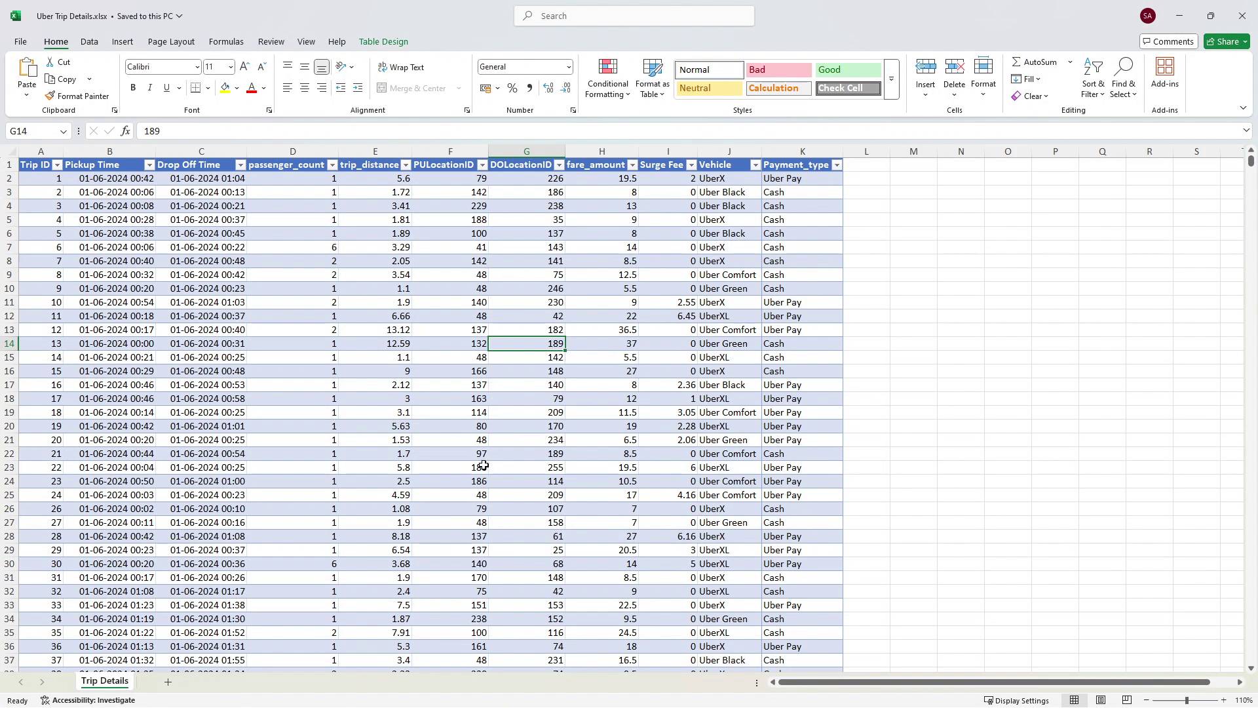
pyautogui.moveTo(477, 469); pyautogui.dragTo(473, 484)
pyautogui.moveTo(475, 536); pyautogui.dragTo(482, 557)
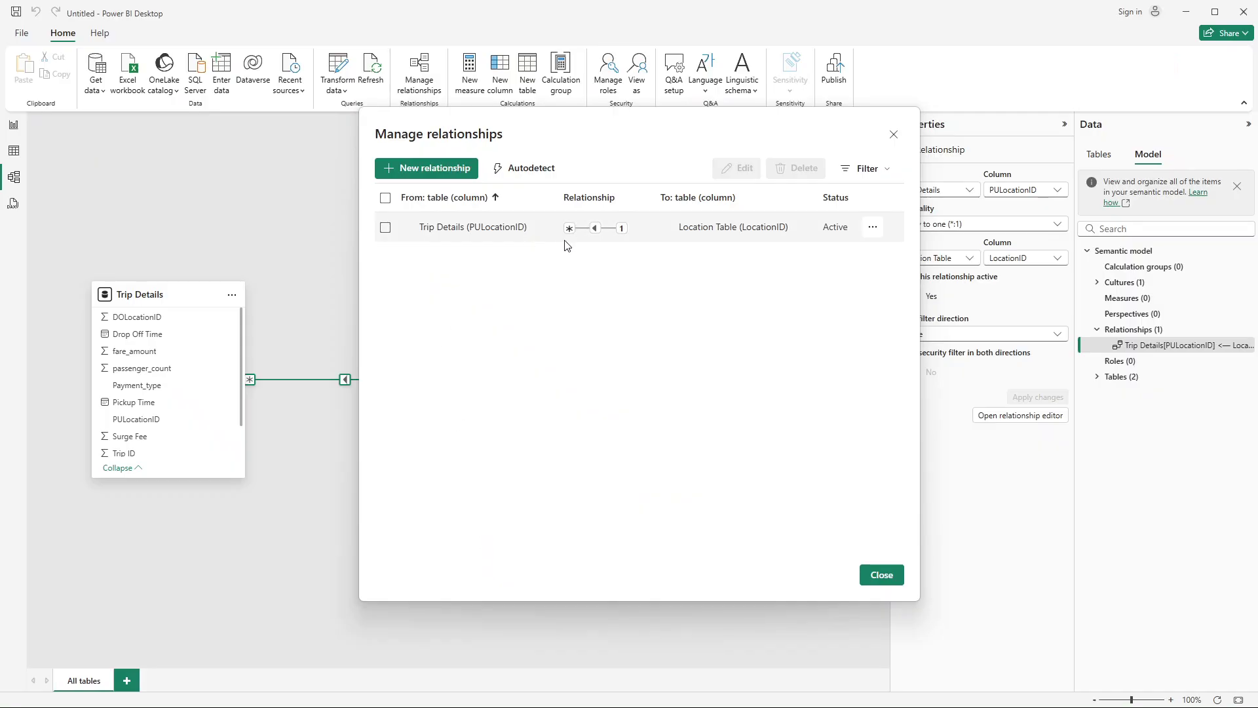
pyautogui.moveTo(570, 228)
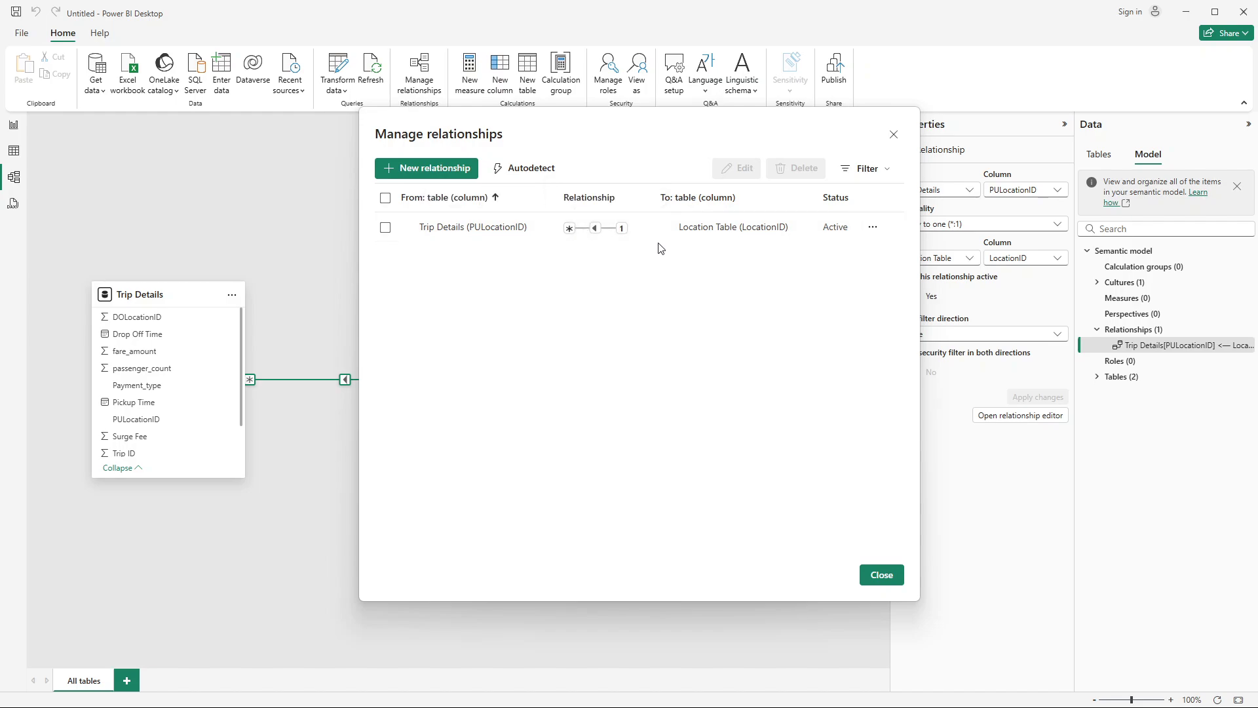
# Close the relationship manager and inspect the Trip Details and Location Table cards and their connection in the model diagram
pyautogui.click(882, 578)
pyautogui.click(323, 438)
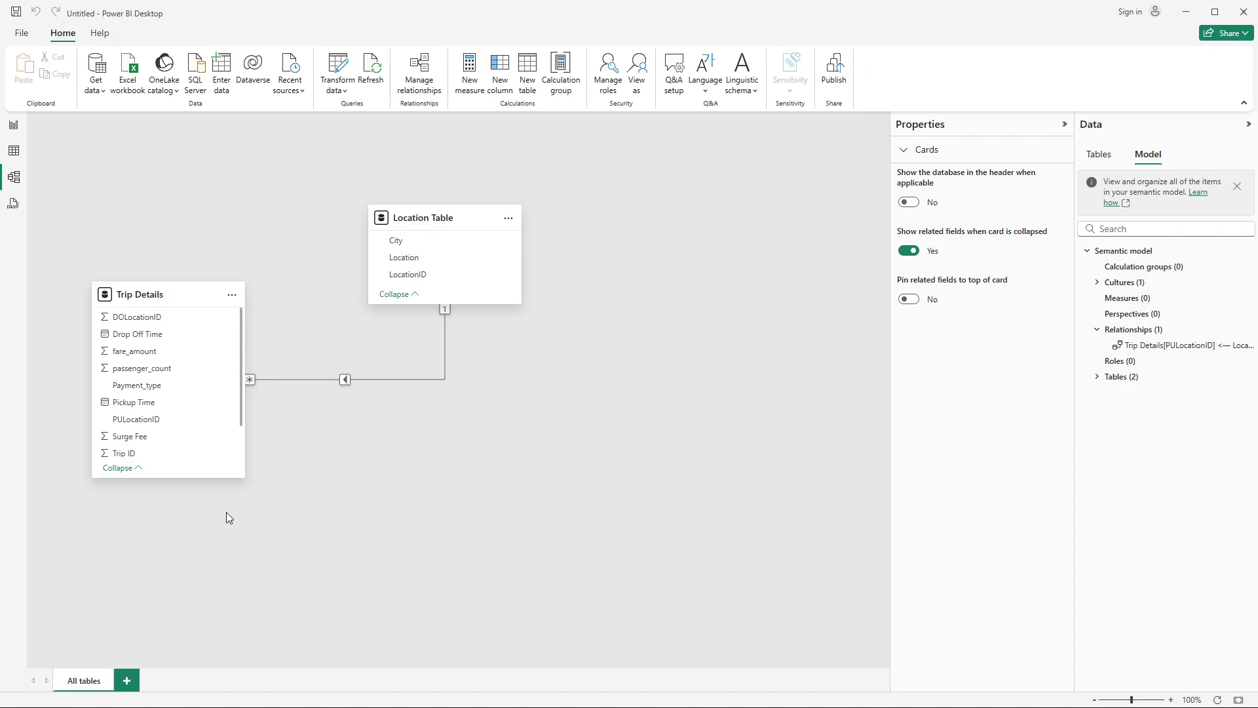
pyautogui.click(155, 294)
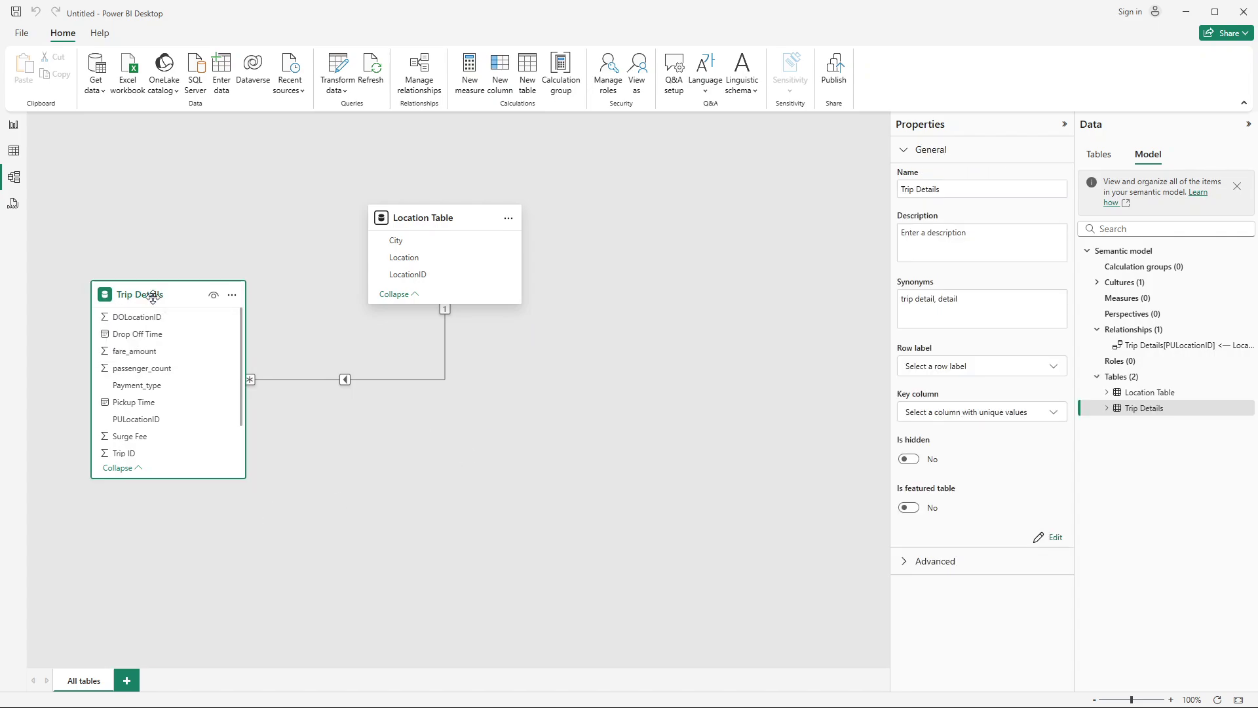
pyautogui.click(425, 222)
pyautogui.click(586, 417)
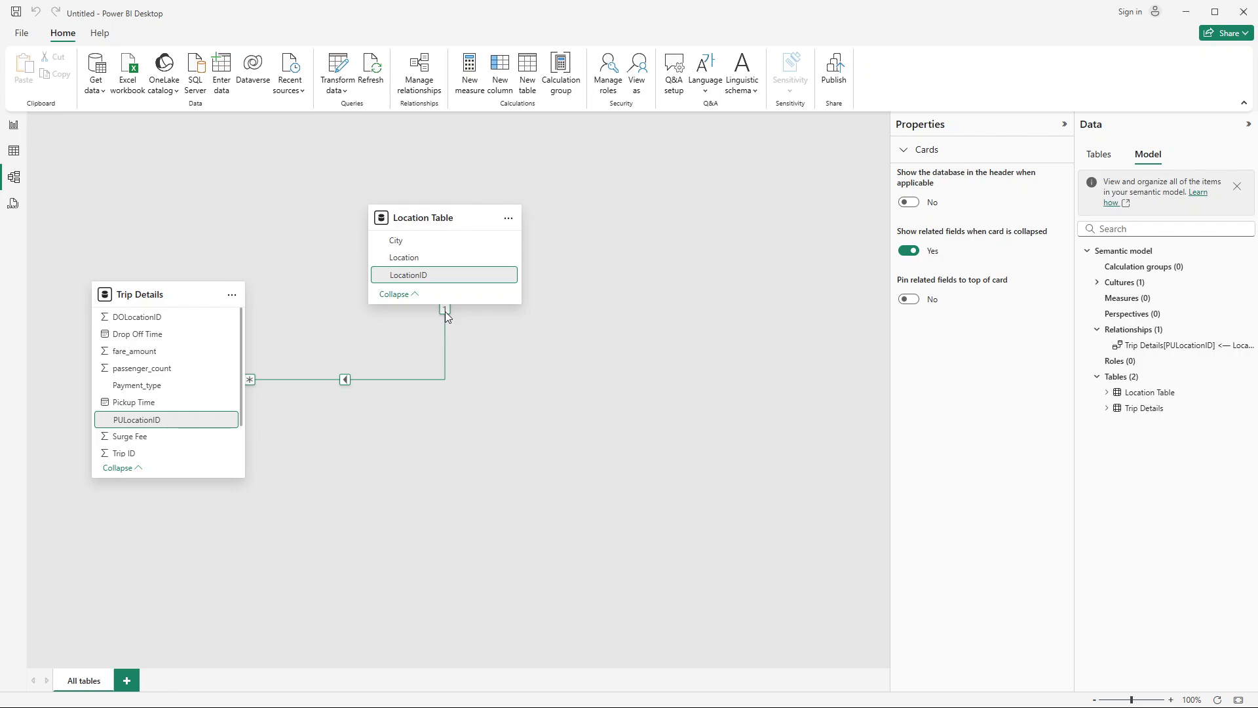
pyautogui.click(433, 218)
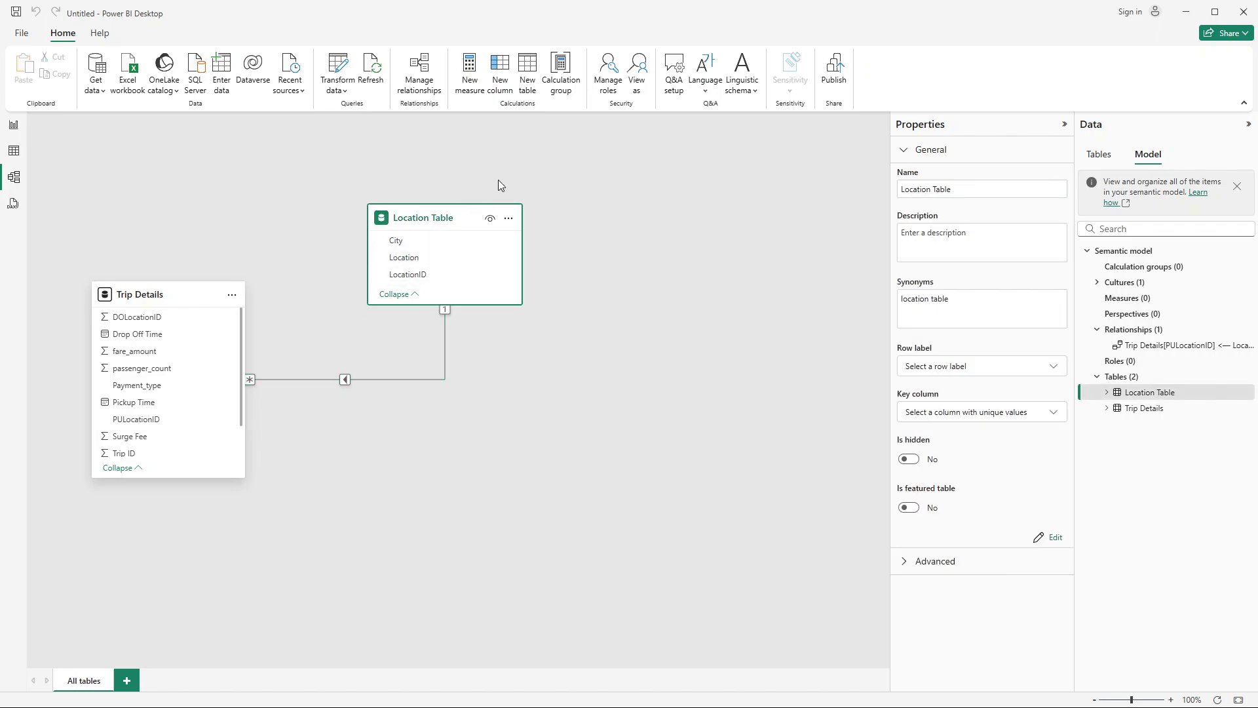
pyautogui.moveTo(409, 213)
pyautogui.click(476, 320)
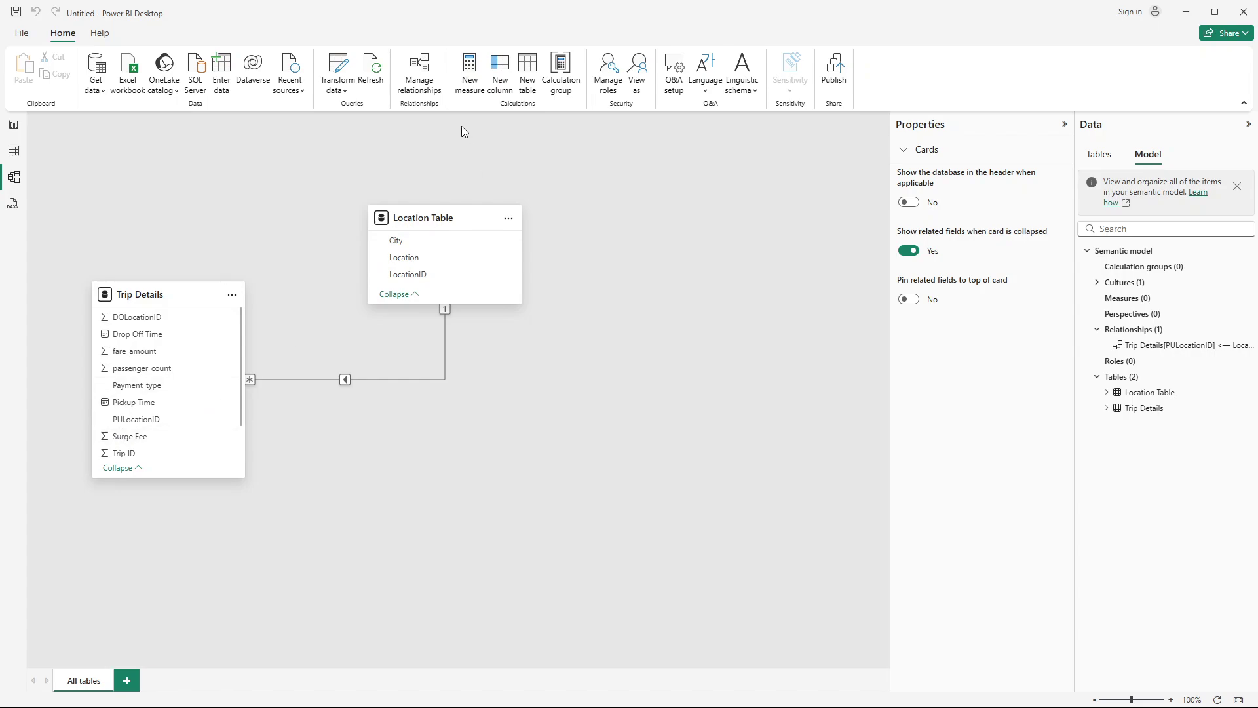
# Begin a second relationship from Trip Details to Location Table in the relationship manager
pyautogui.click(411, 88)
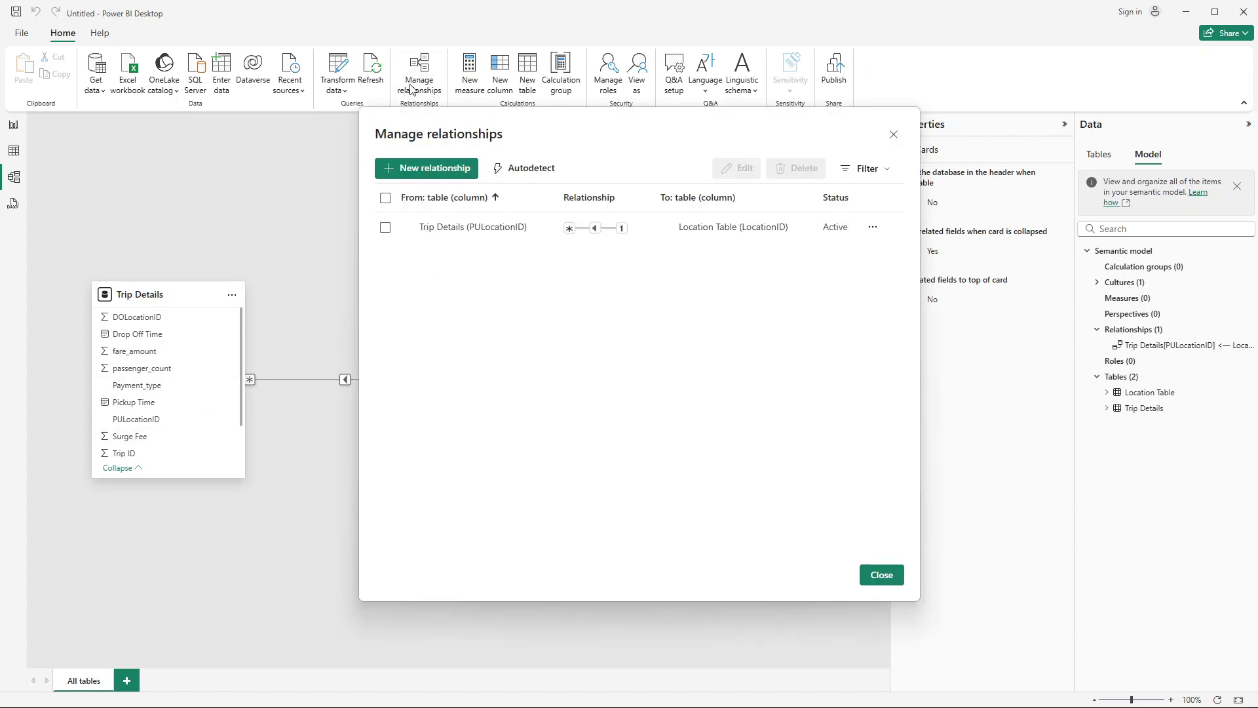
pyautogui.click(438, 172)
pyautogui.click(458, 190)
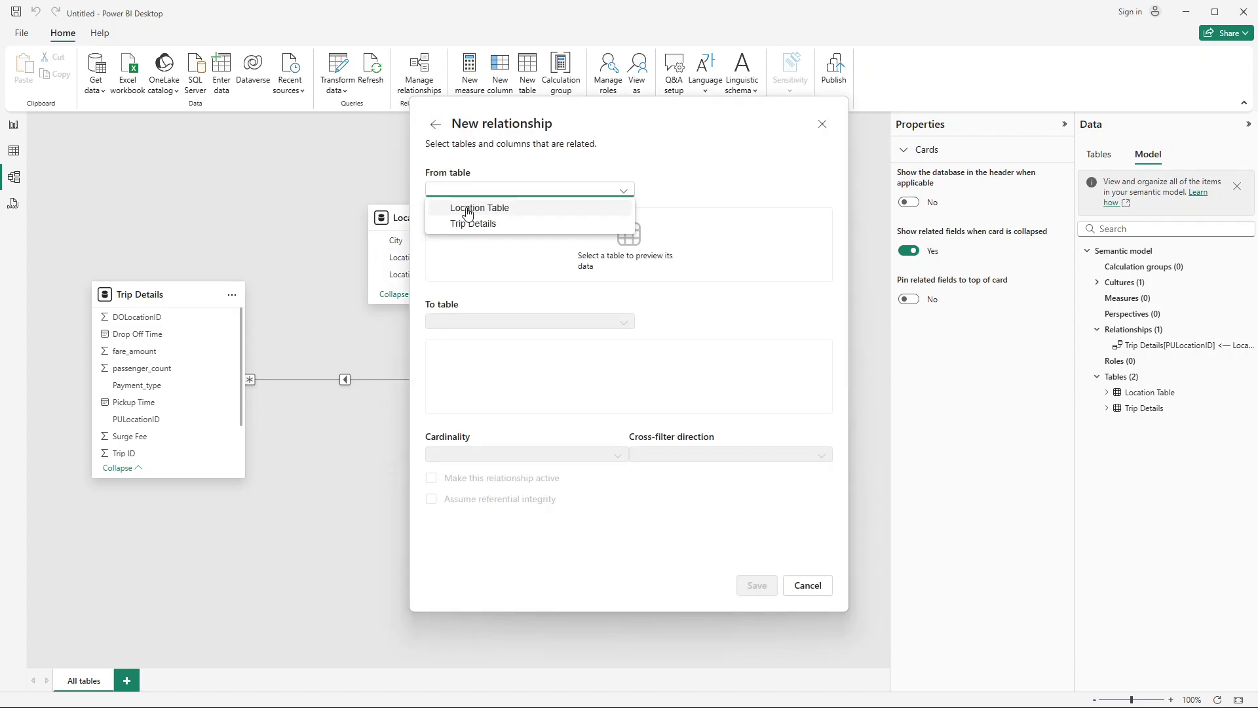
pyautogui.click(471, 224)
pyautogui.click(476, 321)
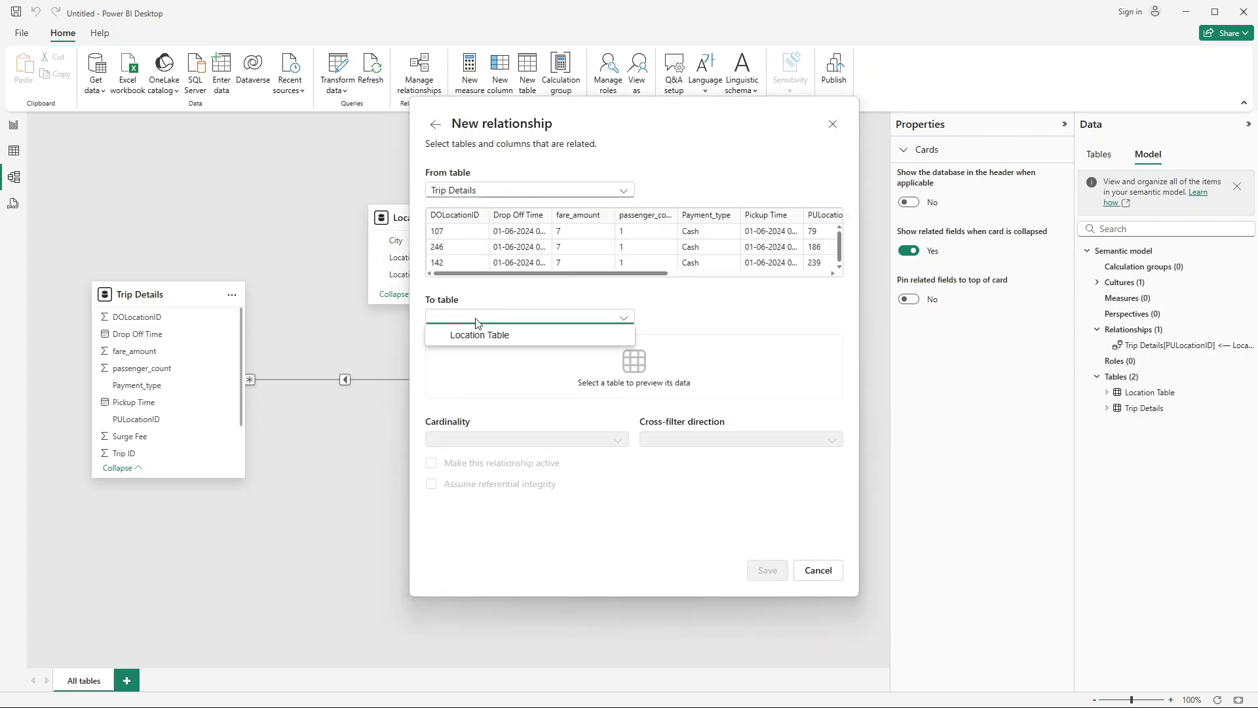
pyautogui.click(480, 335)
# Match DOLocationID to LocationID and save the relationship as many to one, single cross-filter direction, without making it active
pyautogui.hscroll(3, 686, 275)
pyautogui.hscroll(3, 714, 281)
pyautogui.hscroll(-6, 556, 281)
pyautogui.click(449, 215)
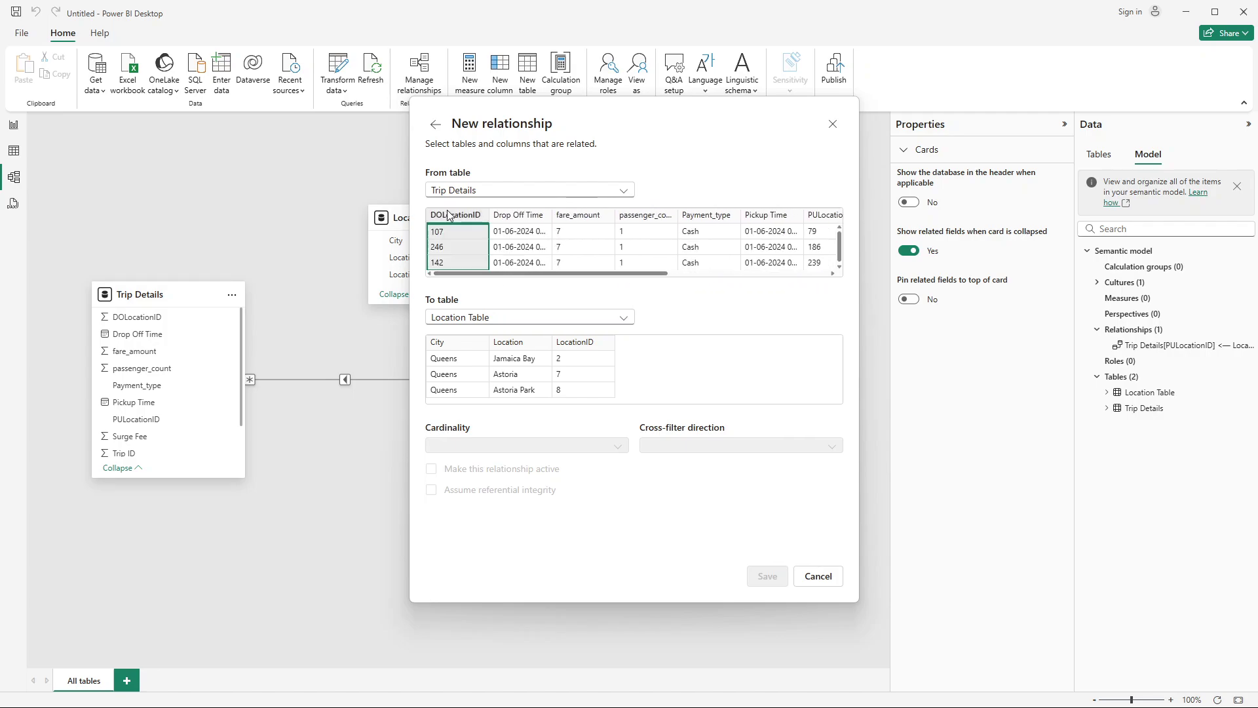
pyautogui.click(583, 343)
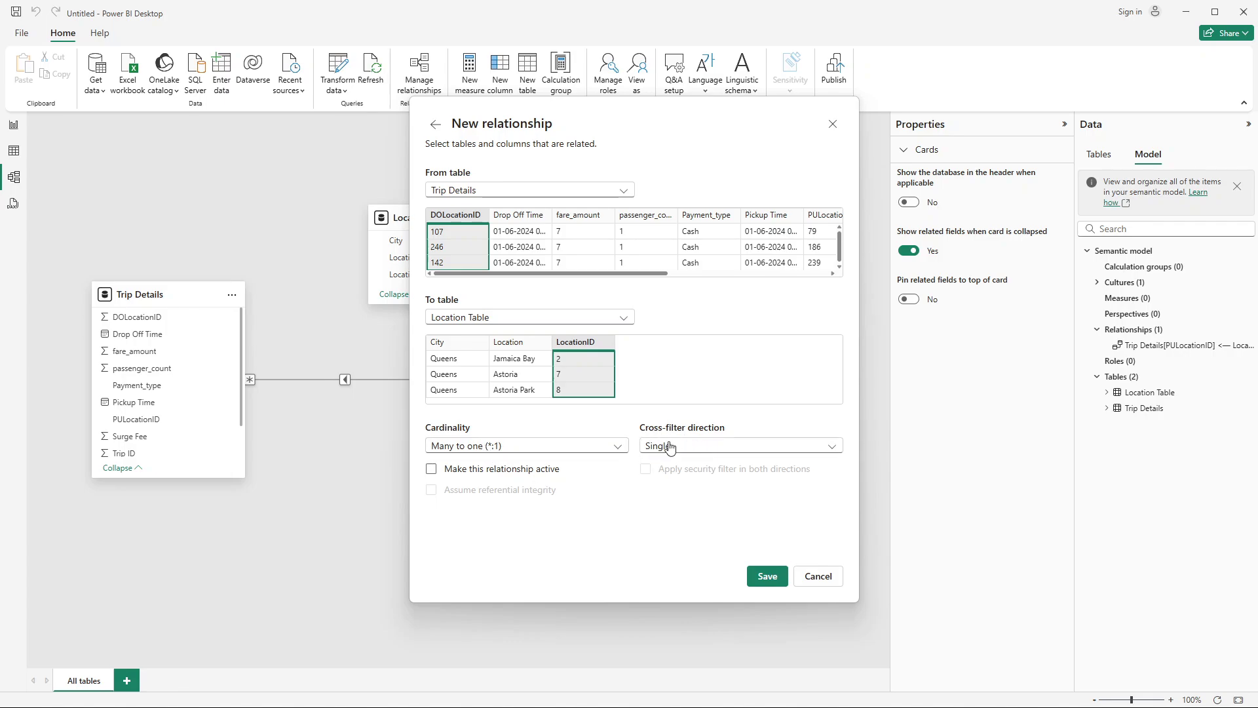
pyautogui.click(760, 575)
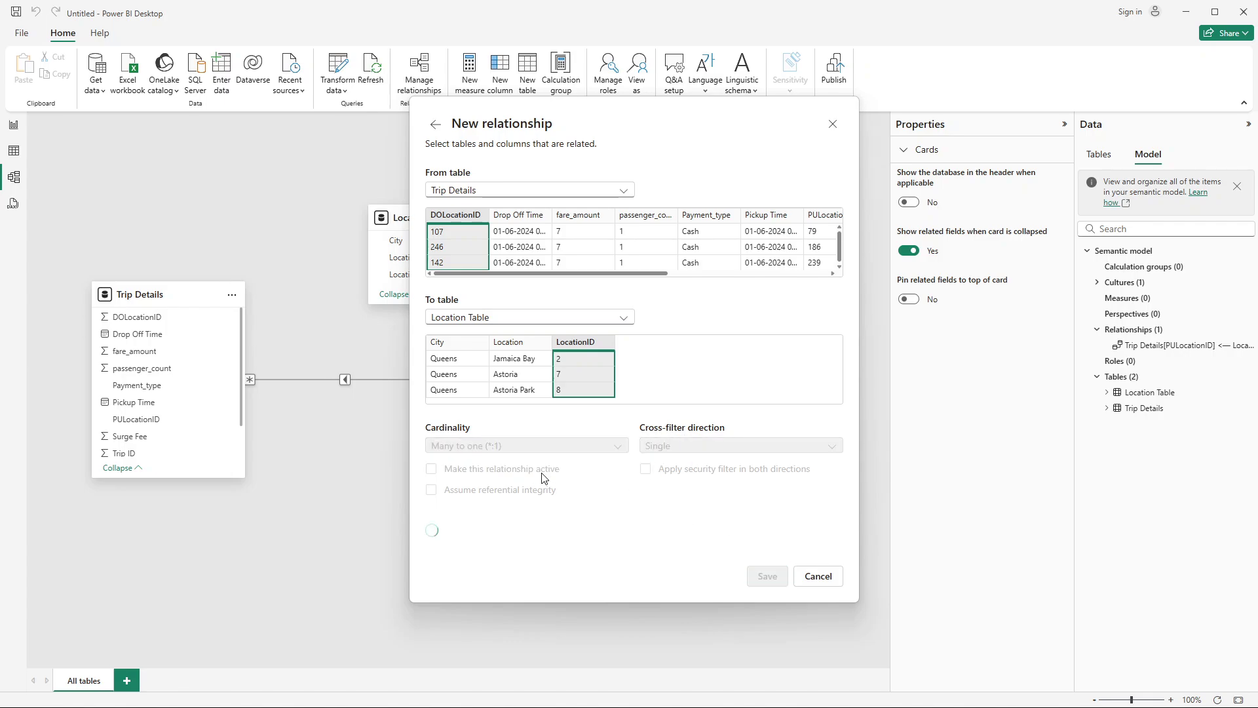
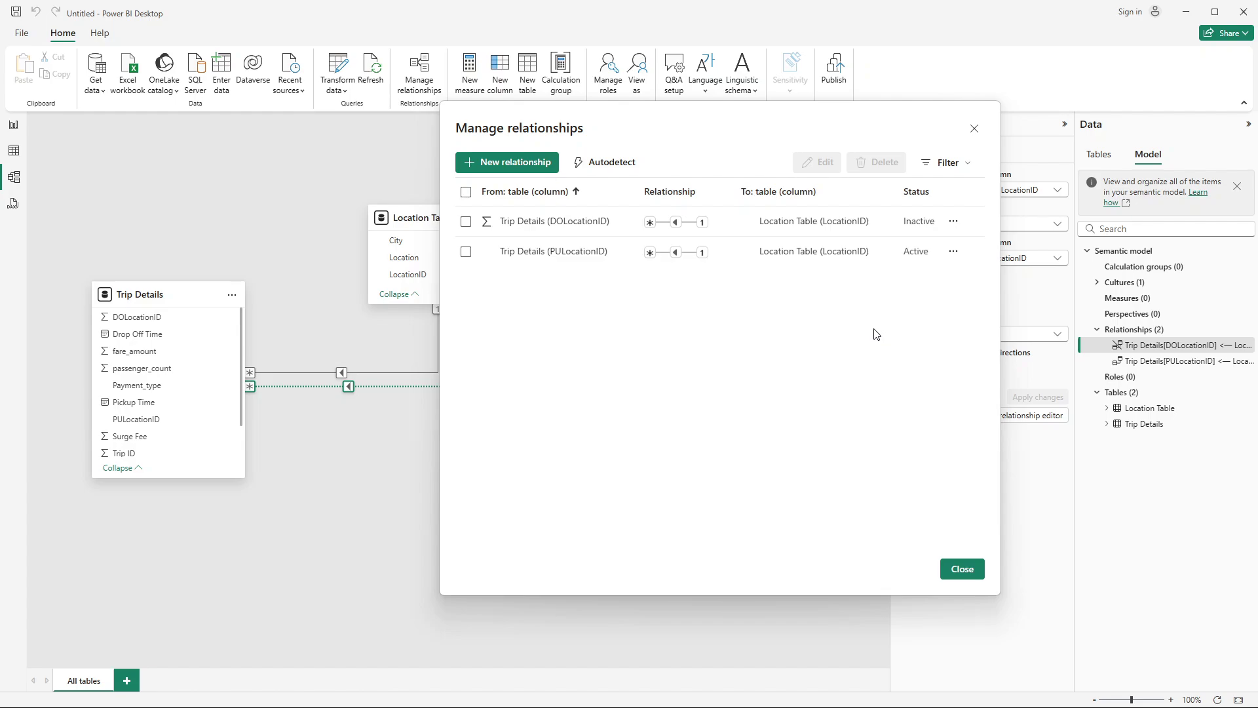
# Examine the status-switching options for the DOLocationID and PULocationID relationships without changing either relationship
pyautogui.click(466, 255)
pyautogui.click(466, 254)
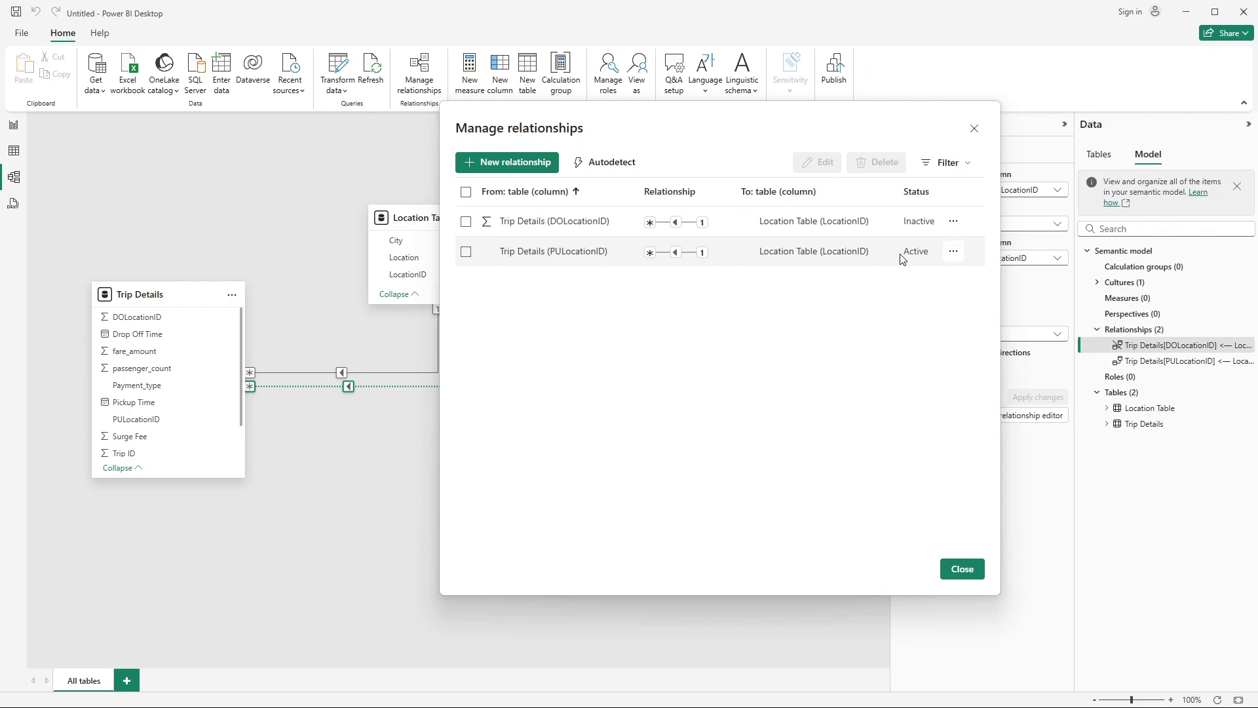
pyautogui.click(953, 221)
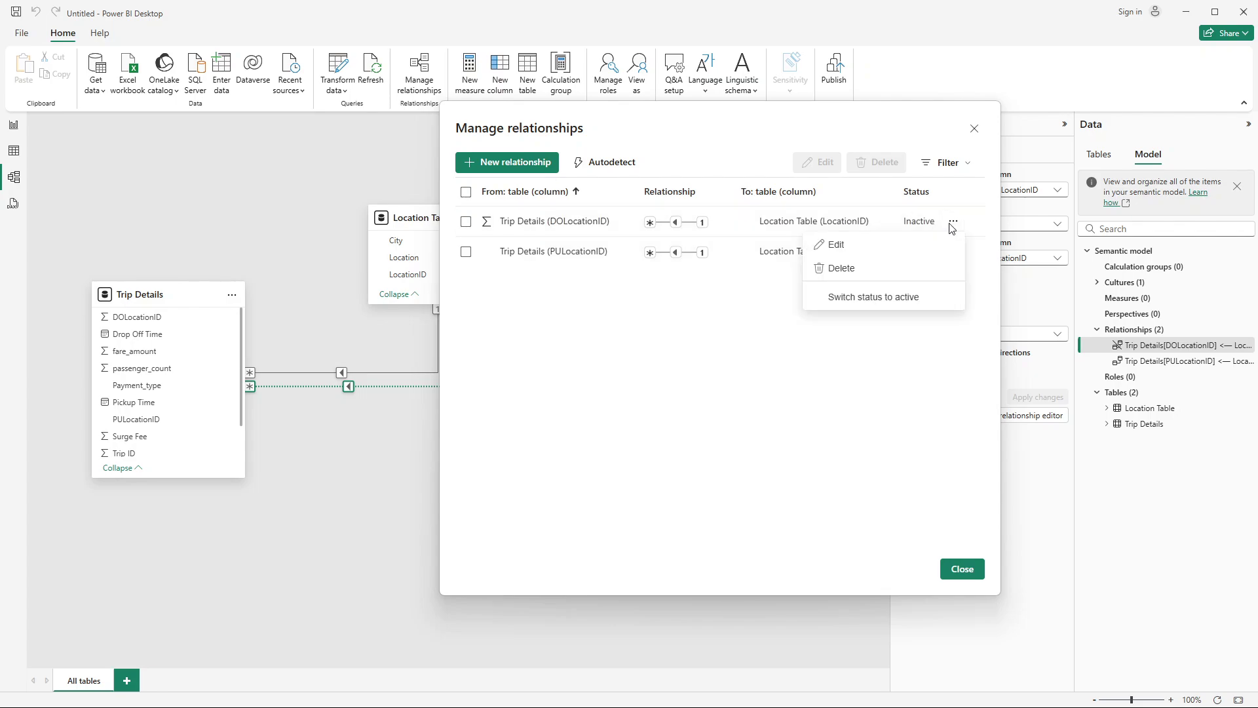
pyautogui.click(904, 319)
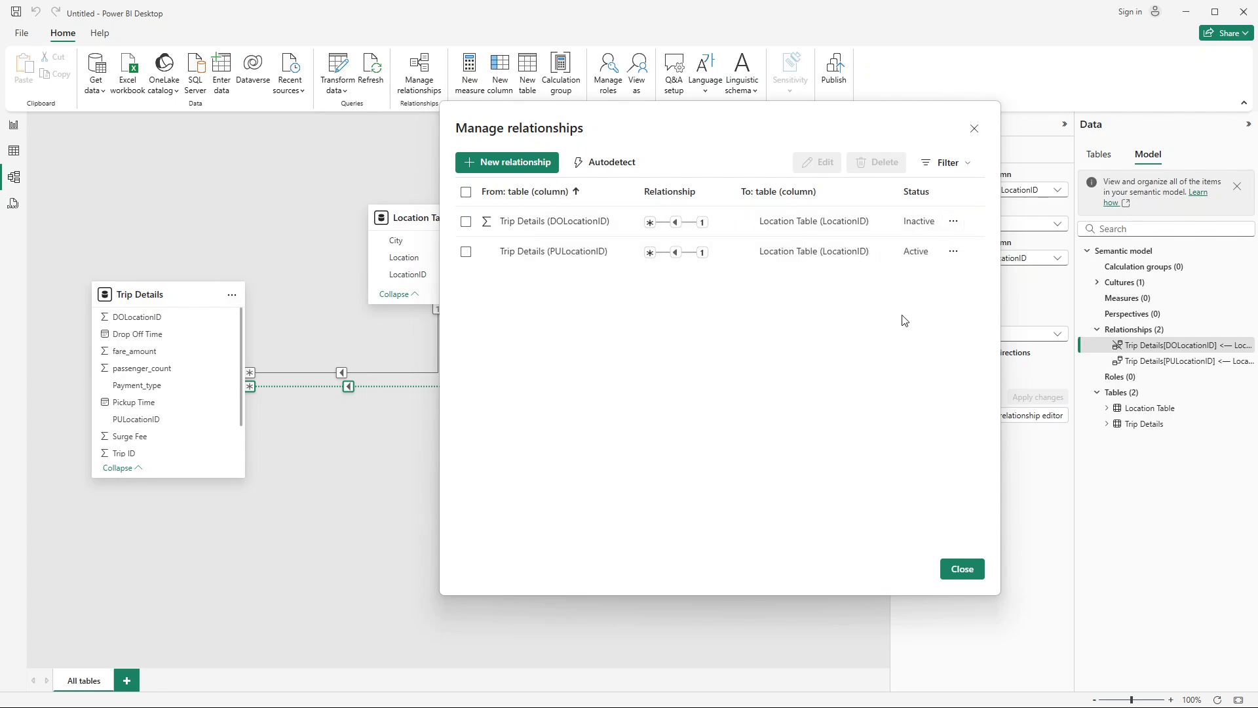
pyautogui.click(953, 252)
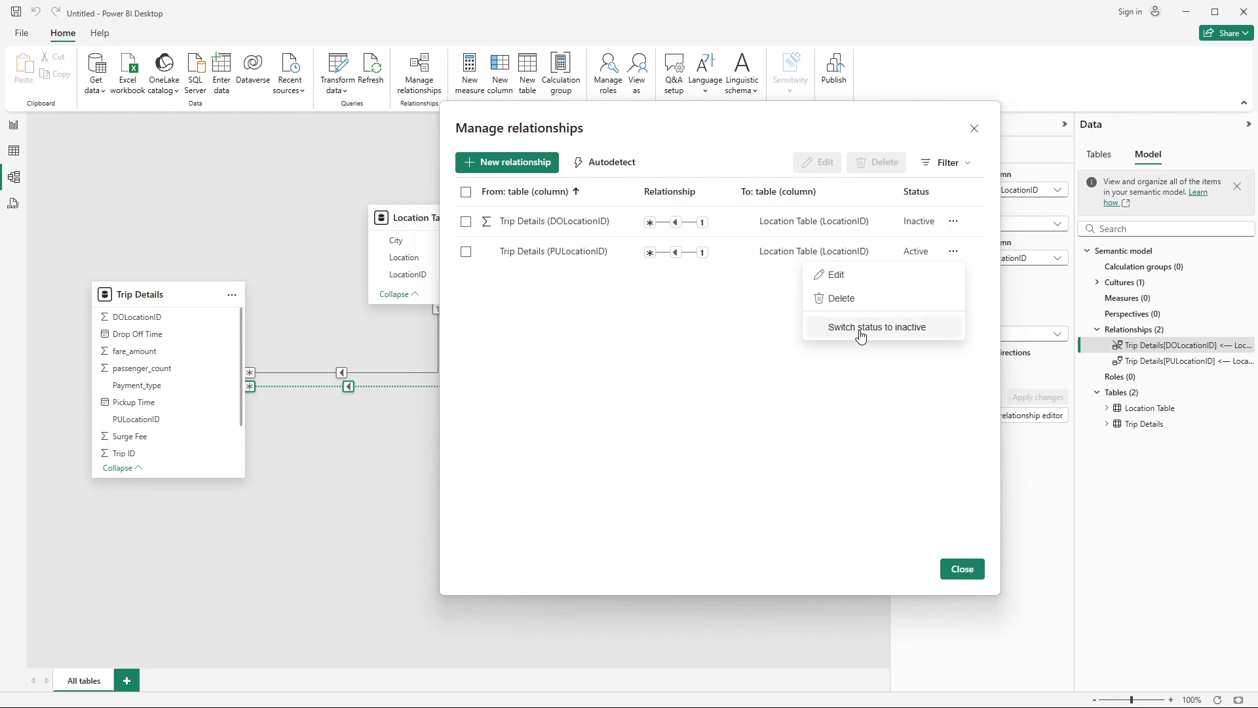
pyautogui.click(954, 223)
pyautogui.click(955, 223)
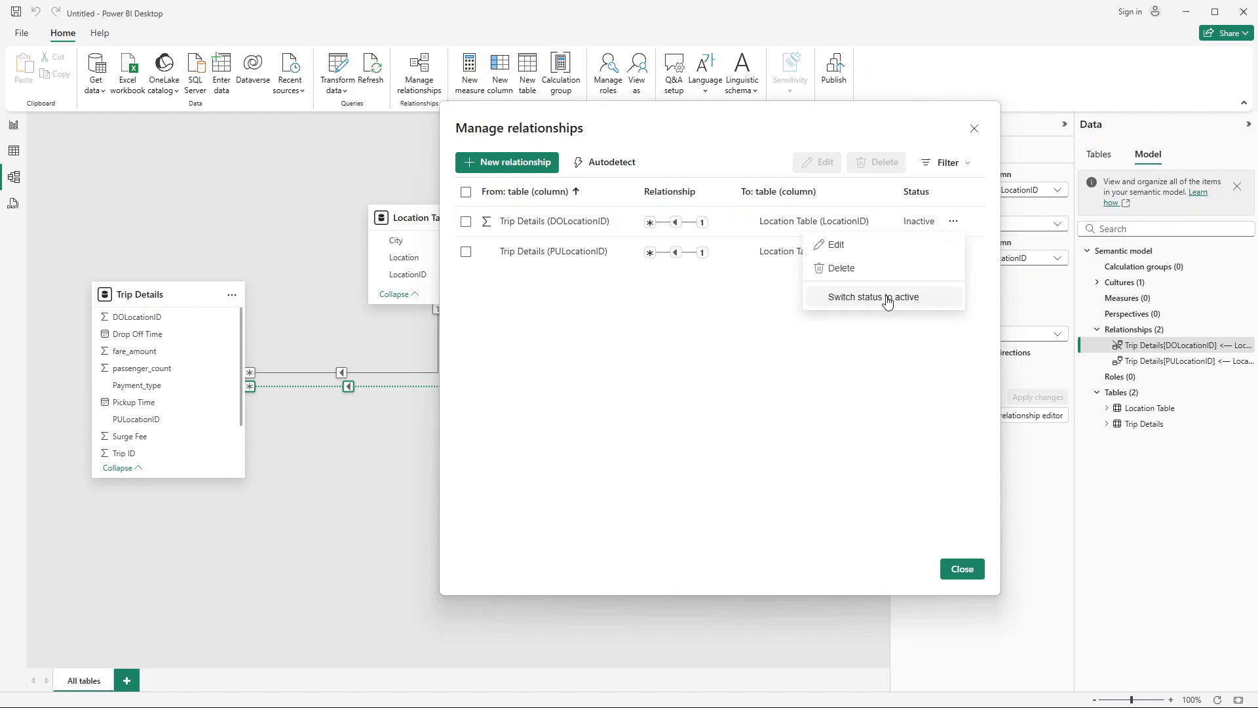
pyautogui.click(868, 342)
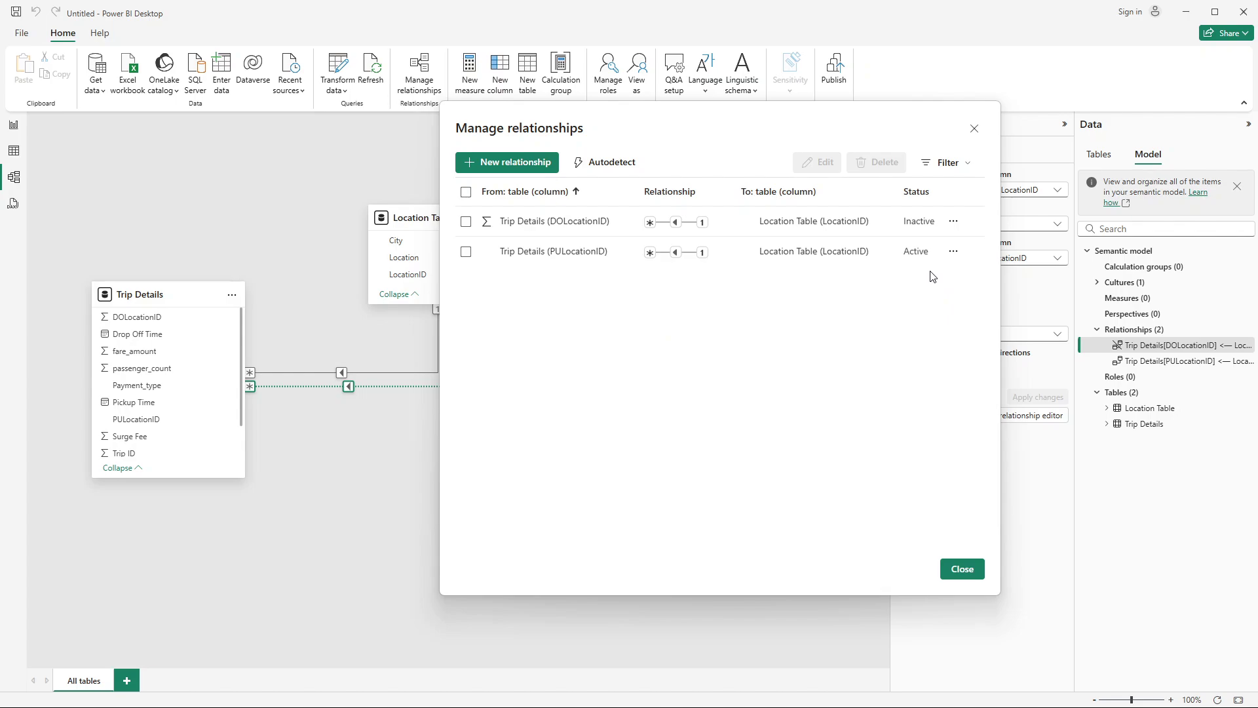
pyautogui.click(953, 220)
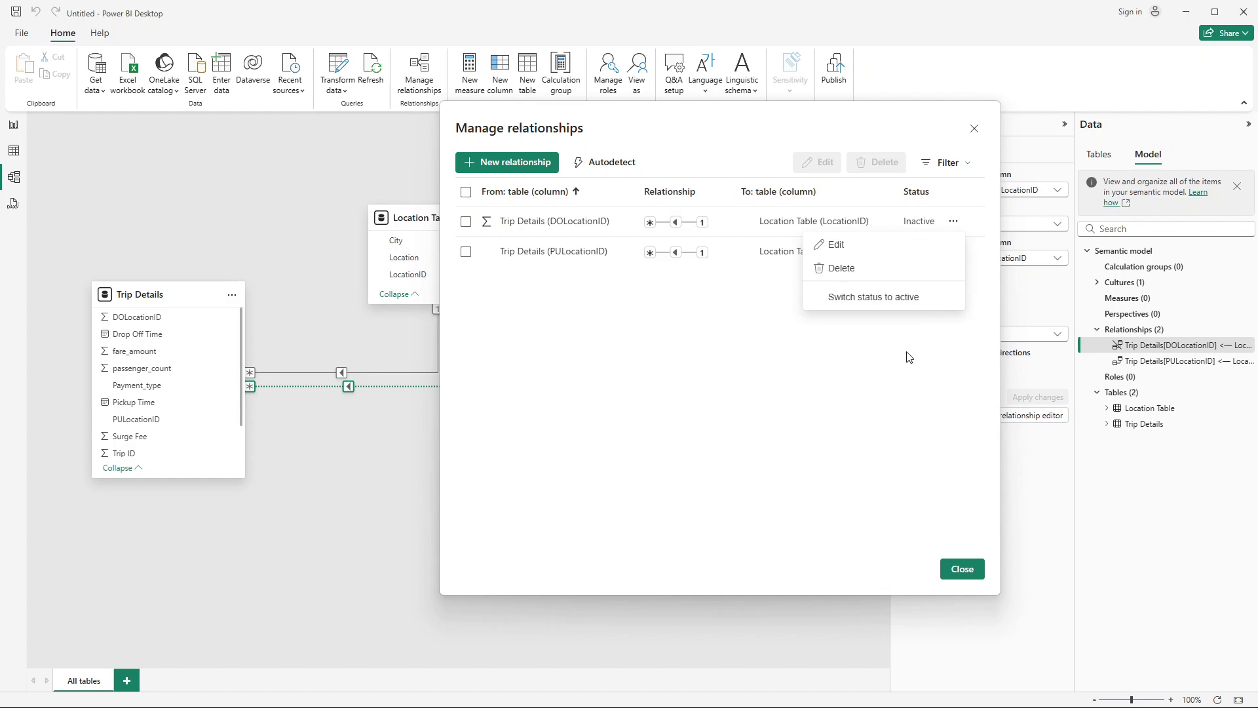
pyautogui.click(886, 372)
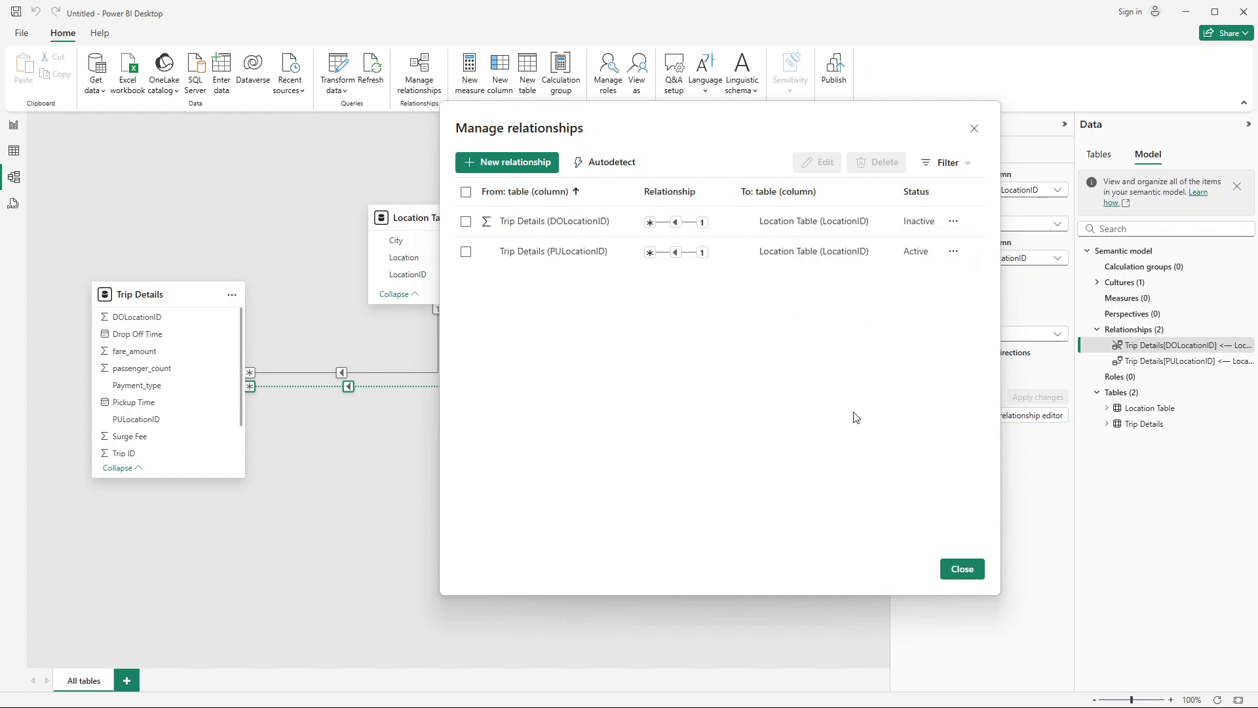
# Close the relationship manager and inspect the Location Table and Trip Details cards with their two connections in the model diagram
pyautogui.click(960, 570)
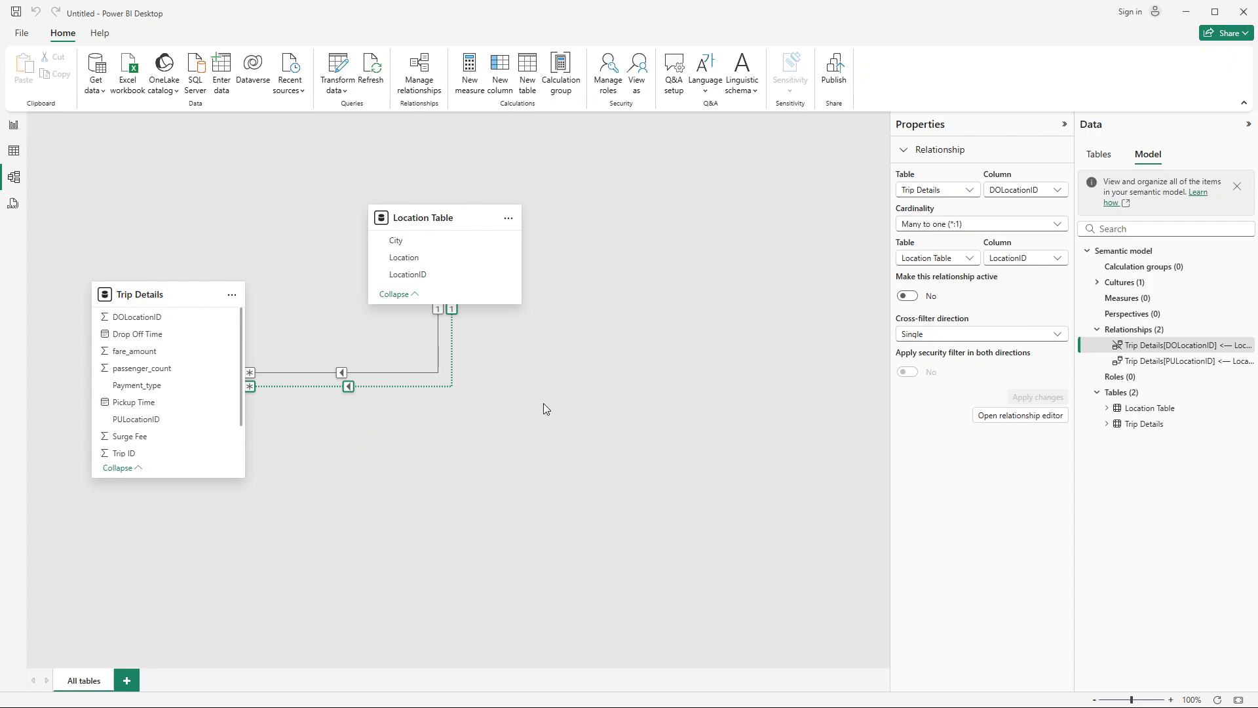
pyautogui.click(418, 217)
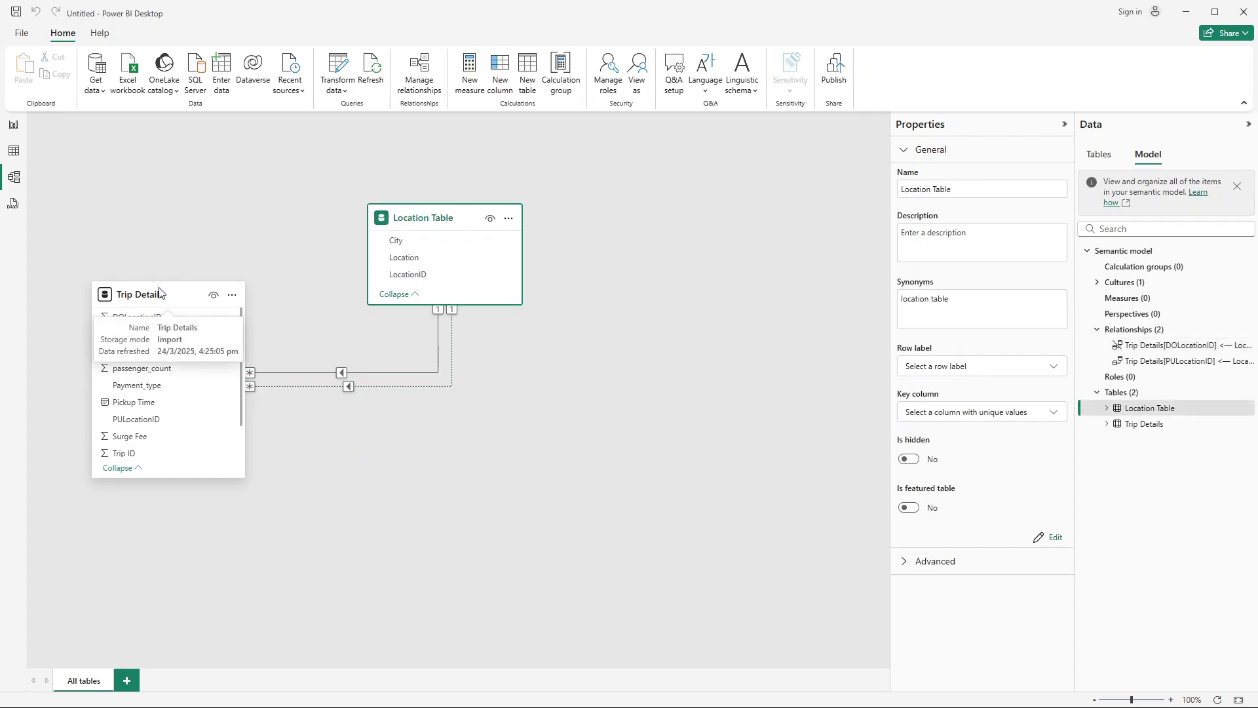
pyautogui.click(161, 293)
pyautogui.click(492, 456)
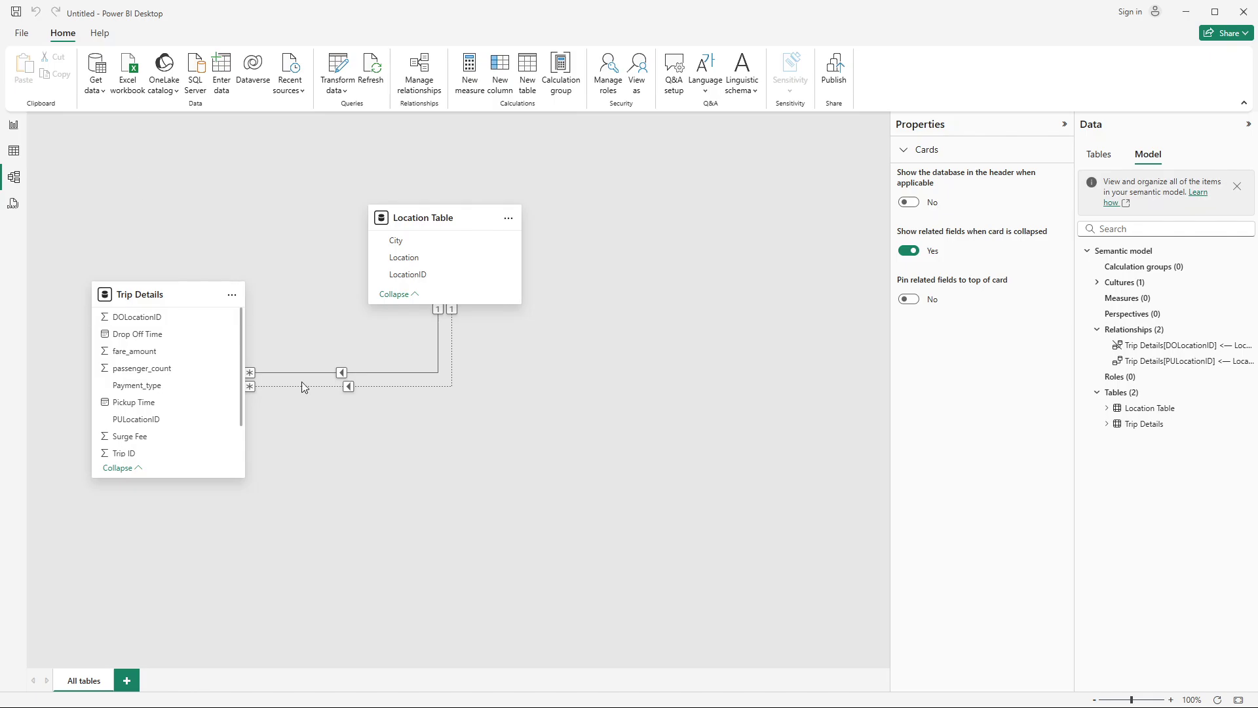
# Switch to the business requirement document in Word and review the chart requirement By Trip Type (Day/Night)
pyautogui.click(758, 700)
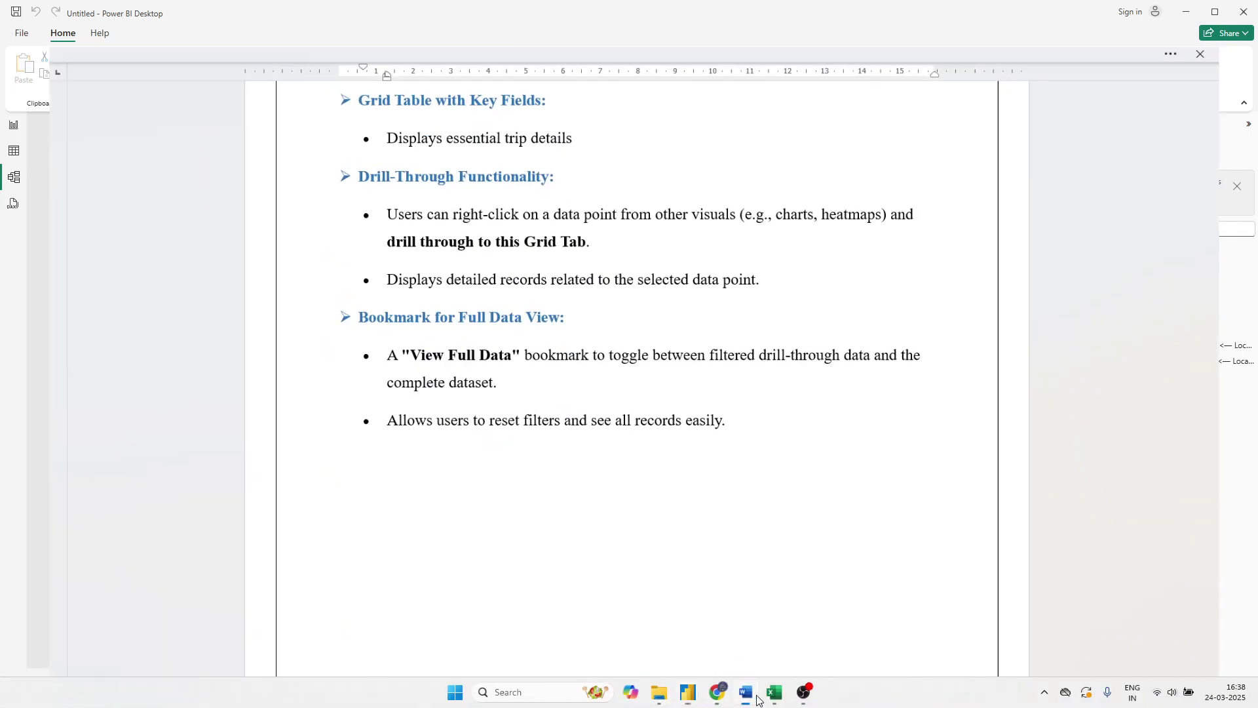
pyautogui.scroll(-2, 519, 396)
pyautogui.scroll(10, 519, 396)
pyautogui.scroll(15, 684, 420)
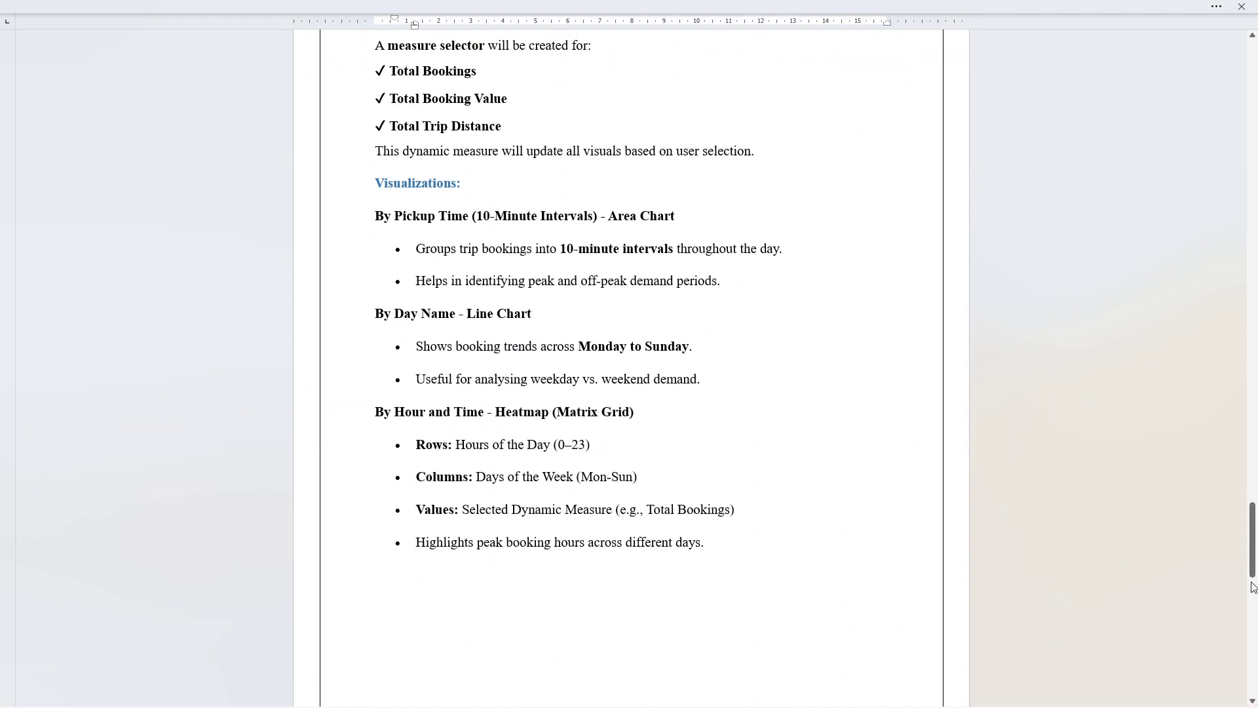
pyautogui.scroll(-15, 439, 316)
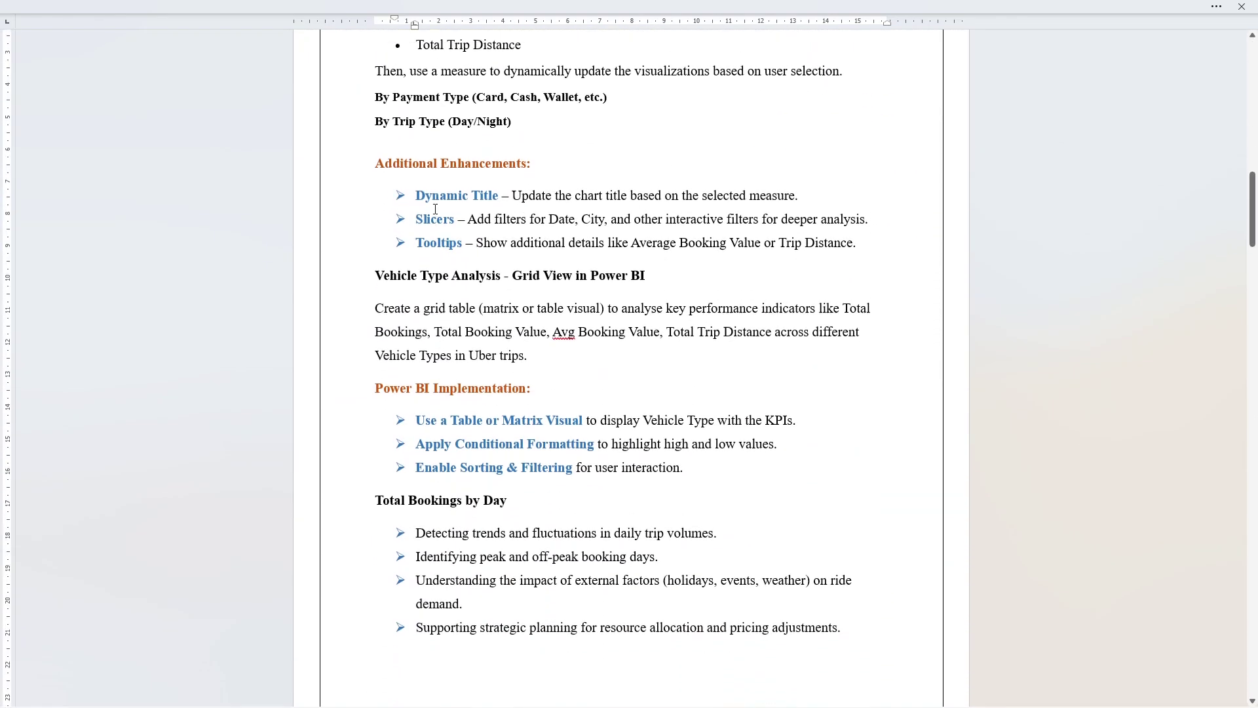
pyautogui.scroll(3, 487, 251)
pyautogui.moveTo(380, 266); pyautogui.dragTo(509, 266)
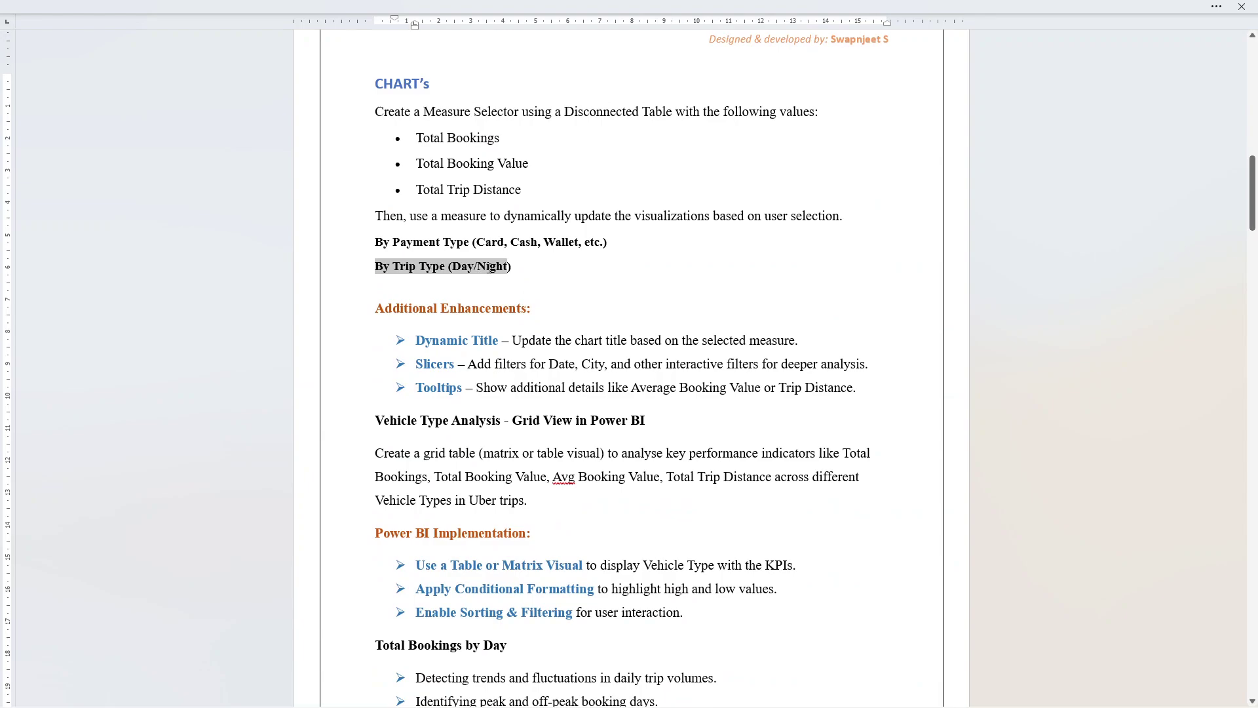
pyautogui.click(539, 287)
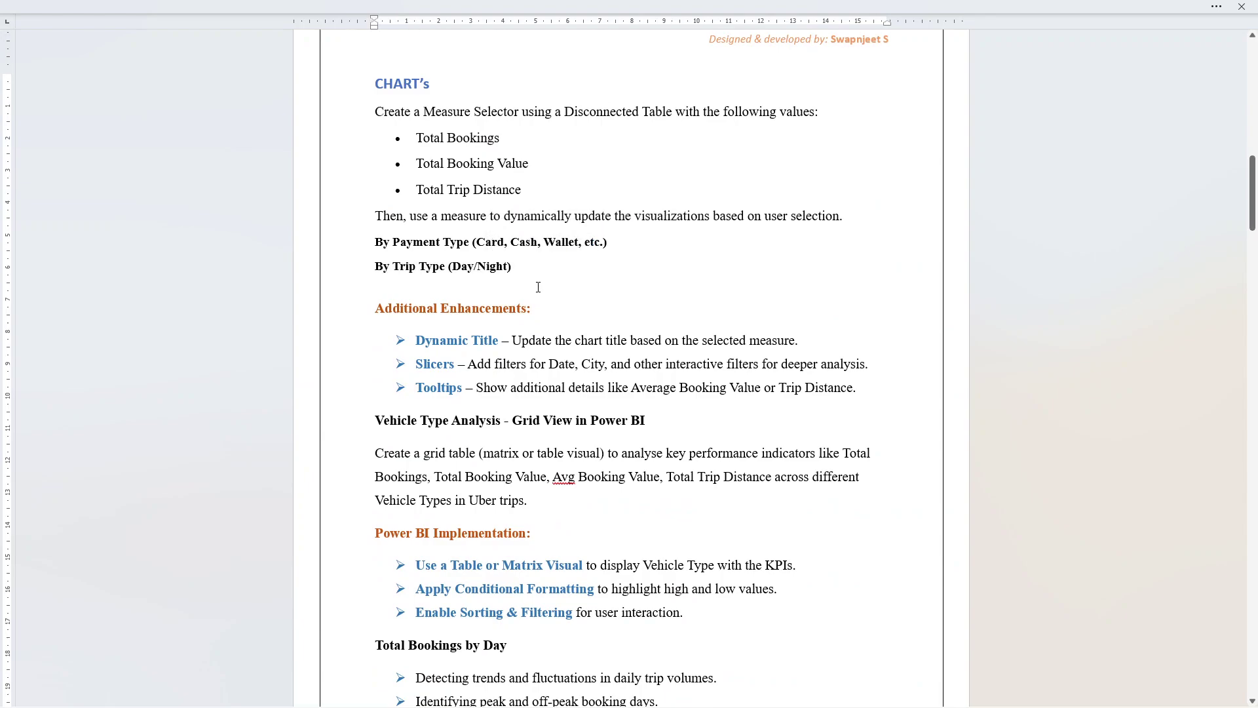
# Review the Total Bookings by Day requirement and return to the KPI list at the start of the document
pyautogui.scroll(-3, 538, 287)
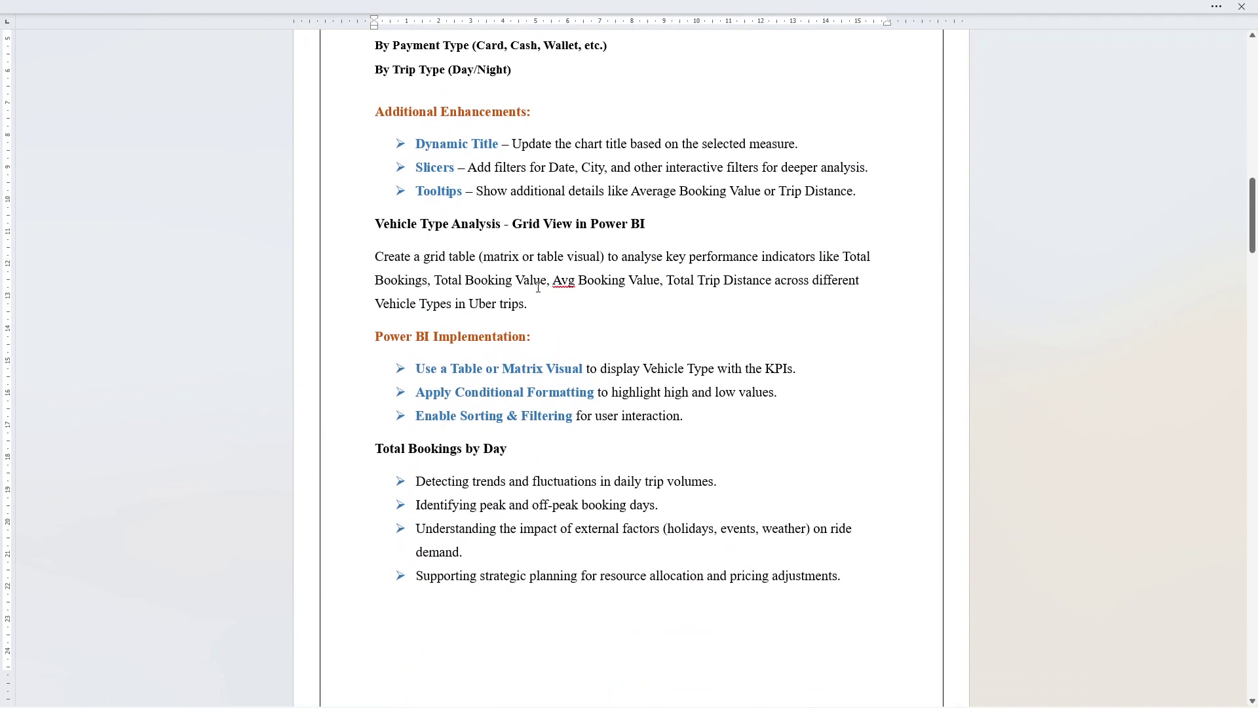
pyautogui.scroll(-1, 602, 344)
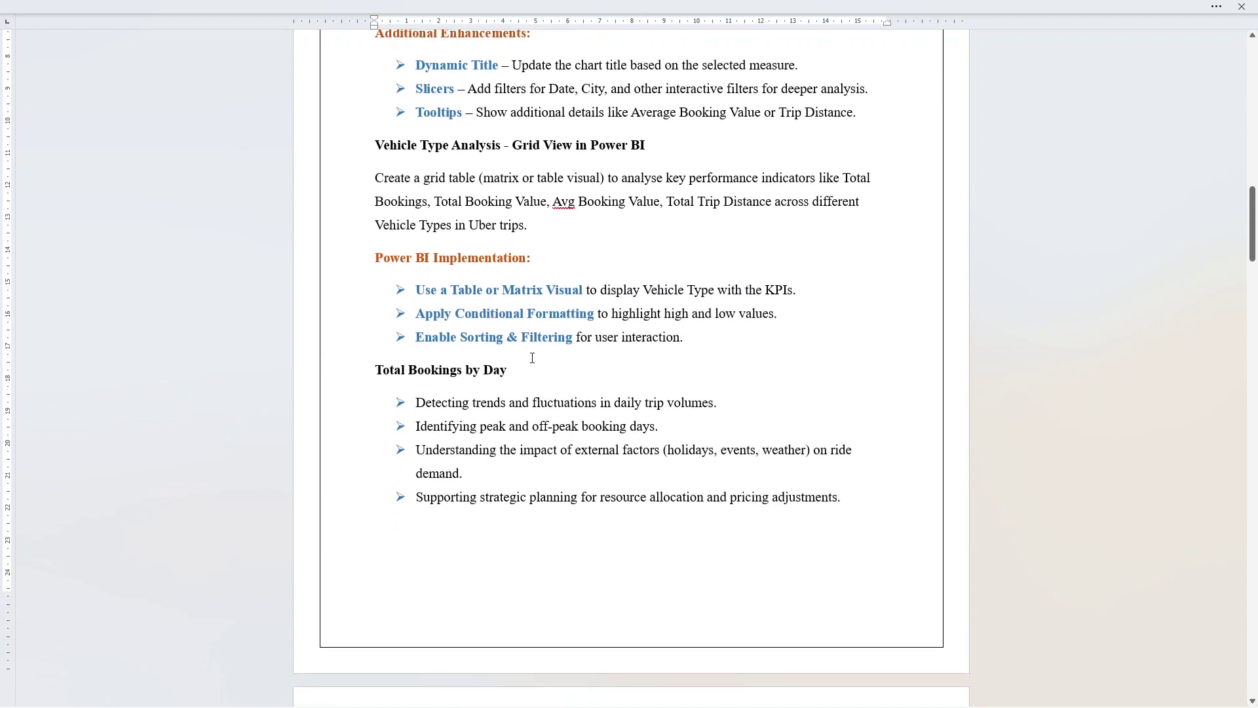
pyautogui.moveTo(511, 370); pyautogui.dragTo(386, 369)
pyautogui.click(724, 503)
pyautogui.scroll(10, 725, 426)
pyautogui.scroll(7, 725, 426)
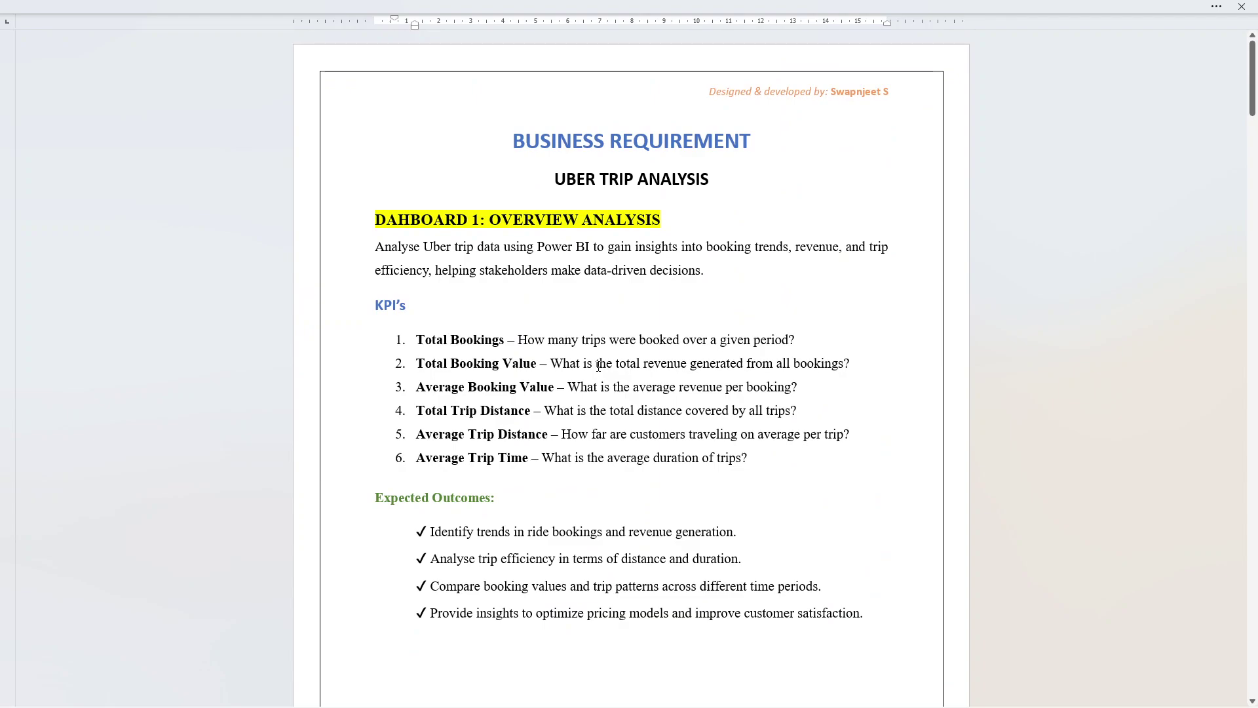
# Switch back to Power BI, check the remaining Trip Details fields, and examine the table's Pickup Time column in Table view
pyautogui.hotkey('alt', 'Tab')
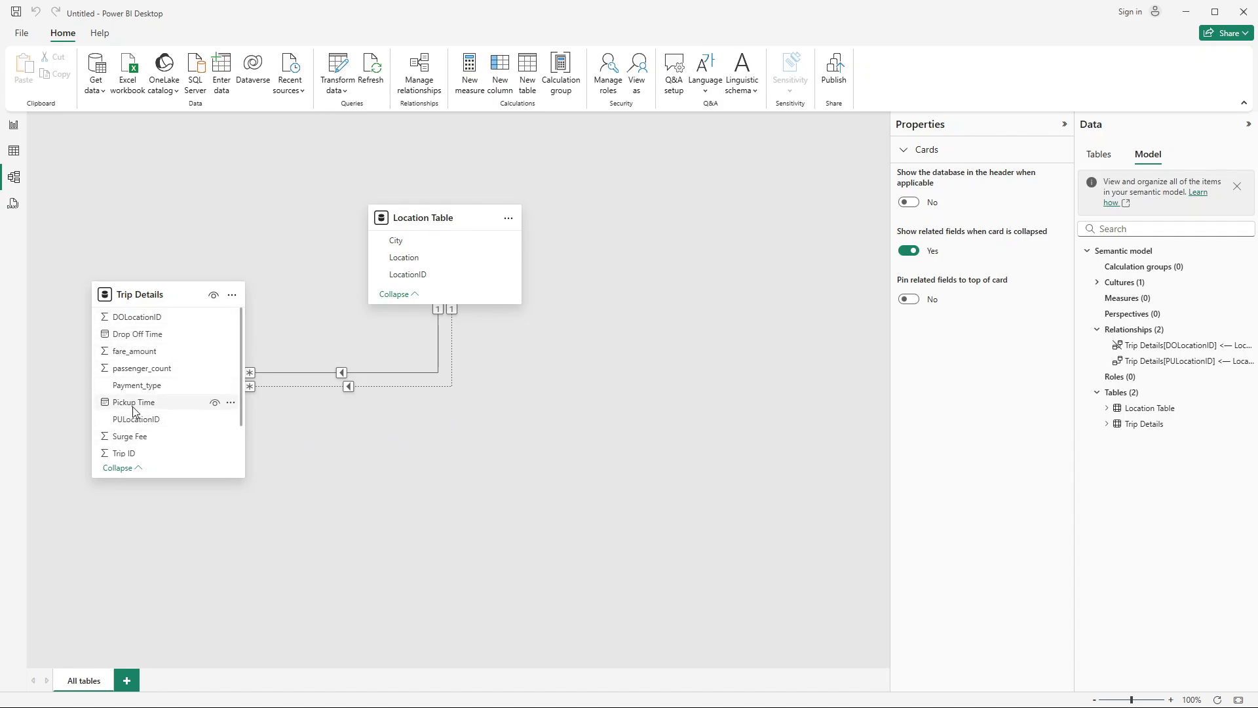
pyautogui.scroll(-1, 169, 420)
pyautogui.scroll(-2, 169, 419)
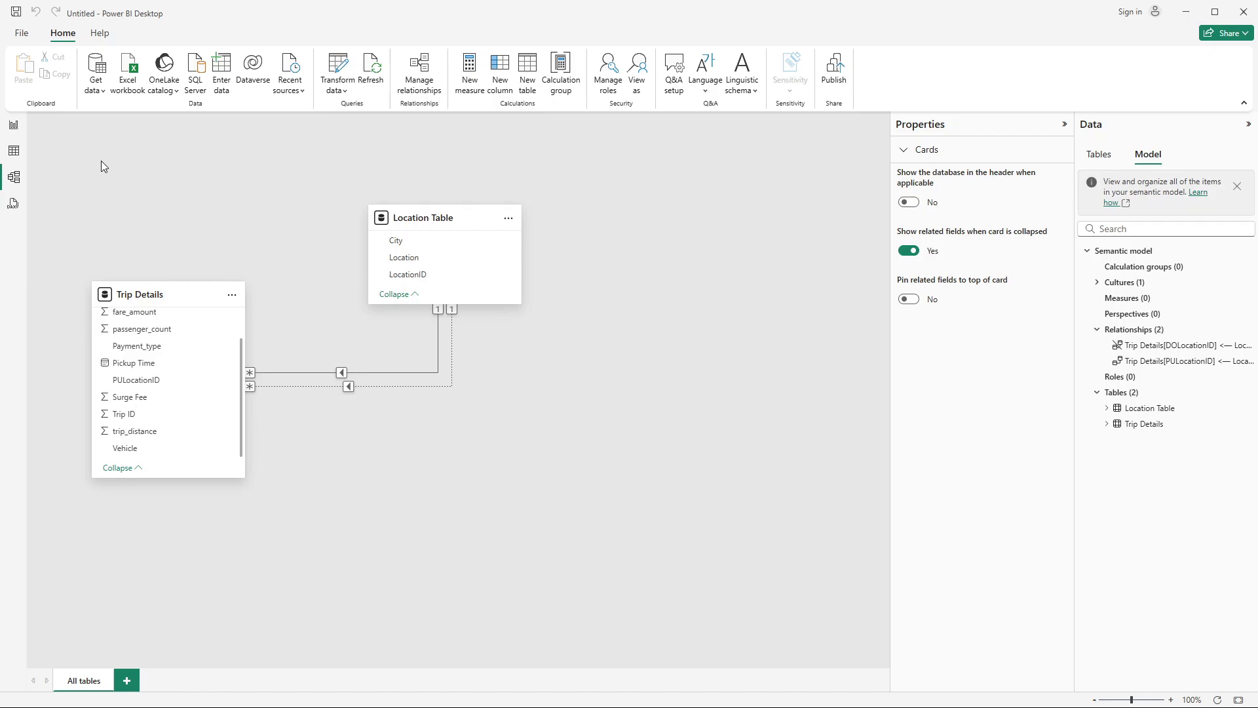
pyautogui.click(15, 157)
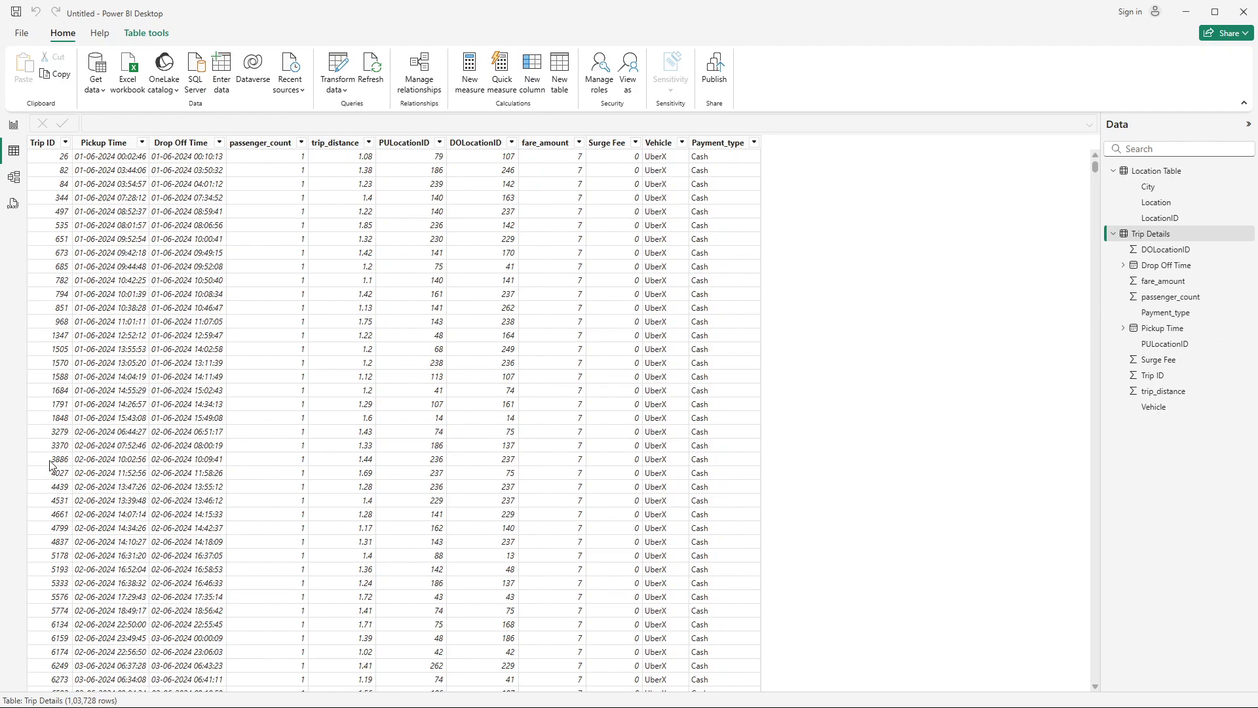
pyautogui.click(107, 144)
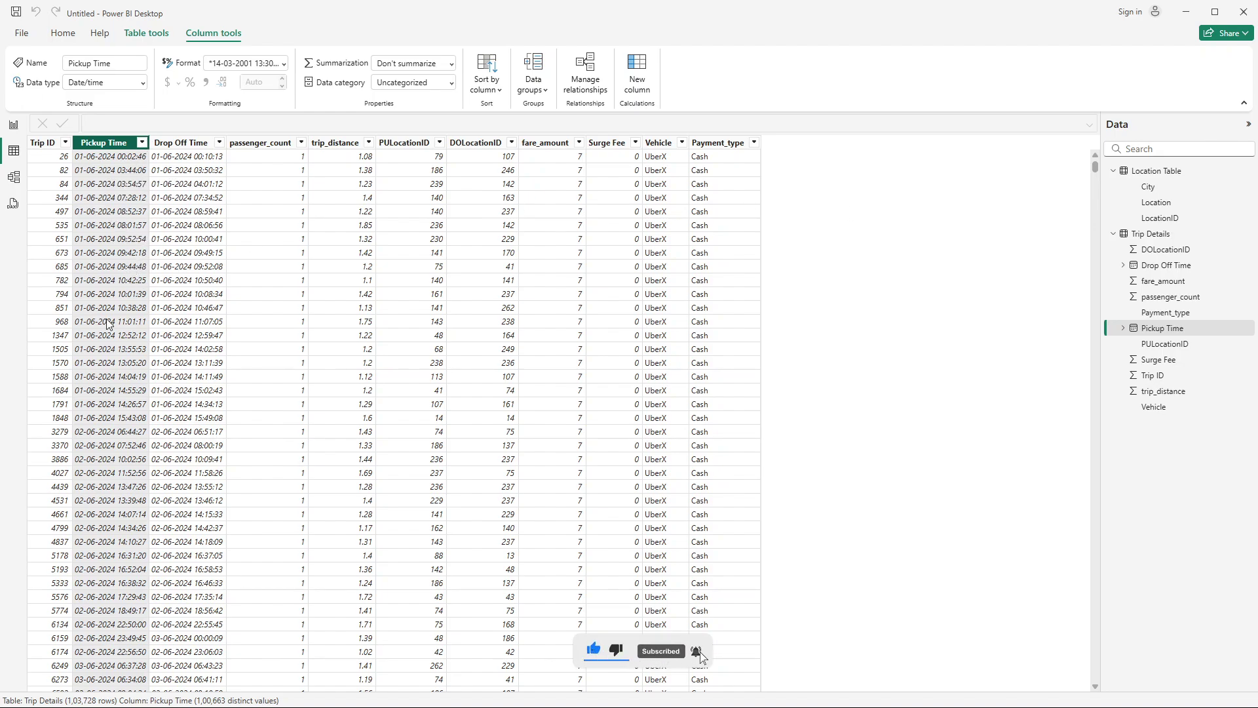
# Add a calculated column to Trip Details and name it Pickup Time in its formula
pyautogui.rightClick(1150, 280)
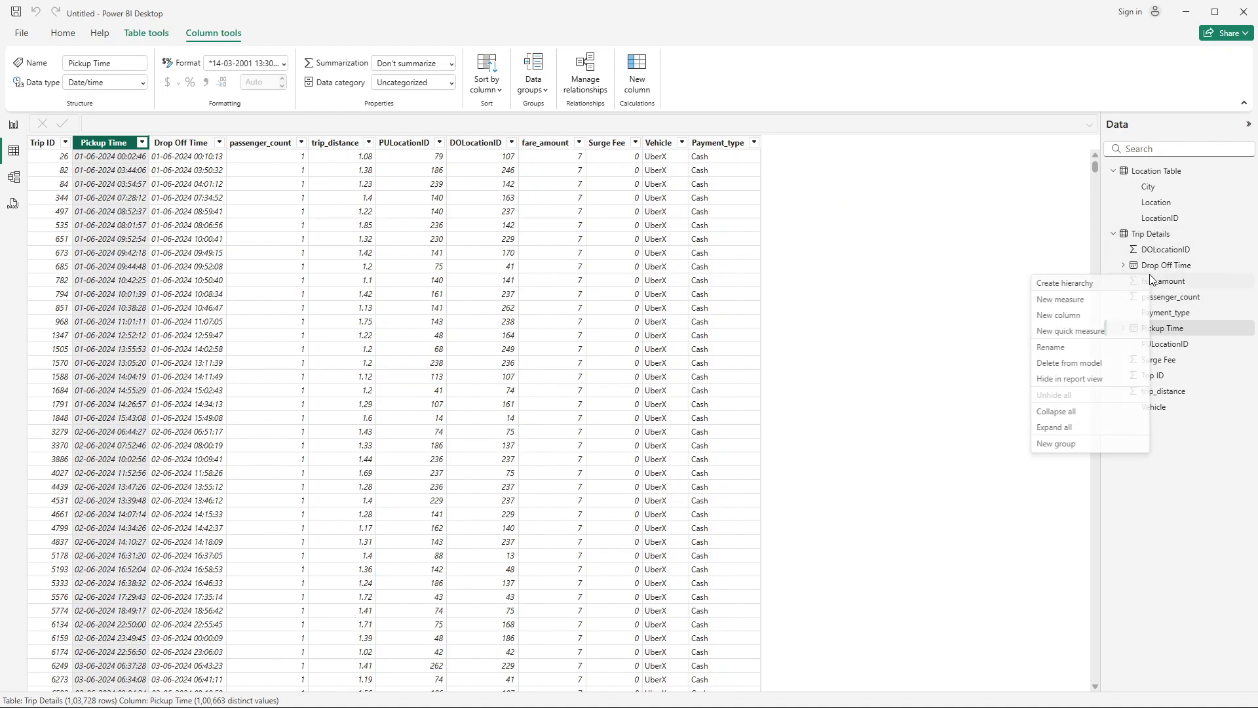
pyautogui.click(1066, 323)
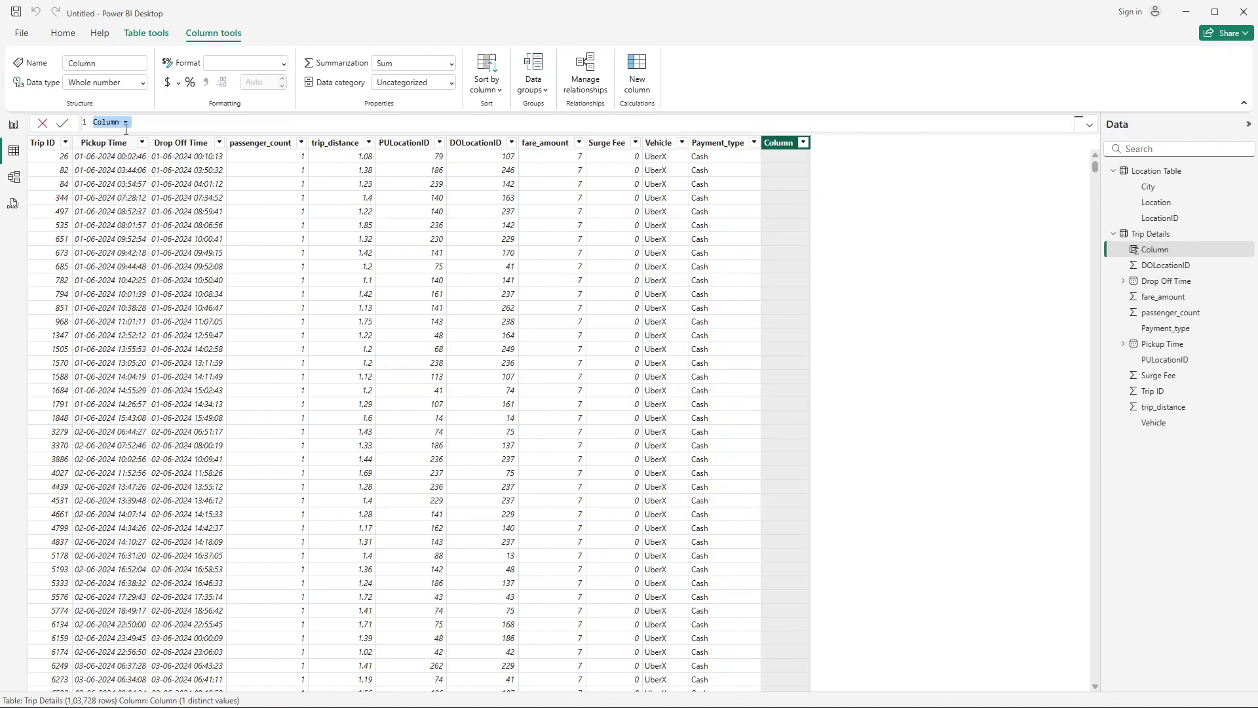
pyautogui.doubleClick(112, 124)
pyautogui.write('pICKUP tIME')
pyautogui.tripleClick(112, 124)
pyautogui.write('Pickup Time')
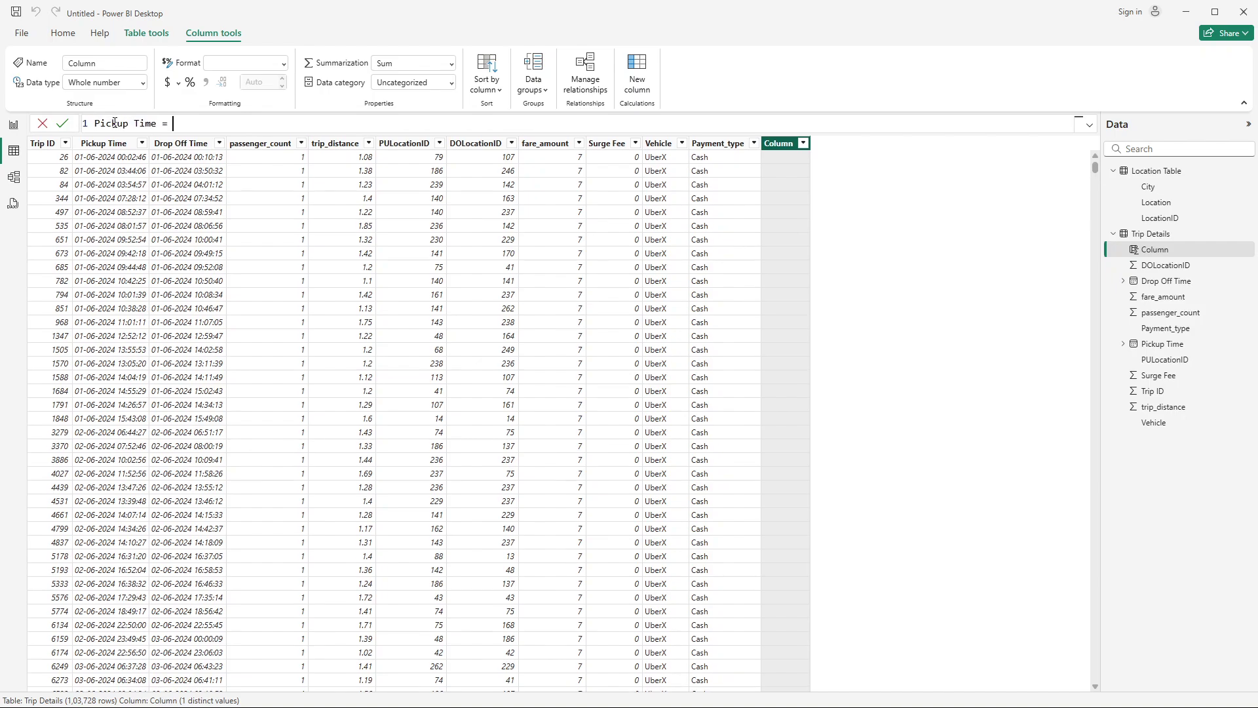
pyautogui.scroll(2, 115, 123)
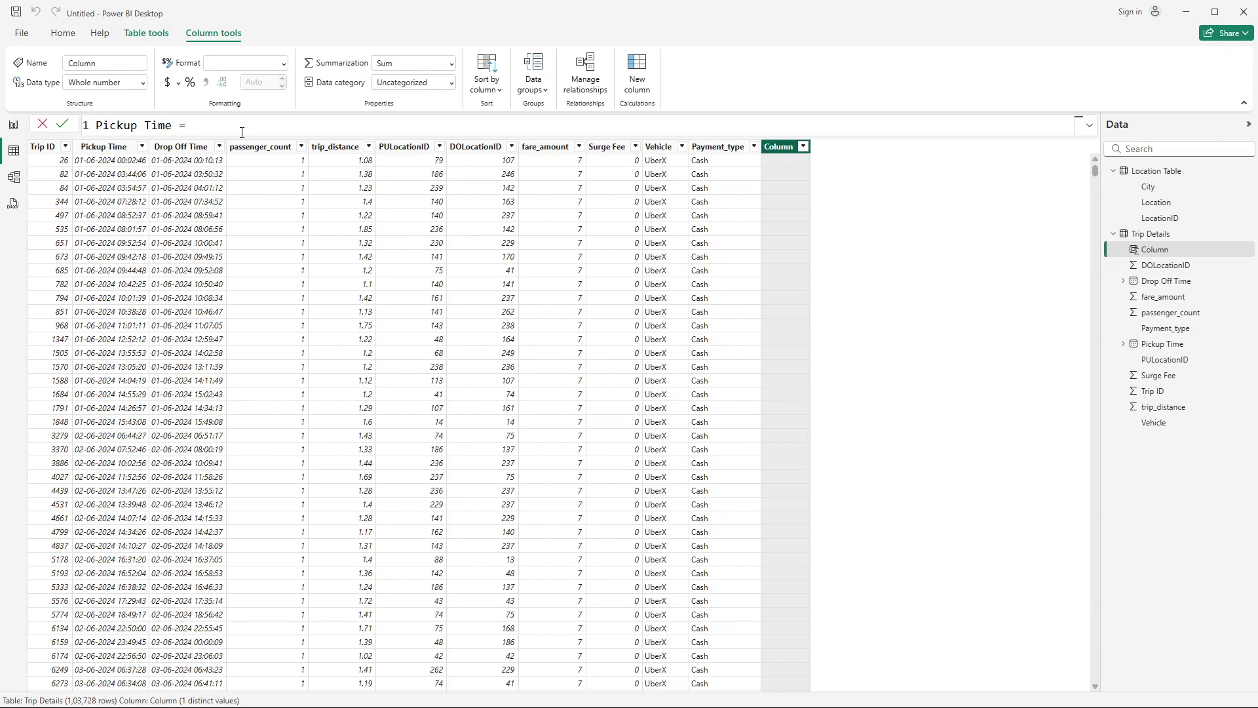
# Start the column's expression with DATE(YEAR('Trip Details'[Pickup Time]) as the year argument
pyautogui.write('date(')
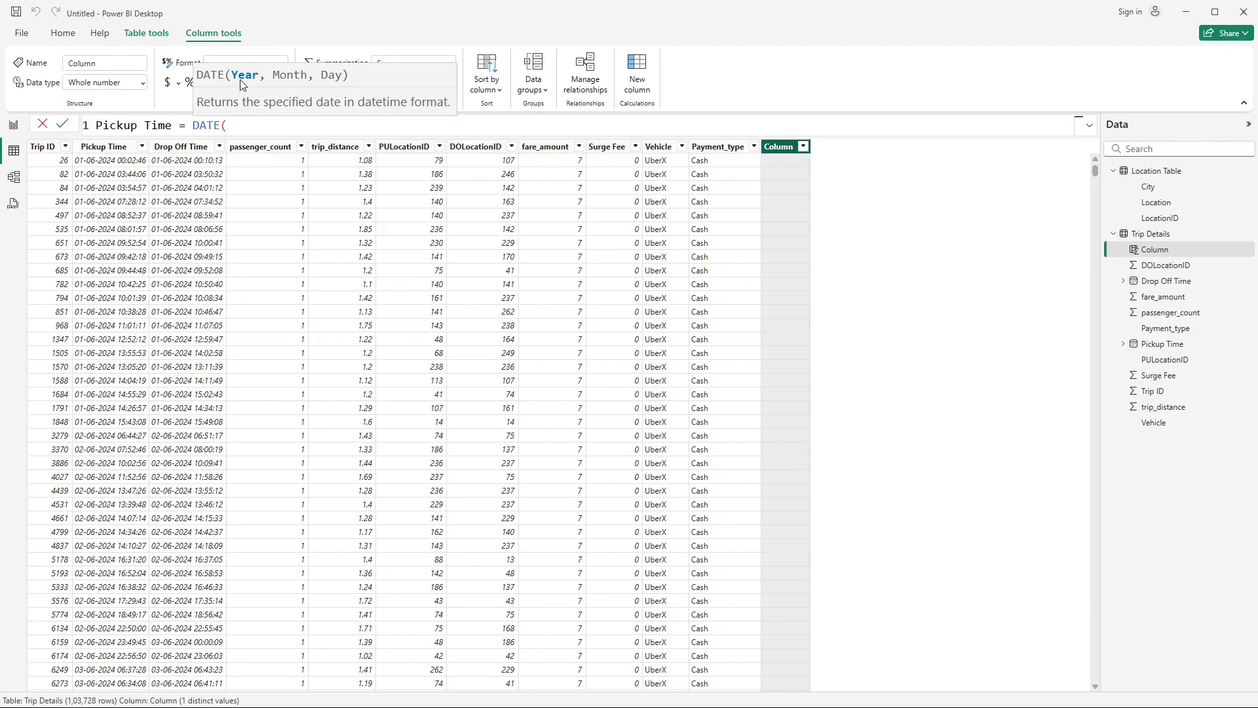
pyautogui.write('year(')
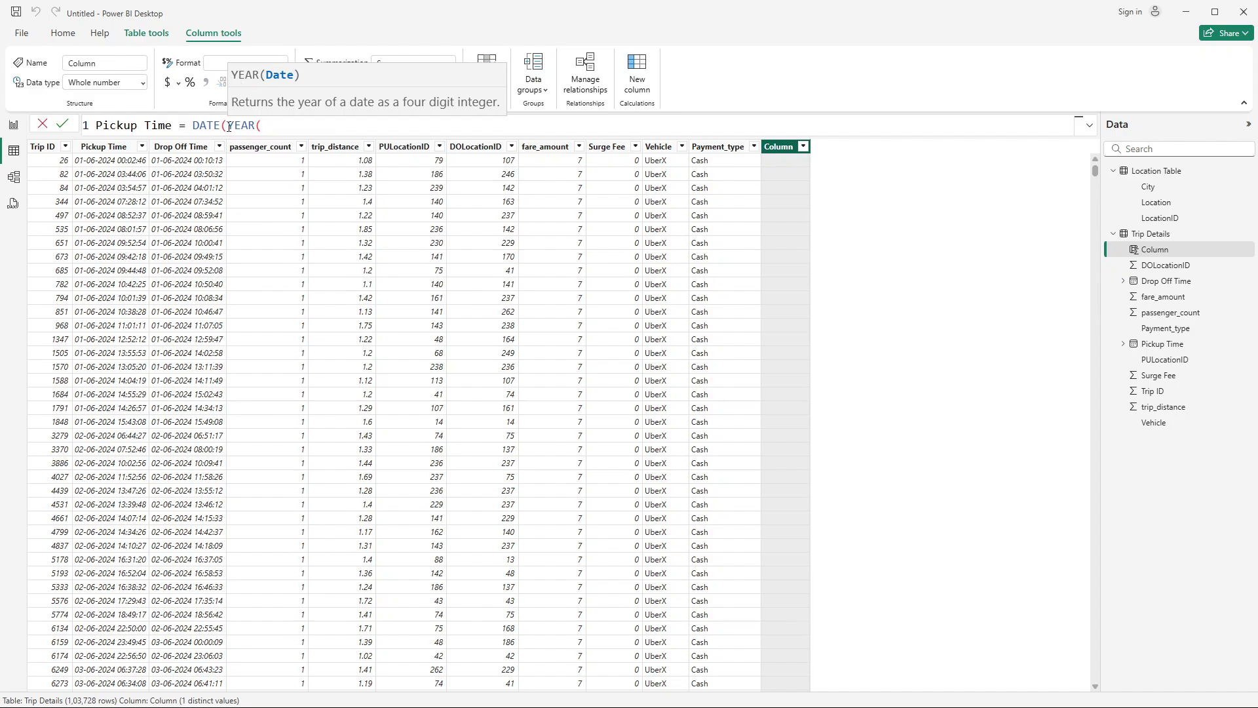
pyautogui.write('pic')
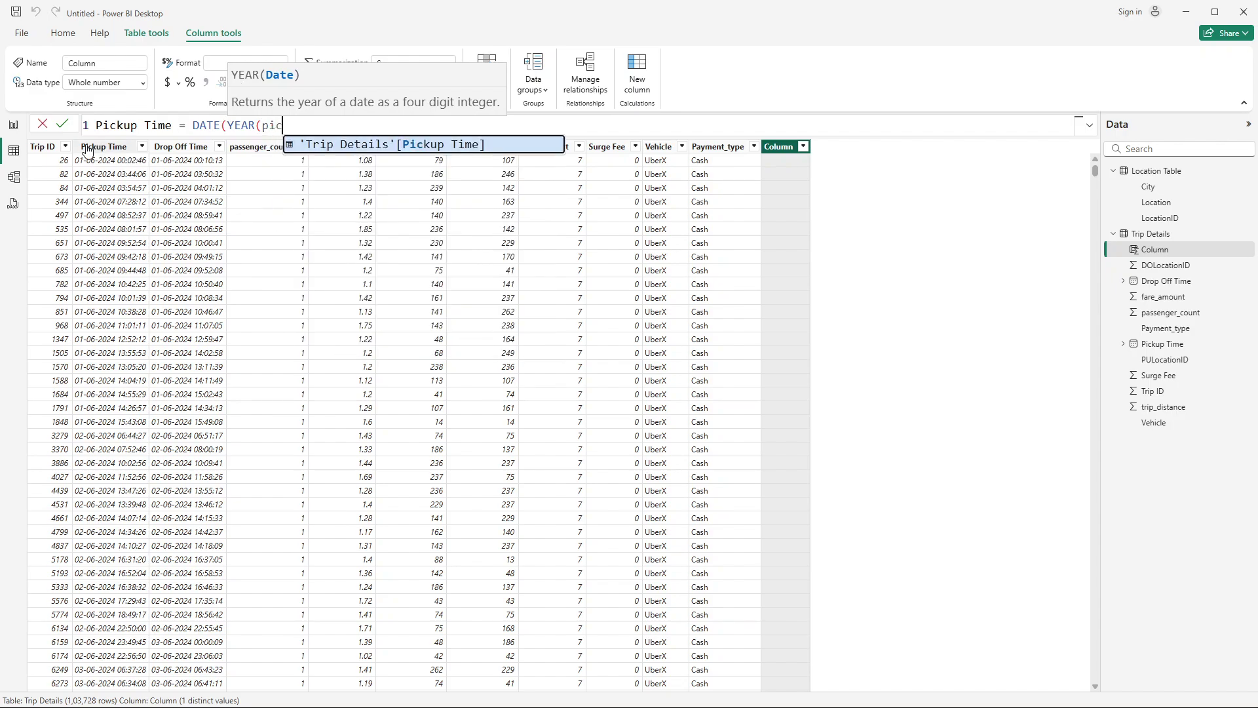
pyautogui.click(465, 144)
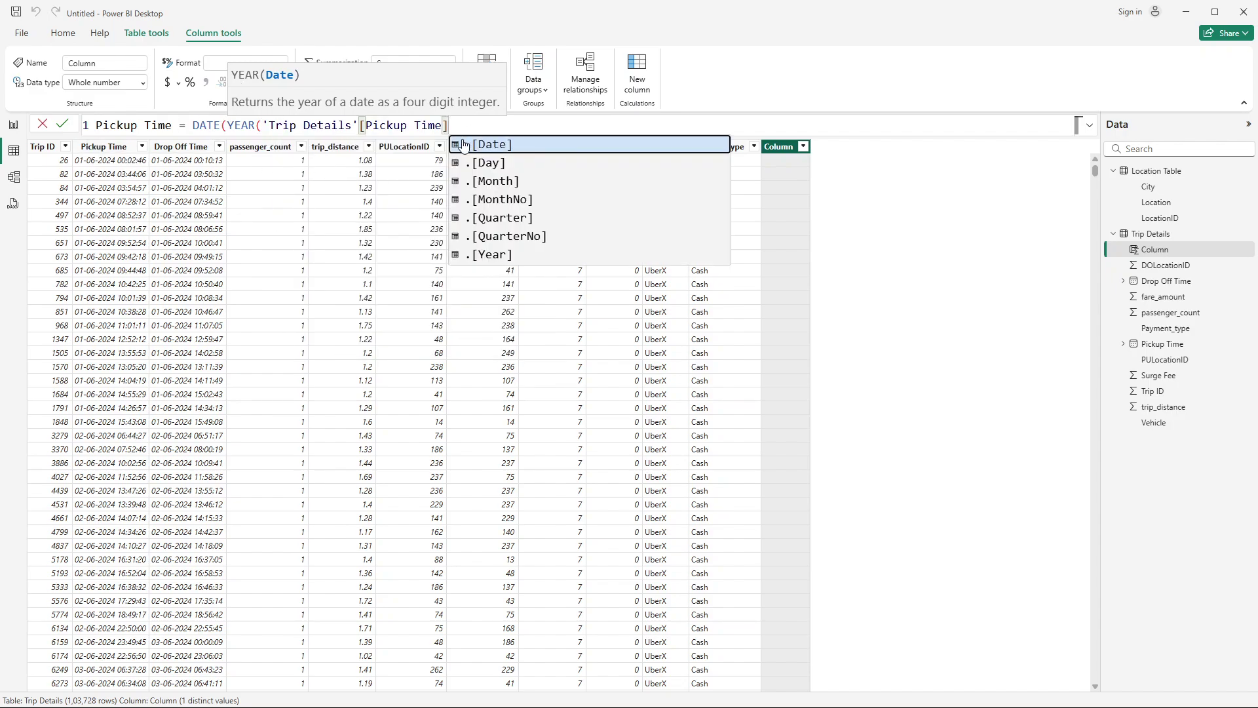
pyautogui.write(')')
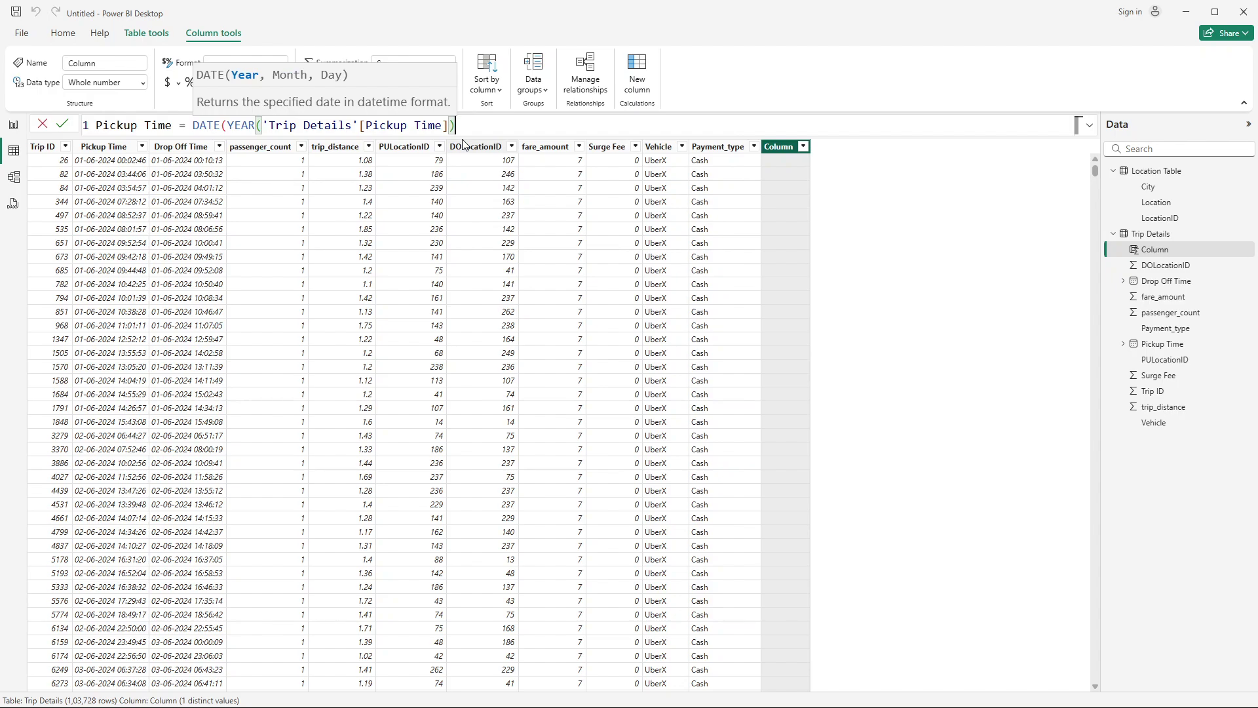
# Add MONTH('Trip Details'[Pickup Time]) as the month argument of the column's DATE expression
pyautogui.write(', mo')
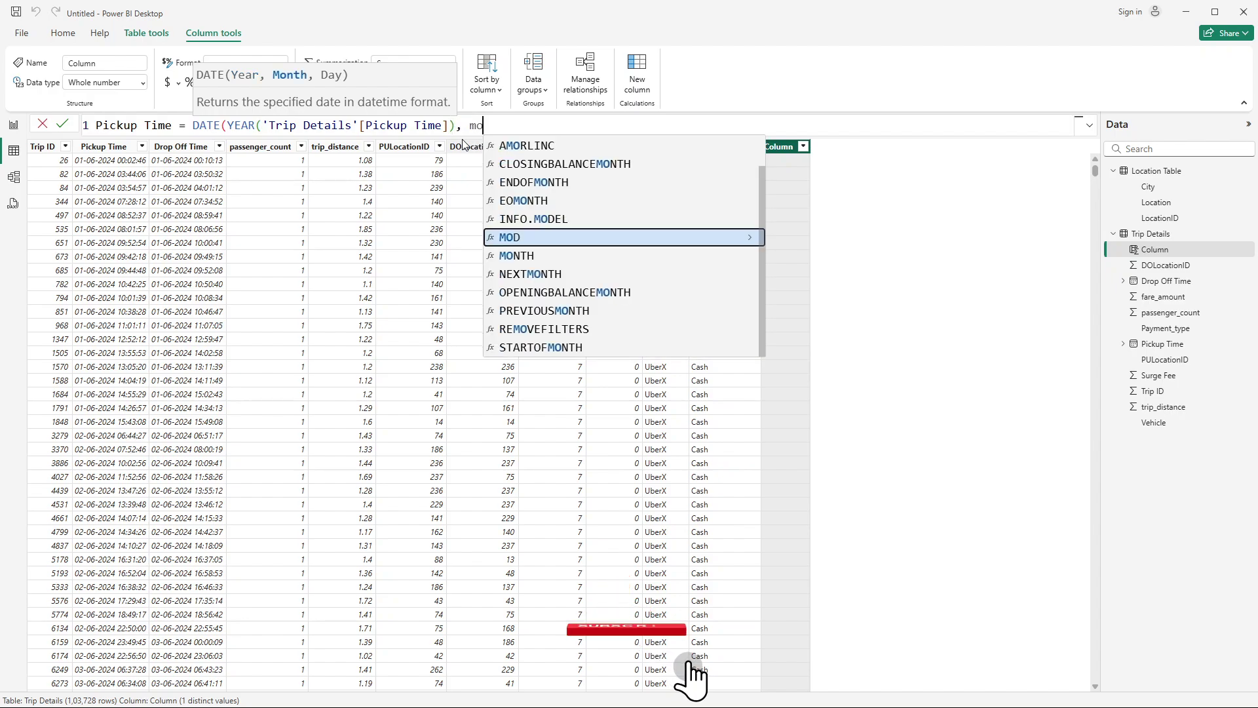
pyautogui.write('n')
pyautogui.press('Tab')
pyautogui.write('p')
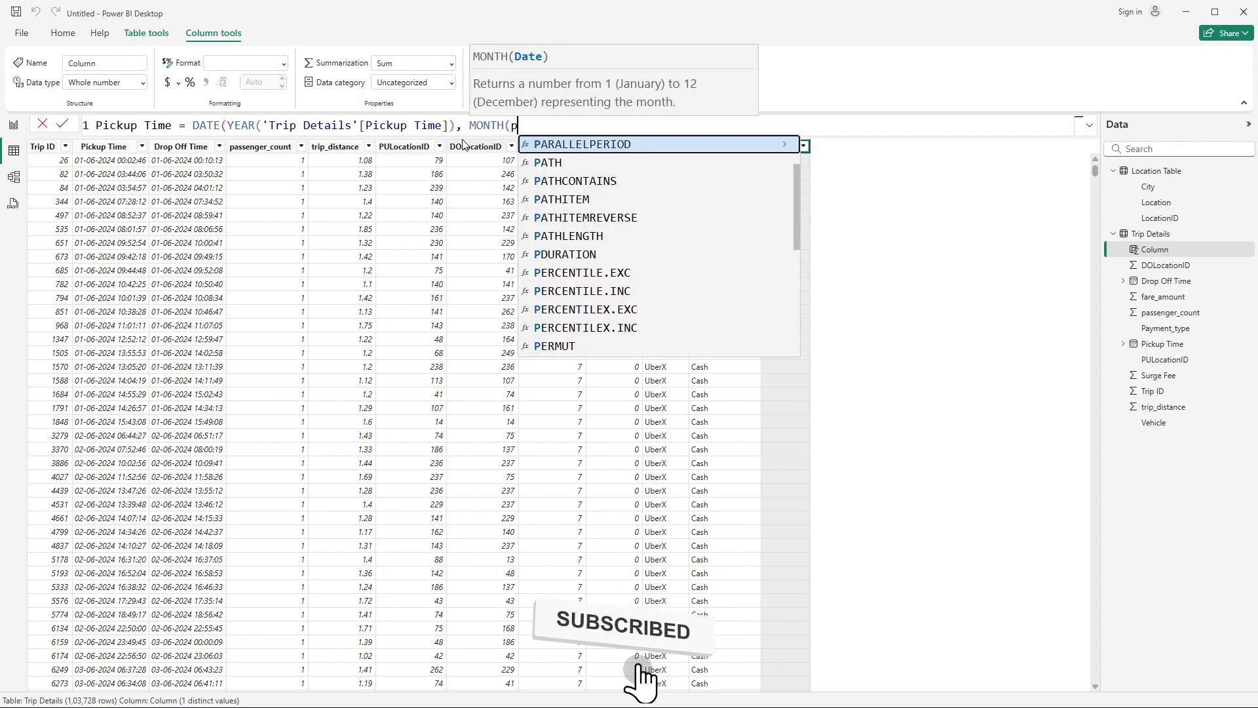
pyautogui.write('ick')
pyautogui.press('Tab')
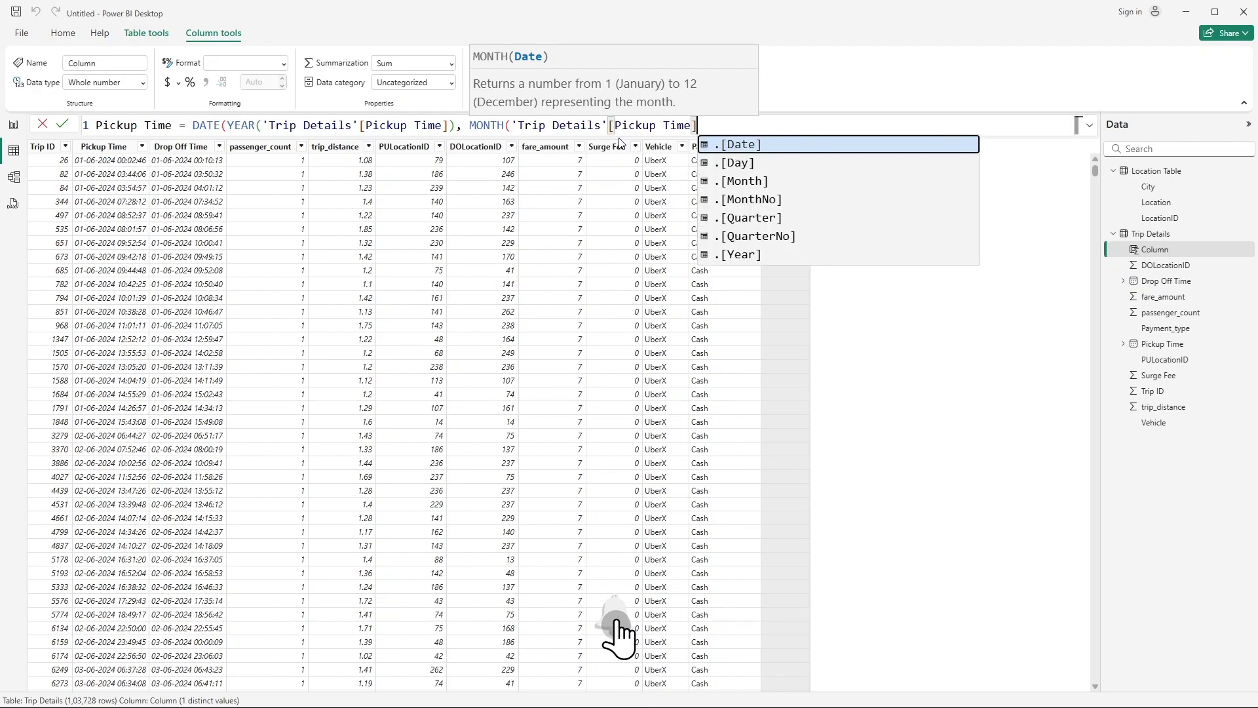
# Complete the DATE expression with DAY('Trip Details'[Pickup Time]) as the day argument and submit the formula
pyautogui.write('), d')
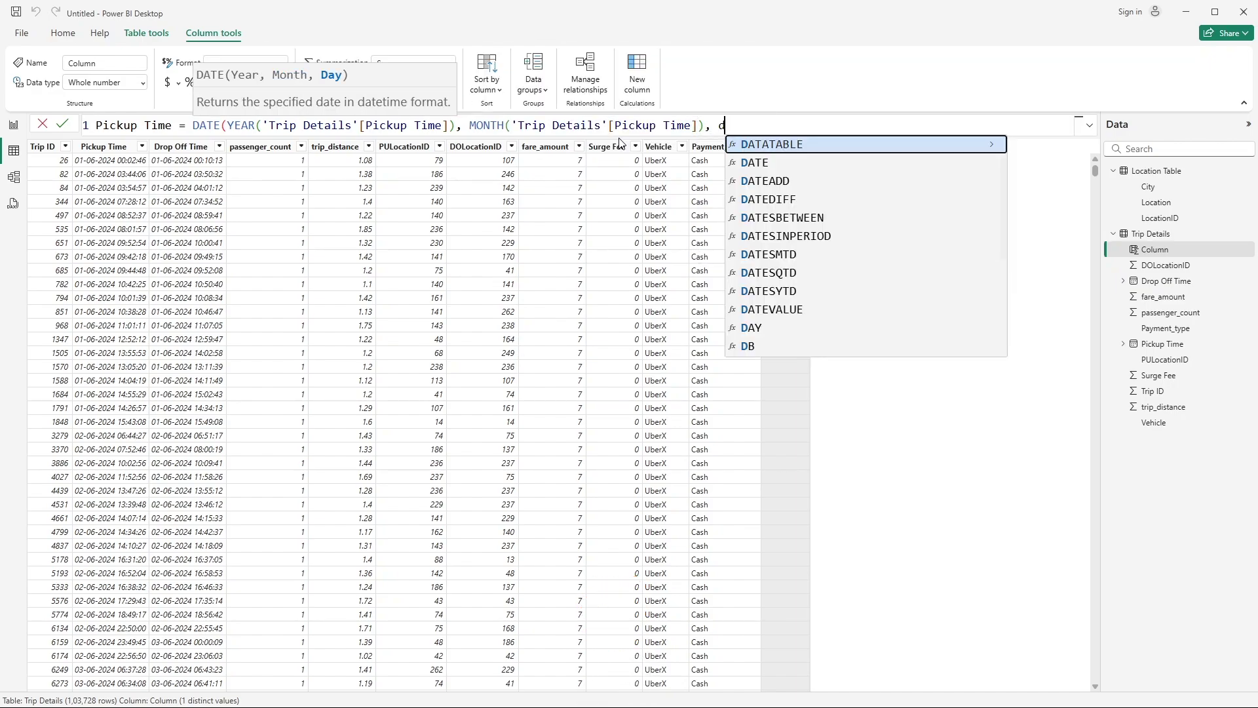
pyautogui.write('ay')
pyautogui.press('Tab')
pyautogui.write('p')
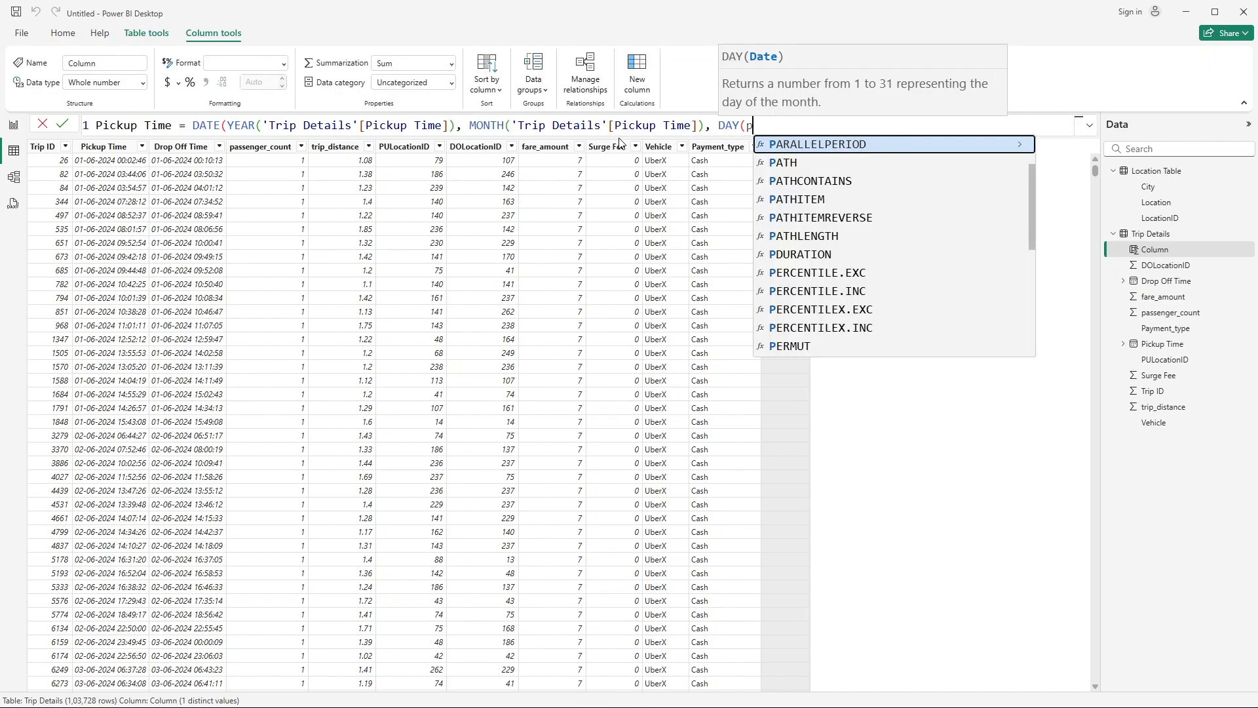
pyautogui.write('ic')
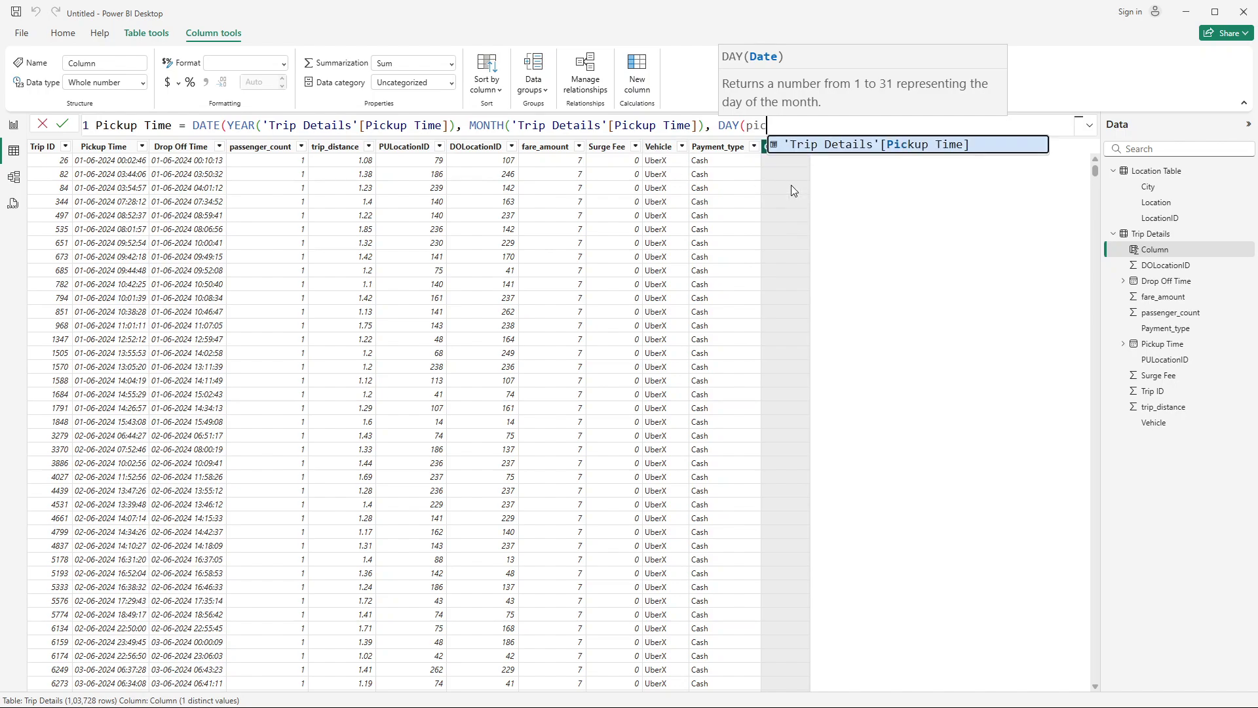
pyautogui.click(918, 149)
pyautogui.write(')')
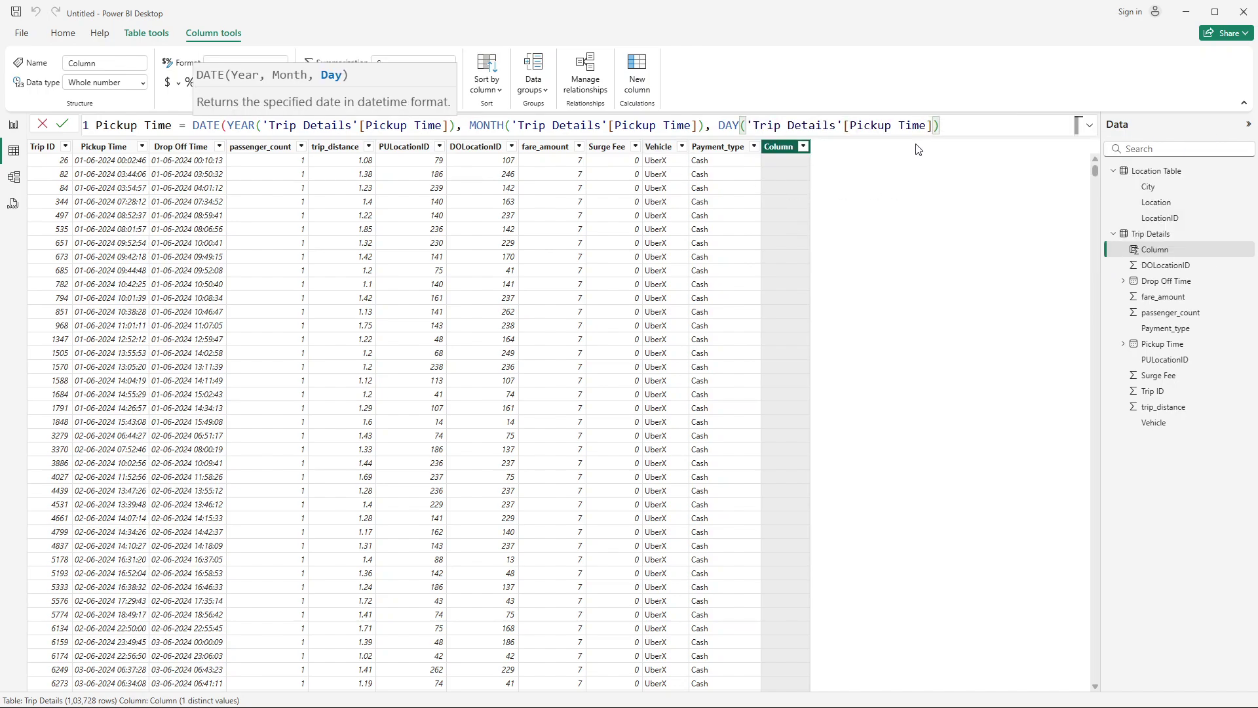
pyautogui.write(')')
pyautogui.press('Return')
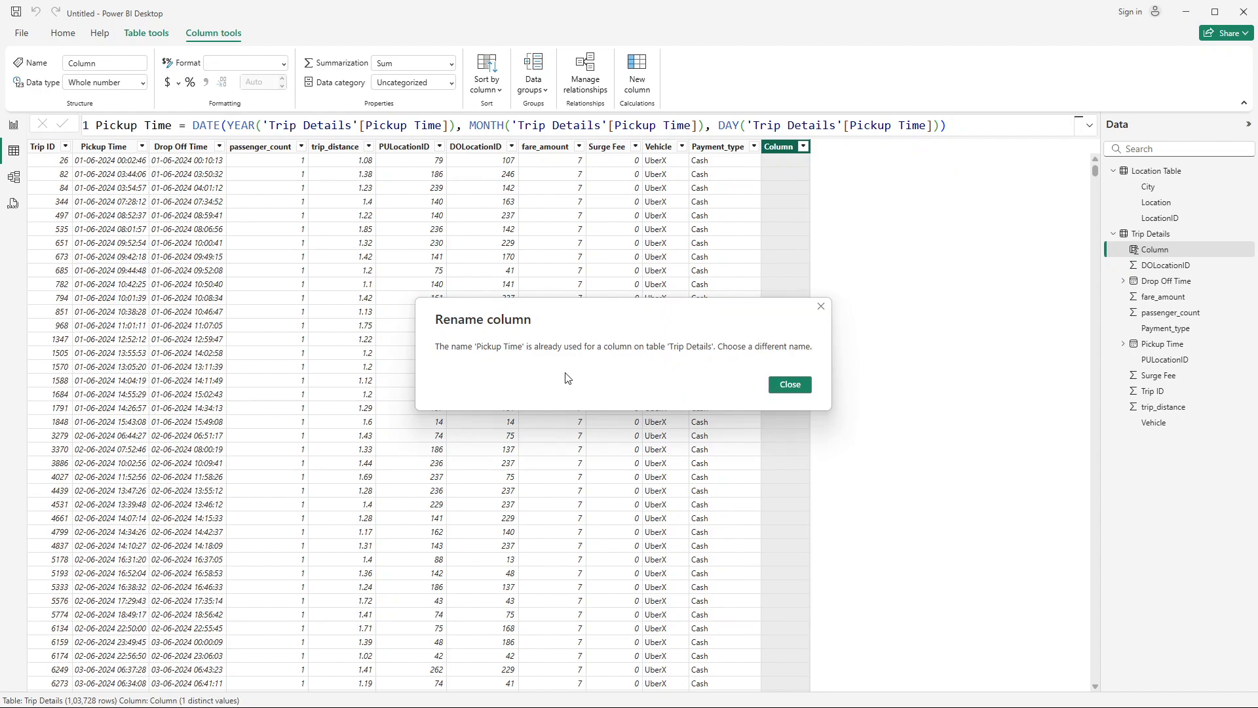
pyautogui.click(782, 392)
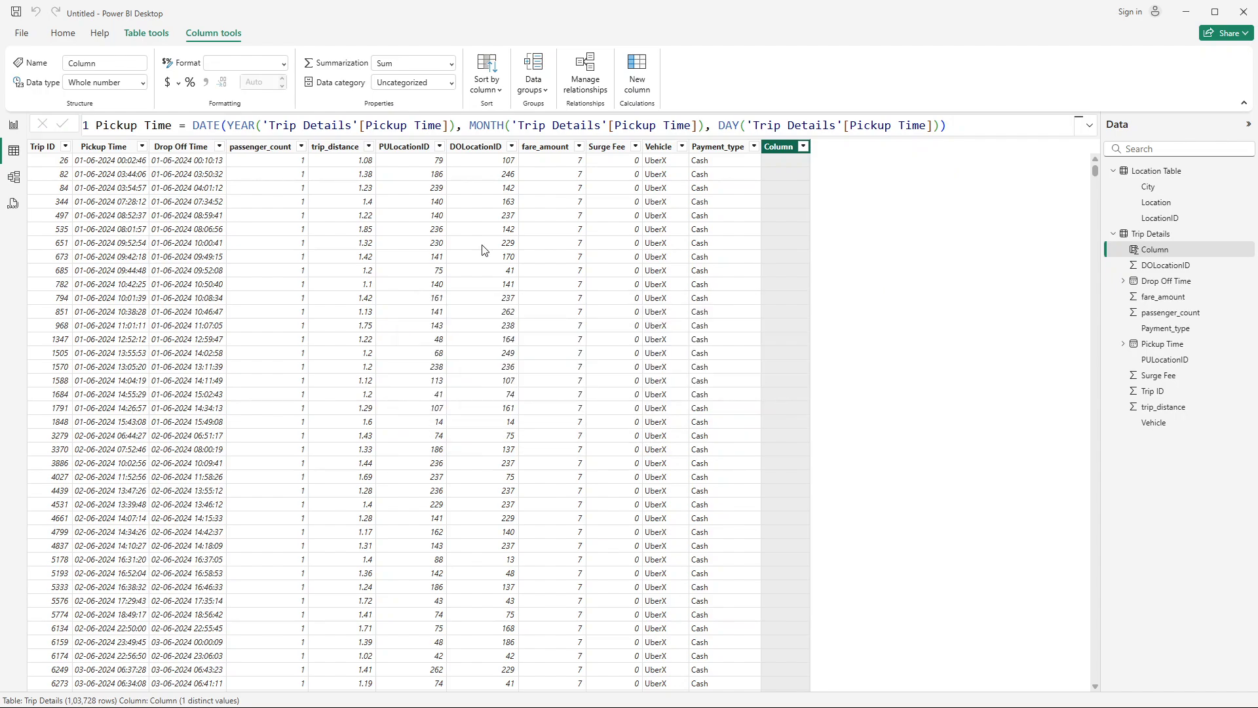
# Rename the calculated column to Pickup Date in its formula and commit it
pyautogui.doubleClick(160, 125)
pyautogui.press('BackSpace')
pyautogui.write('da')
pyautogui.press('BackSpace')
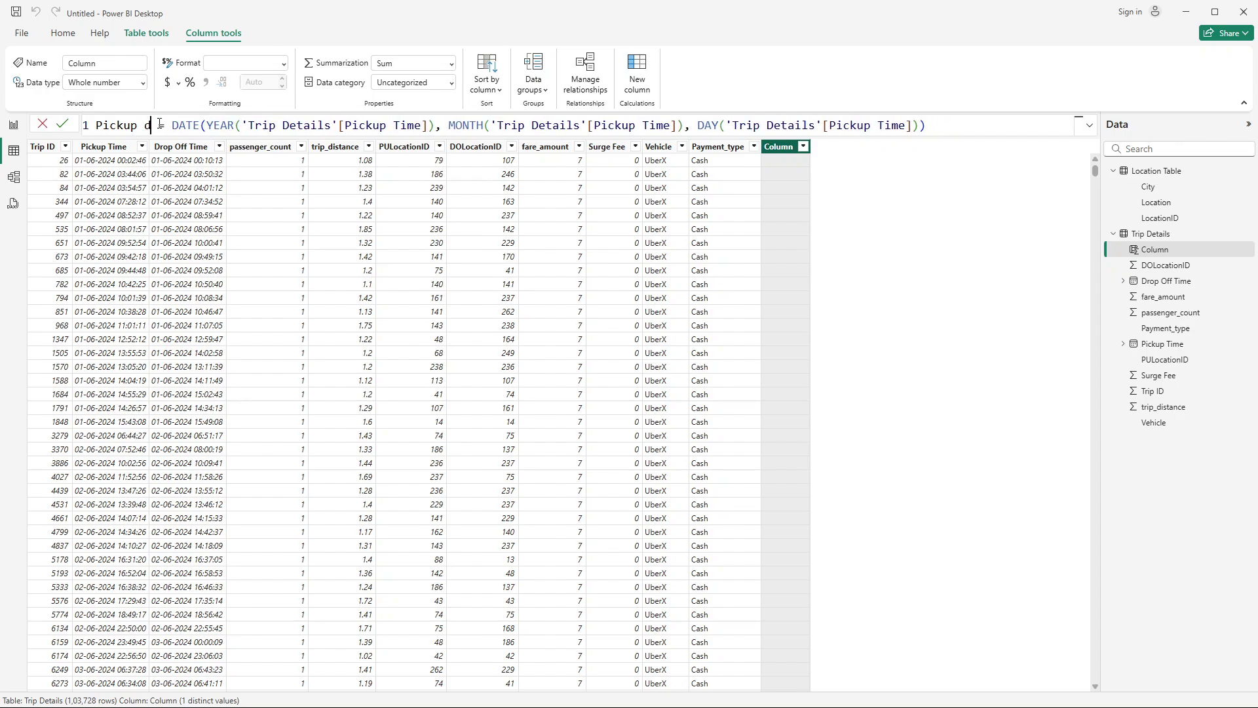
pyautogui.press('BackSpace')
pyautogui.write('Date')
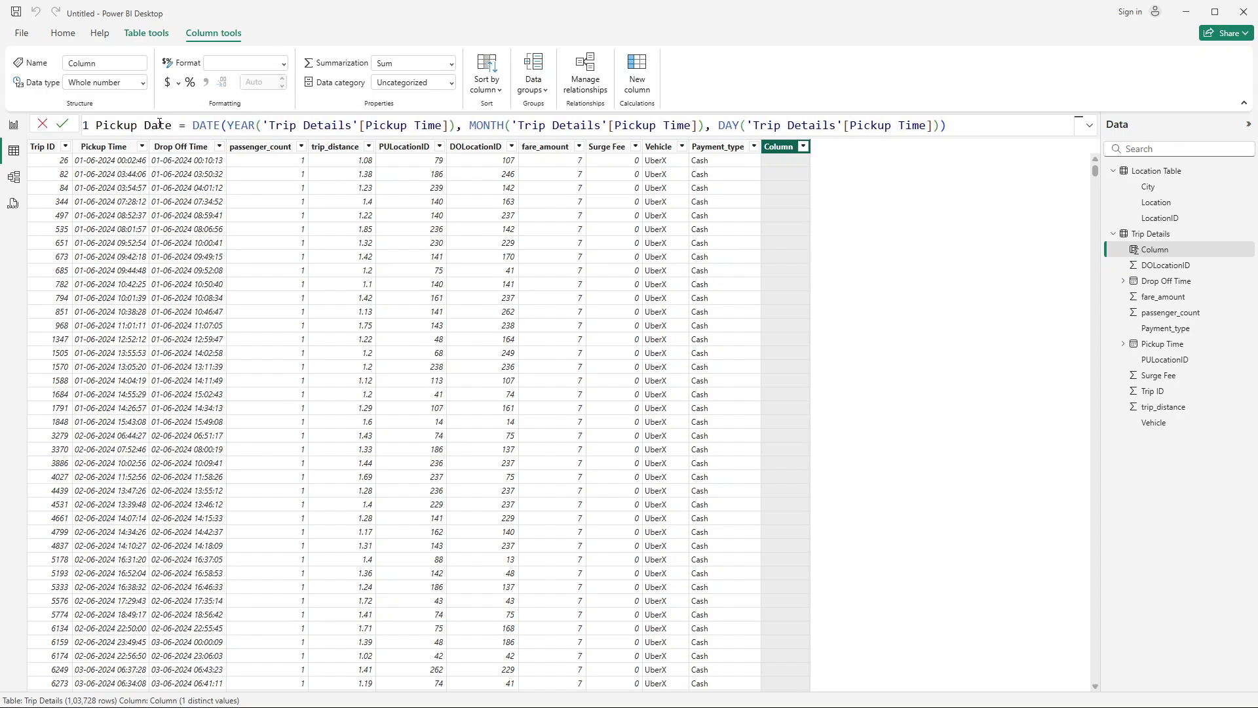
pyautogui.click(62, 123)
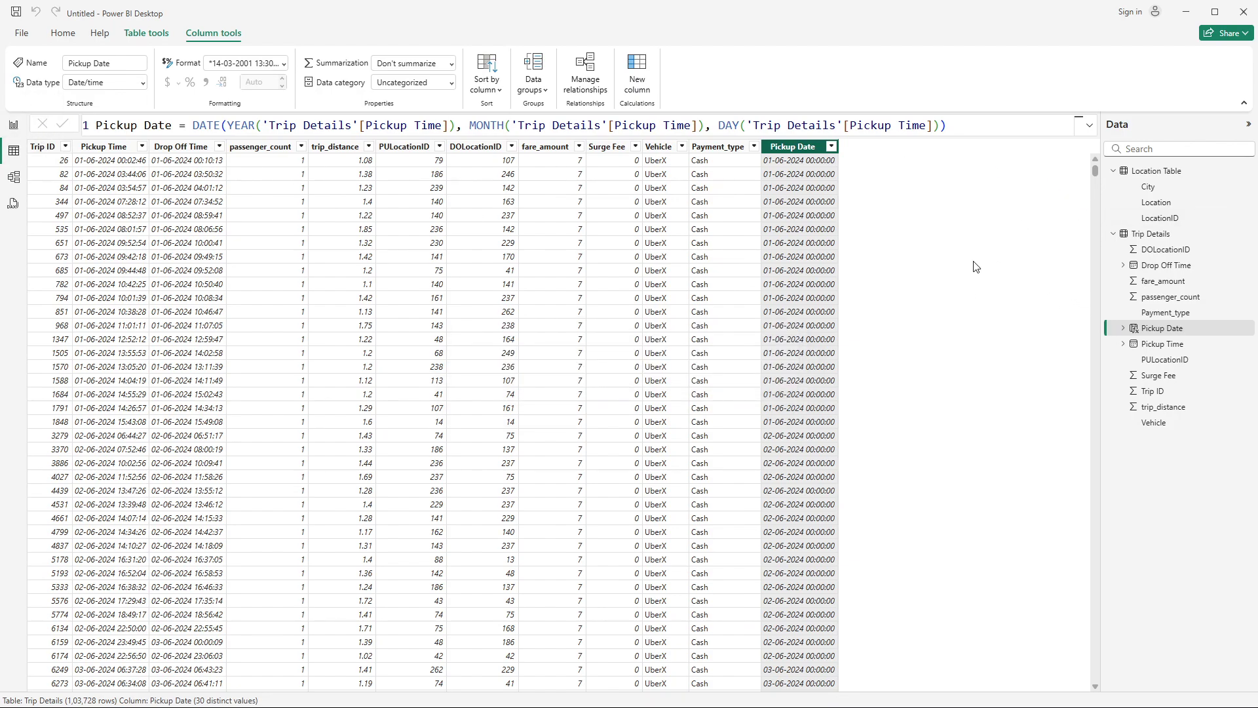
# Set the data type of the Pickup Date column to Date and look over its values
pyautogui.scroll(-5, 760, 396)
pyautogui.scroll(5, 806, 269)
pyautogui.click(142, 92)
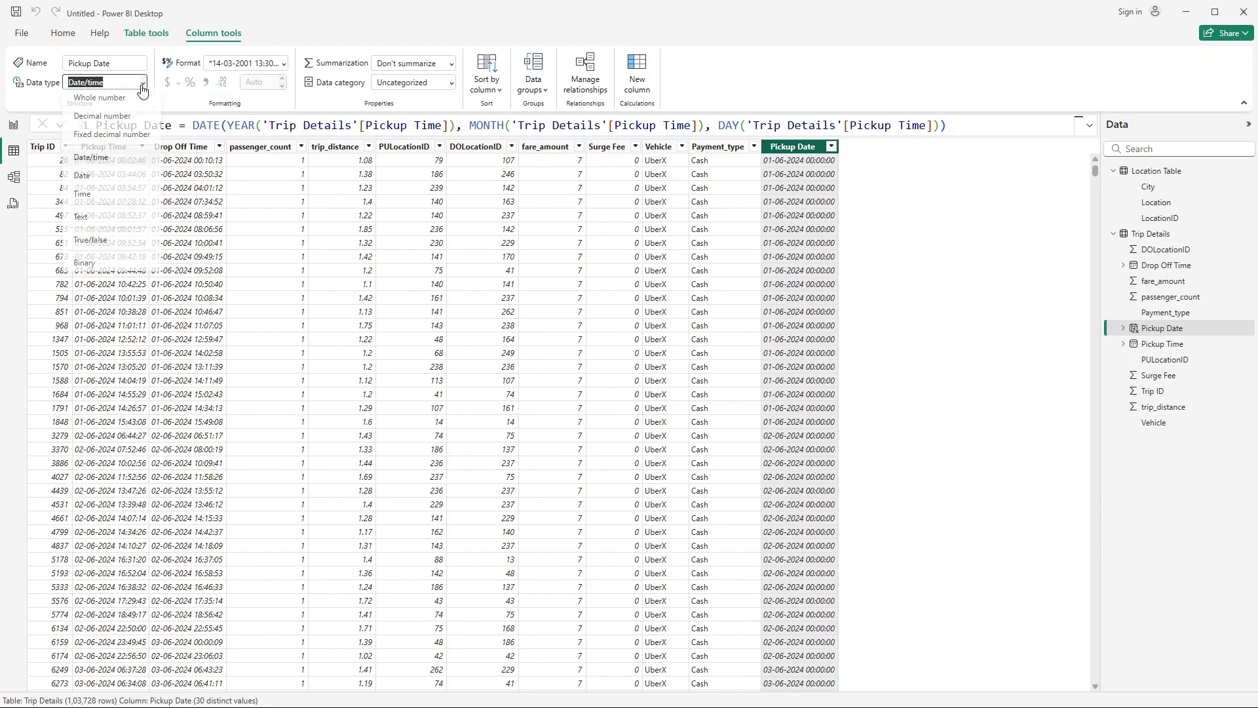
pyautogui.click(103, 177)
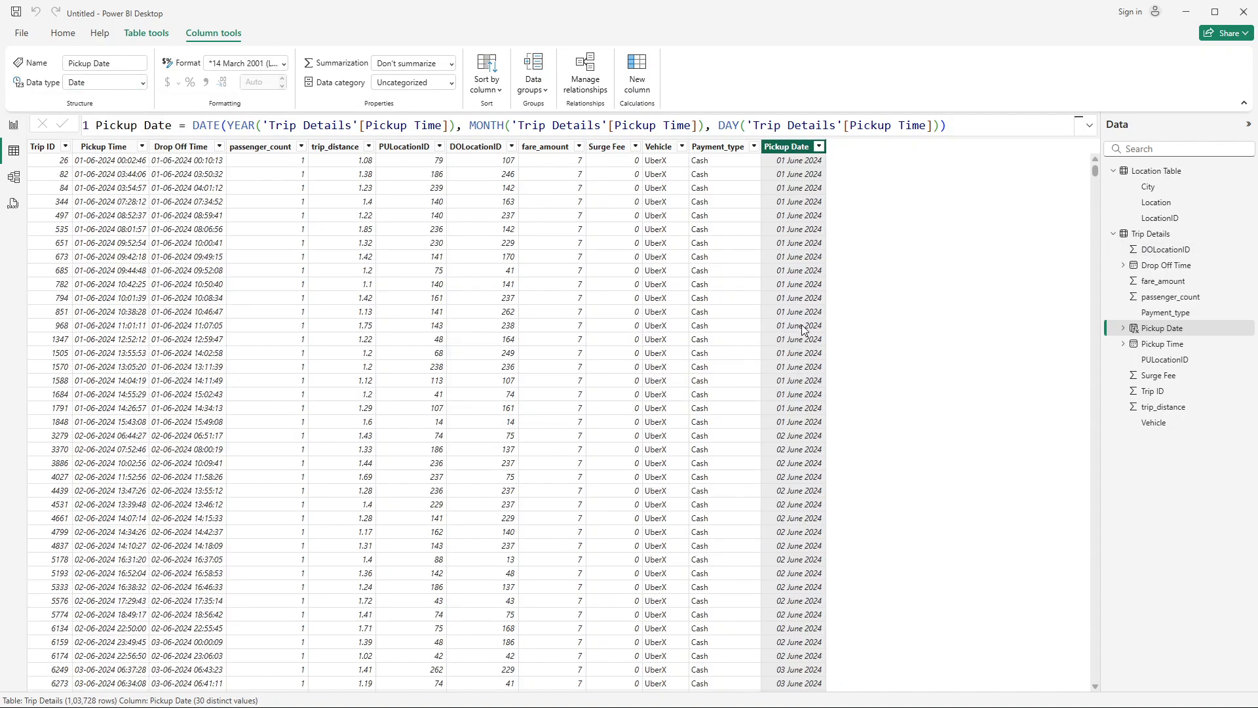
pyautogui.scroll(-3, 778, 490)
pyautogui.scroll(3, 806, 318)
# Create a calculated table named Calendar Table and start its expression with the CALENDAR function
pyautogui.click(136, 38)
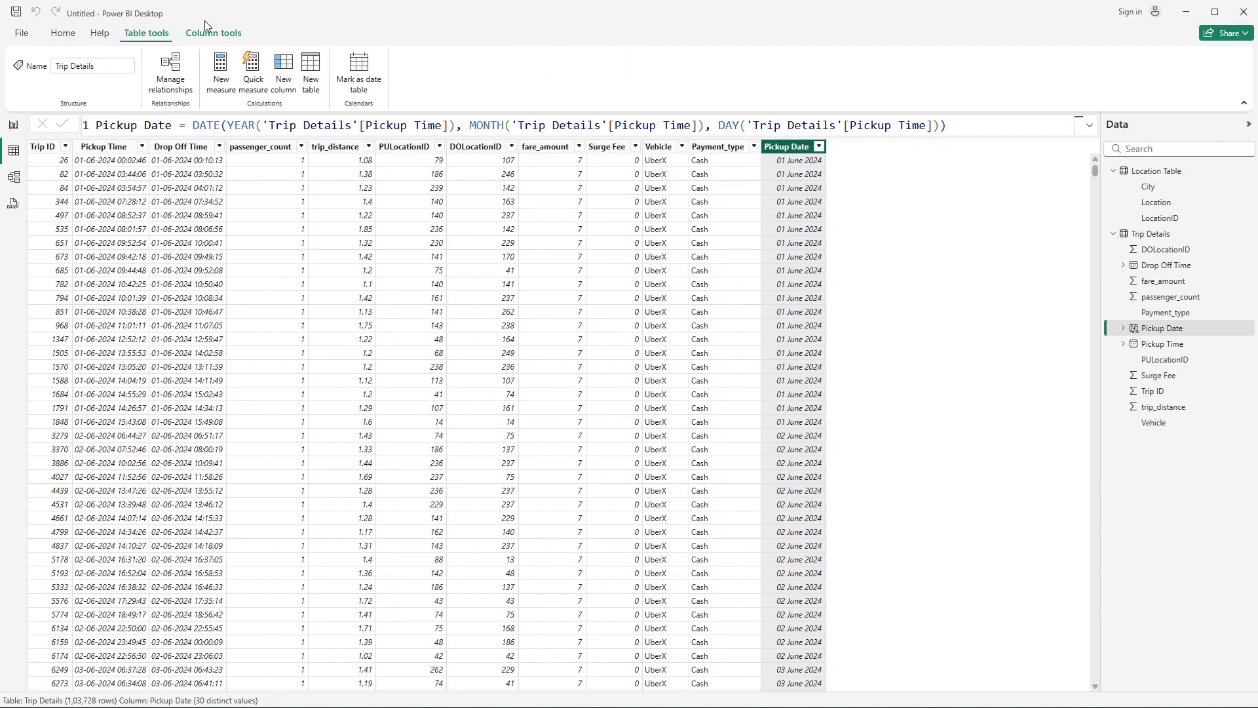
pyautogui.click(314, 89)
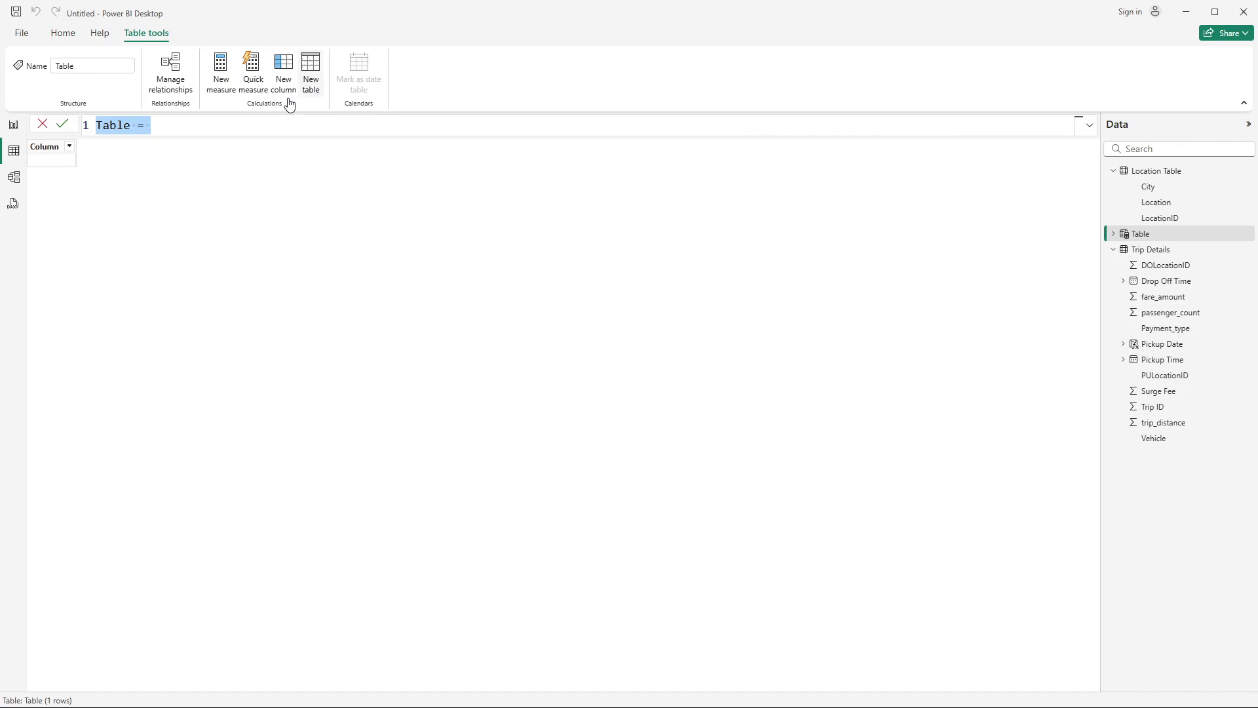
pyautogui.doubleClick(125, 126)
pyautogui.write('Calendar ')
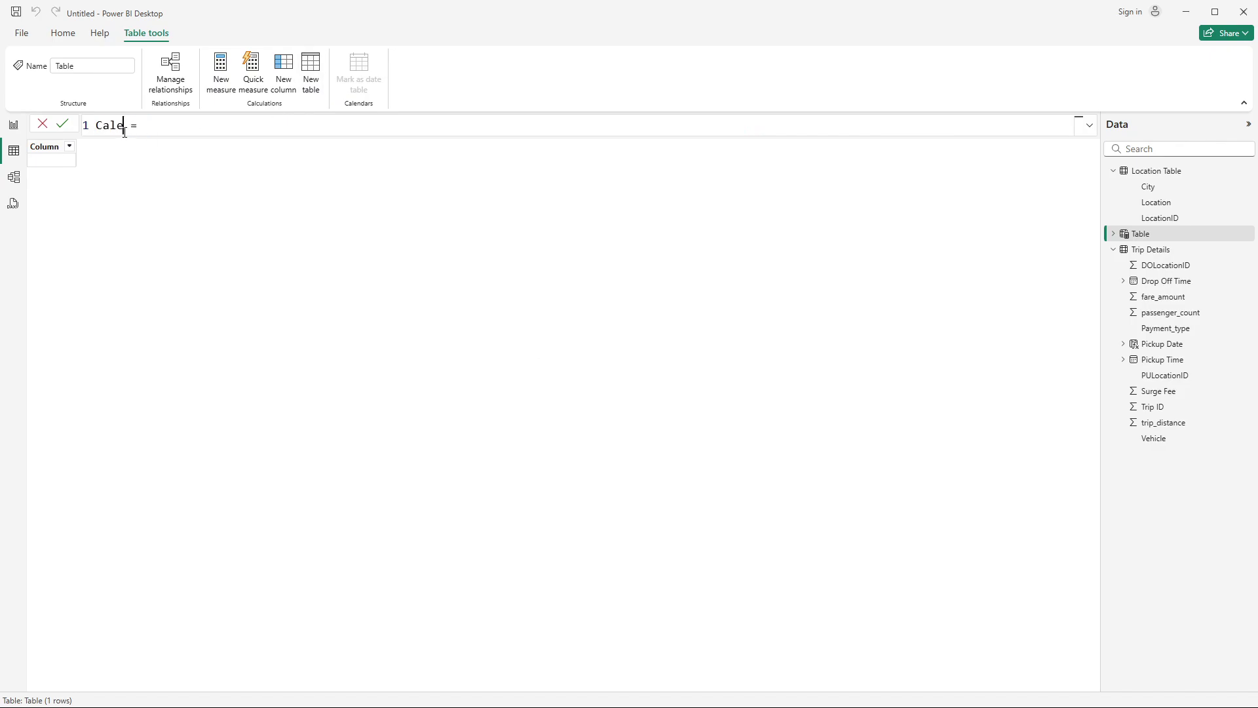
pyautogui.write('Table = cal')
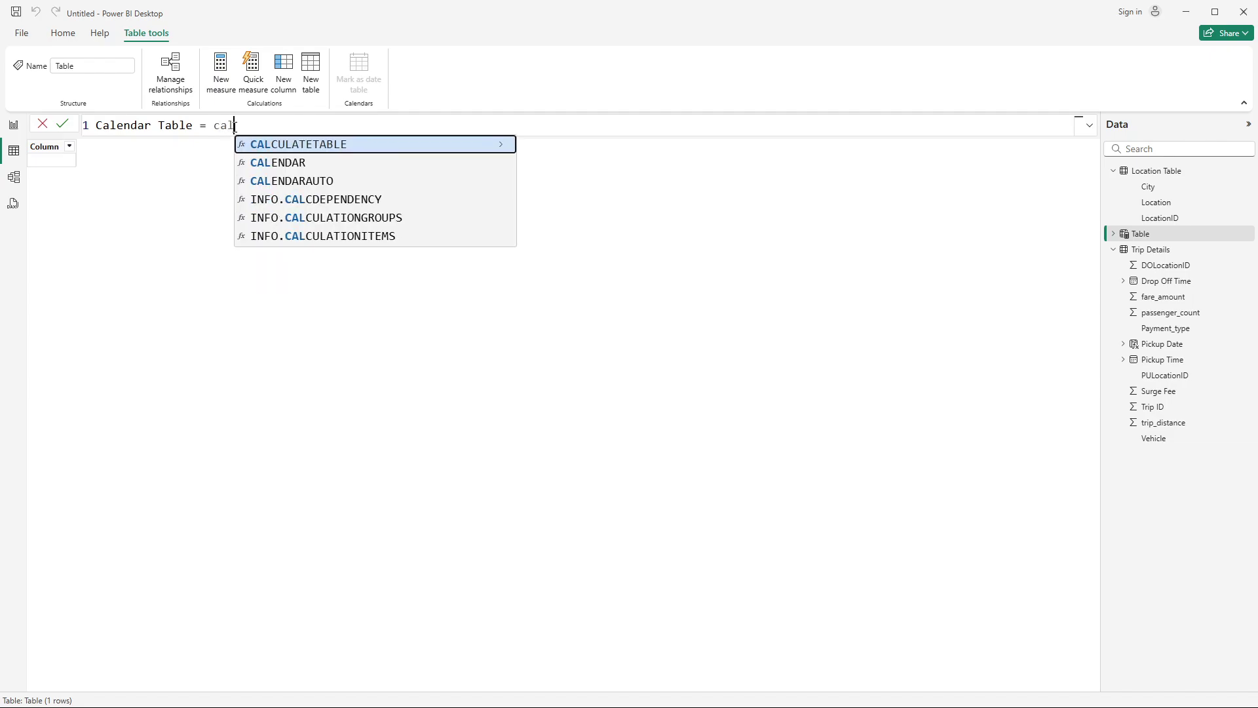
pyautogui.click(300, 164)
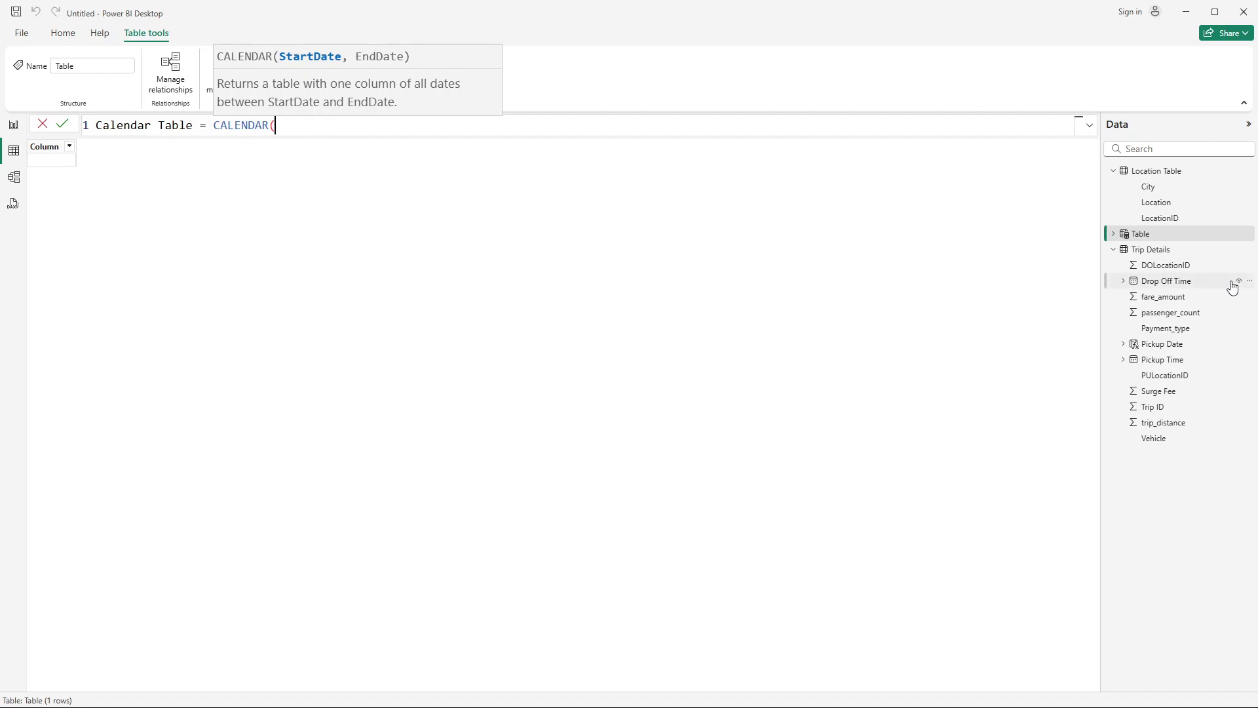
pyautogui.click(1112, 239)
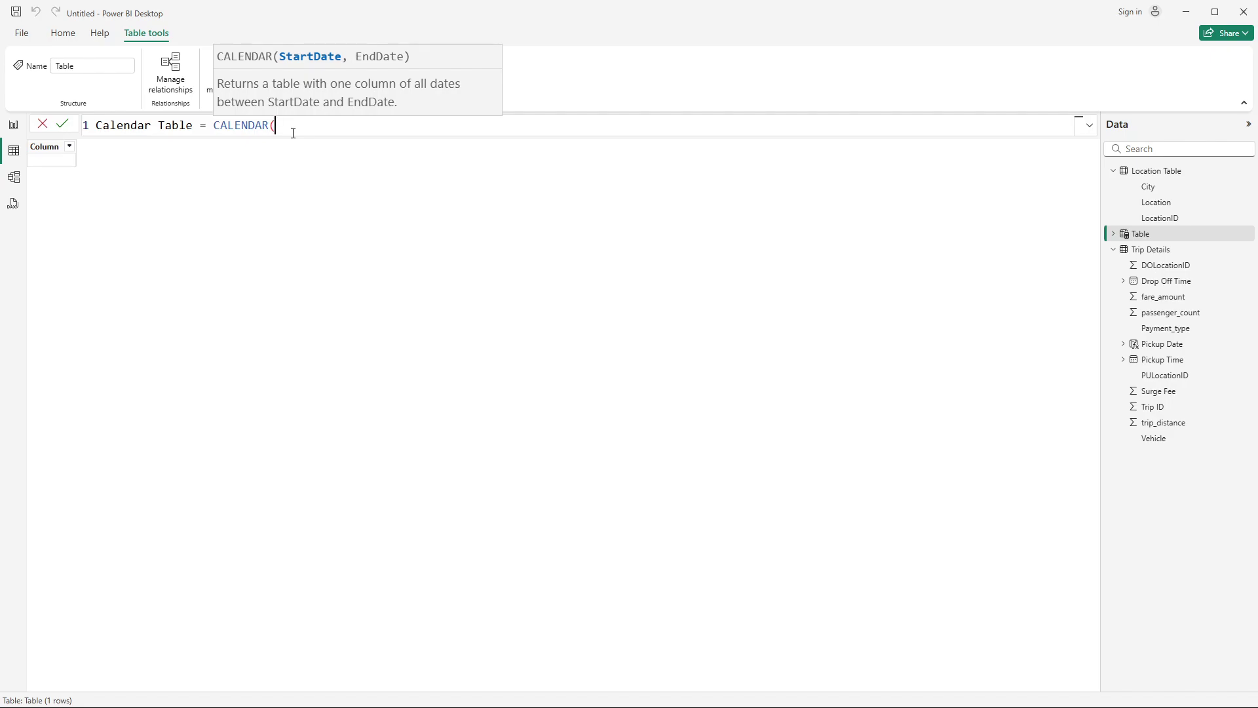
# Enter MIN('Trip Details'[Pickup Date]) as the start date of the CALENDAR function
pyautogui.write('min')
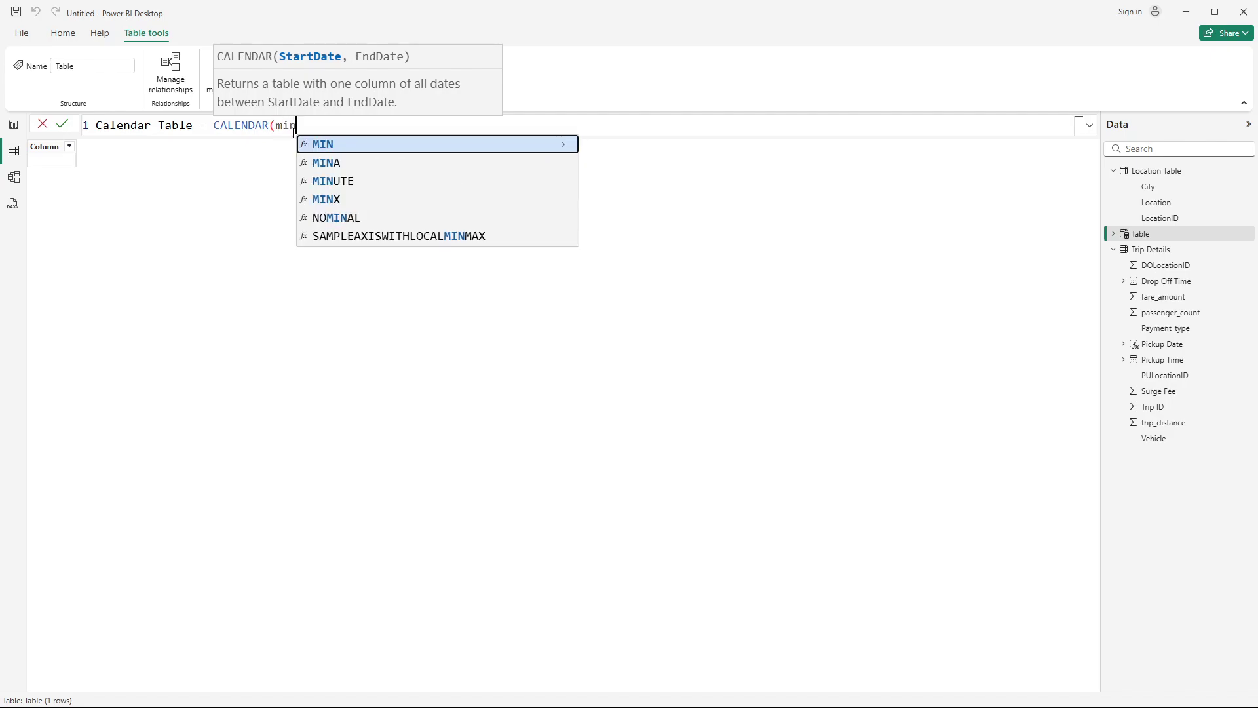
pyautogui.press('Tab')
pyautogui.write('pi')
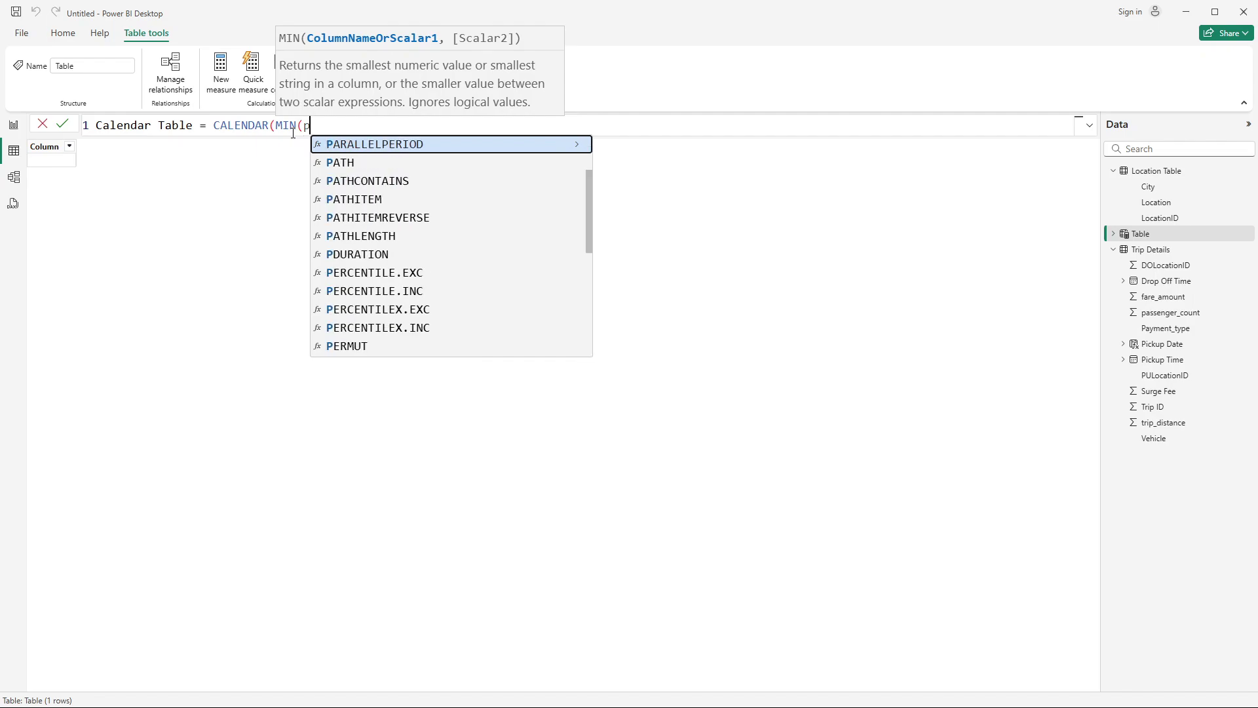
pyautogui.press('Tab')
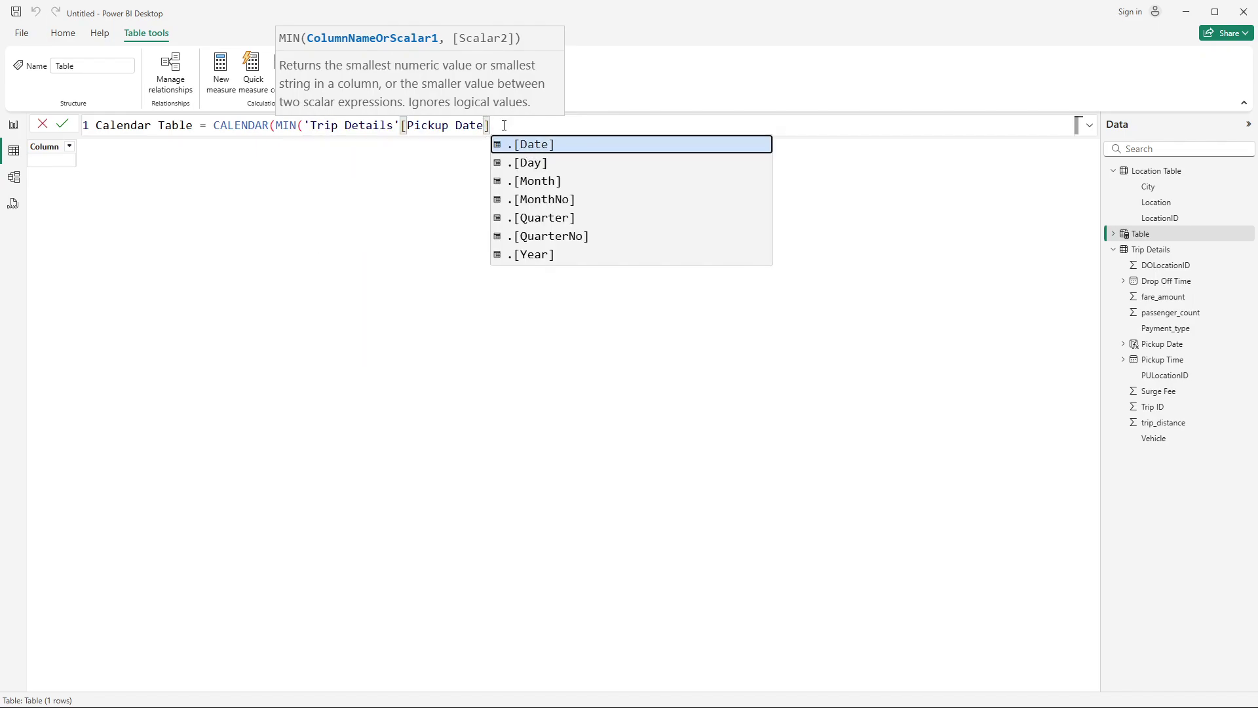
pyautogui.write(')')
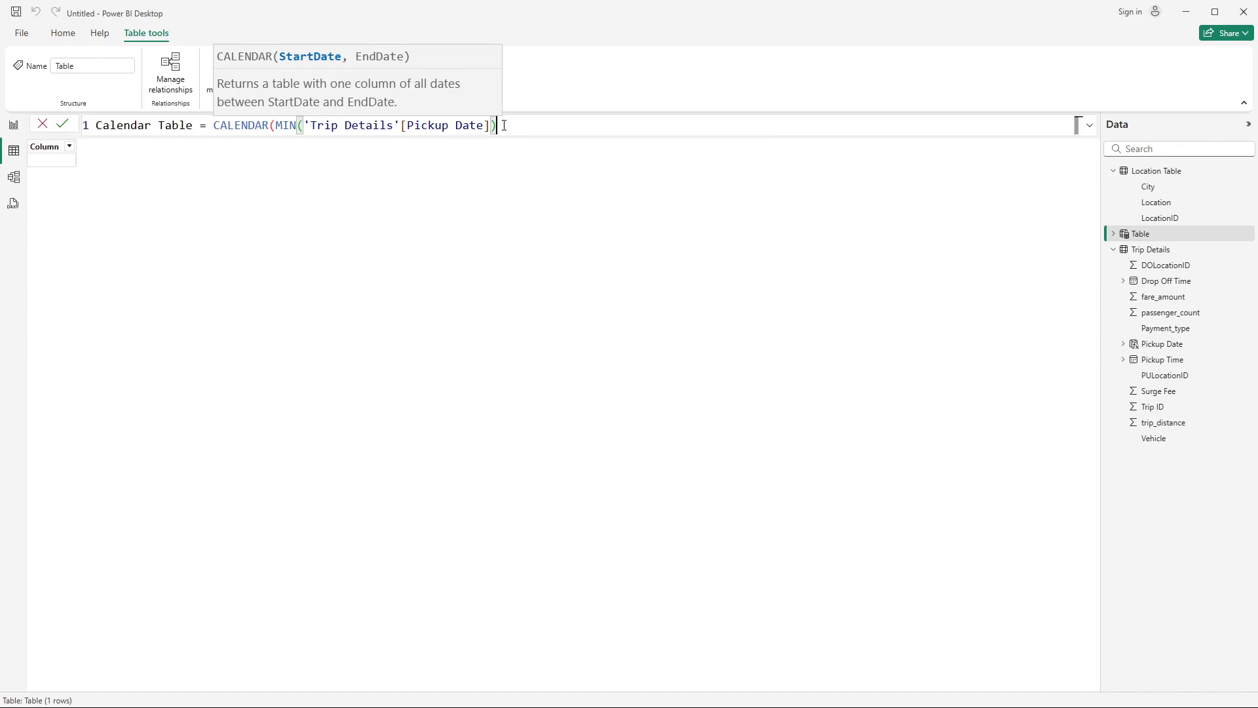
pyautogui.write(',')
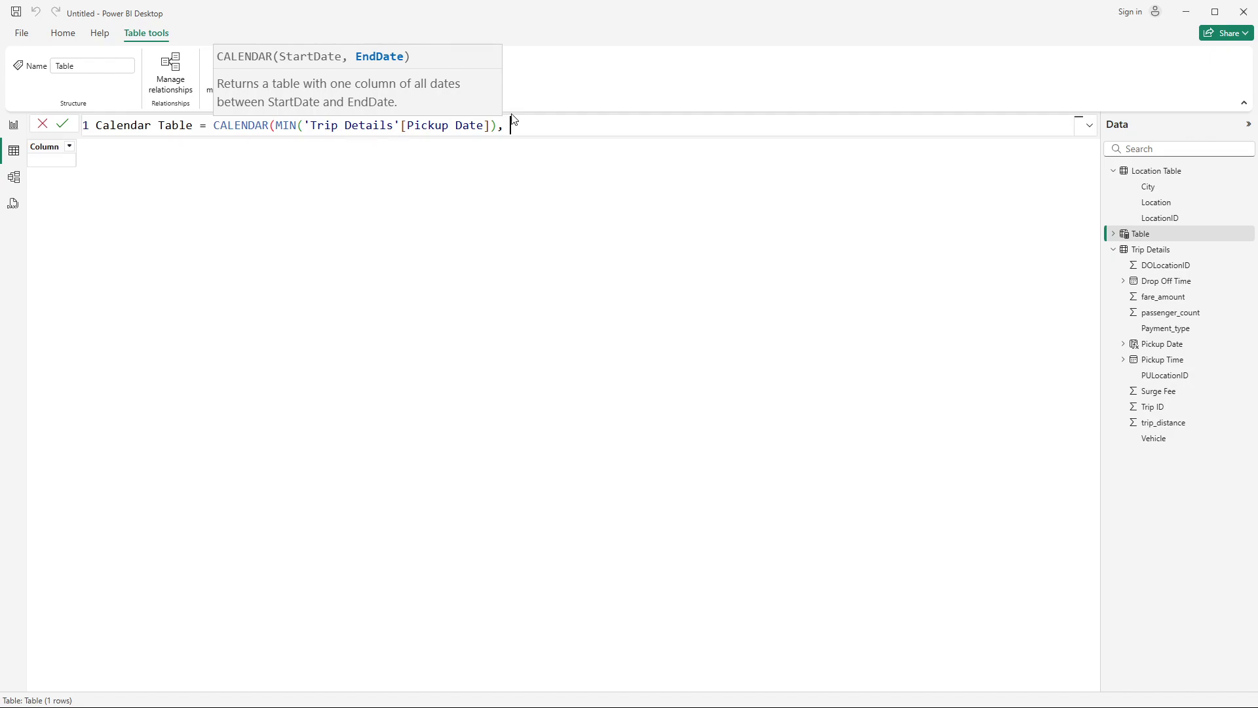
# Enter MAX('Trip Details'[Pickup Date]) as the CALENDAR end date and commit the Calendar Table formula
pyautogui.write('ma')
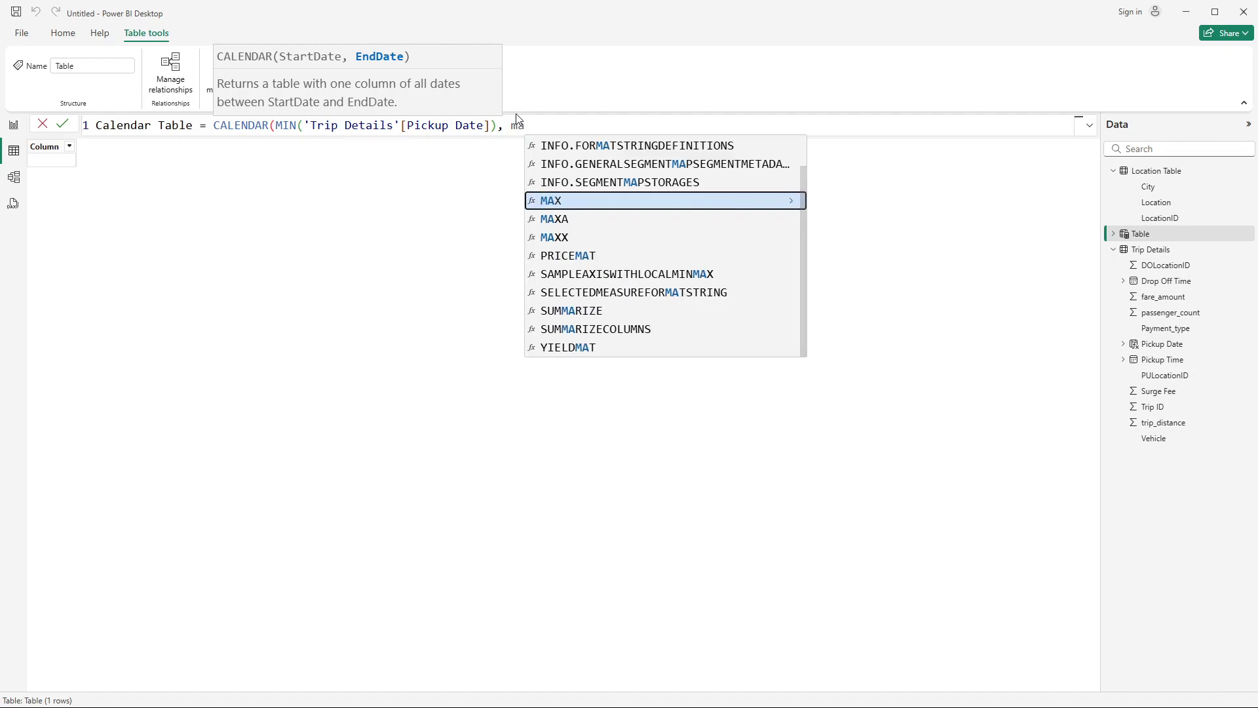
pyautogui.press('Tab')
pyautogui.write('pic')
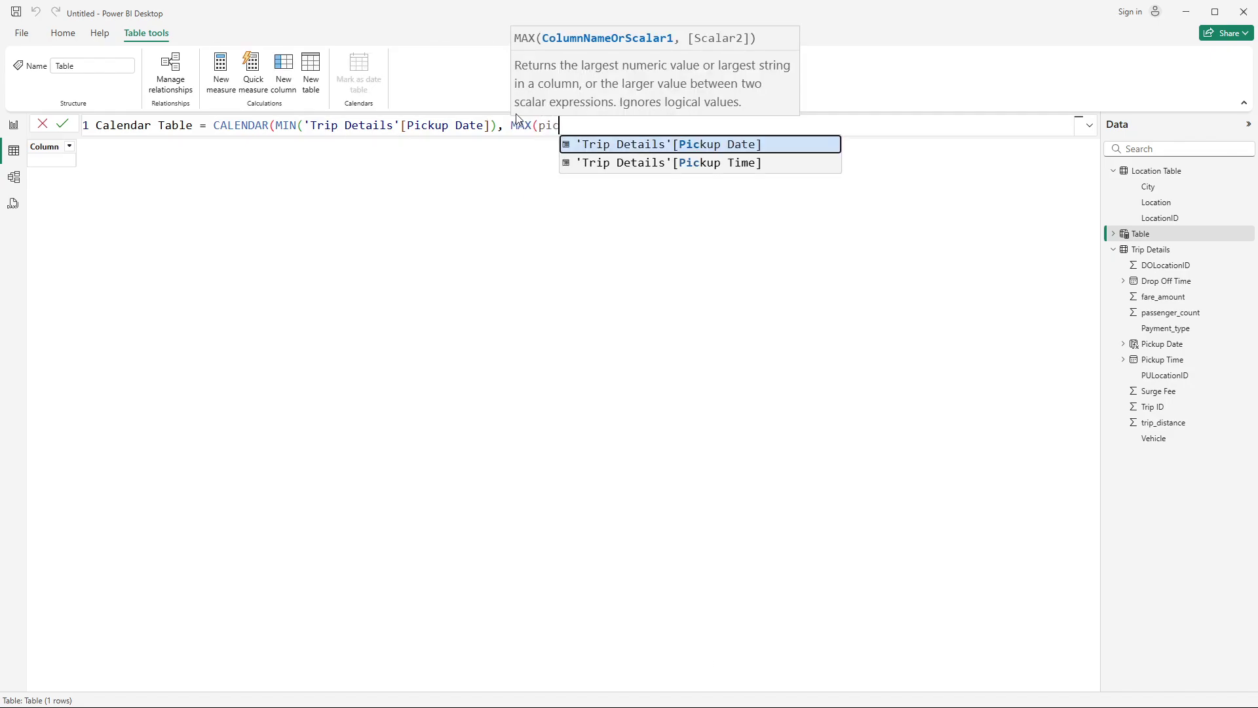
pyautogui.press('Tab')
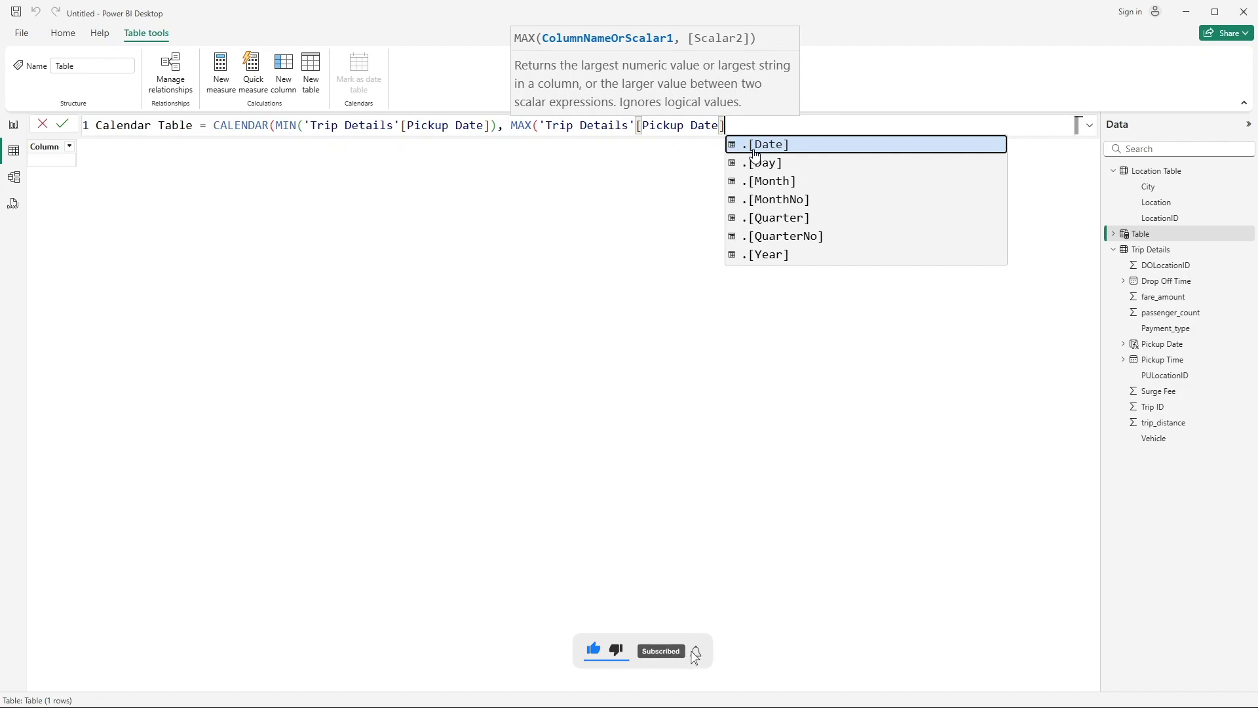
pyautogui.write('))')
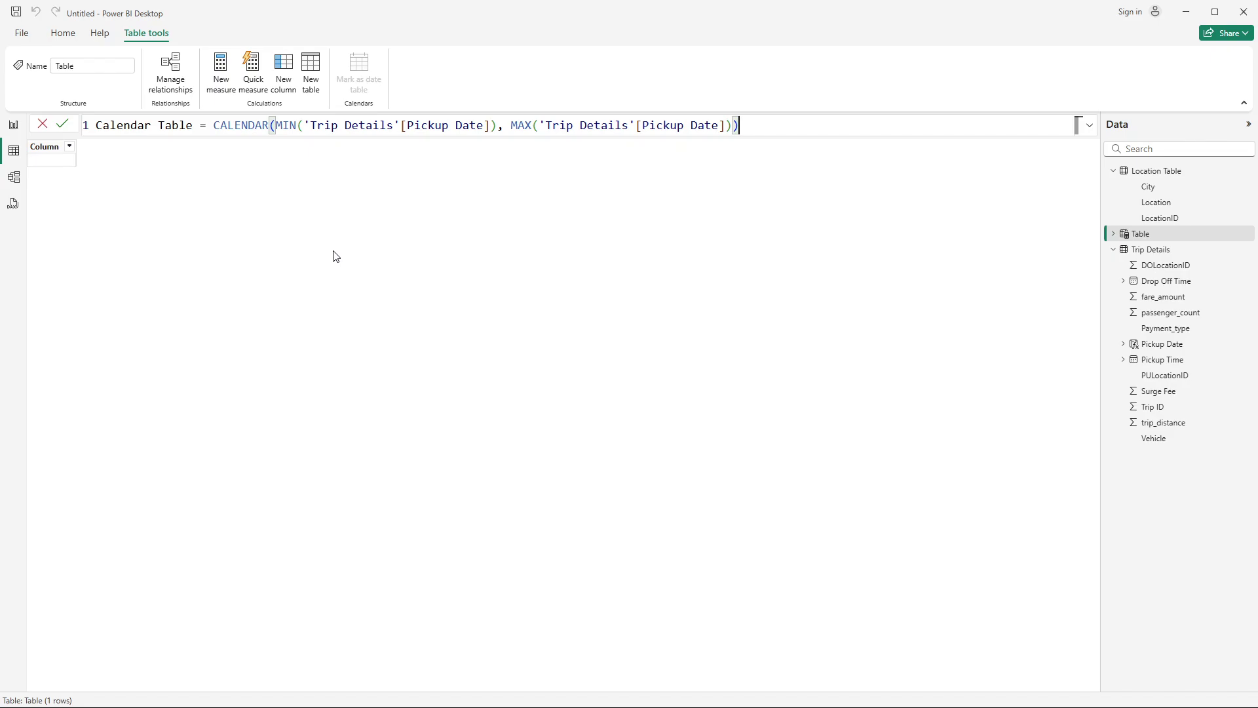
pyautogui.press('Return')
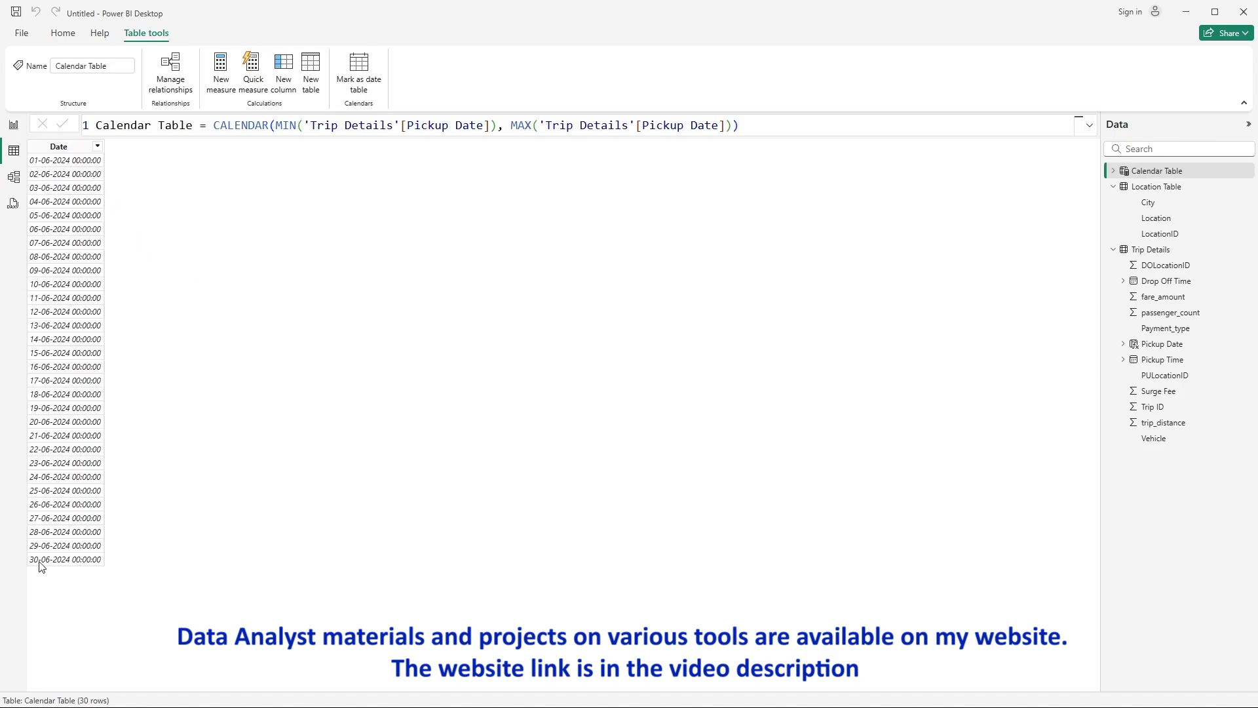
# Set the data type of the Calendar Table's Date column to Date
pyautogui.click(37, 163)
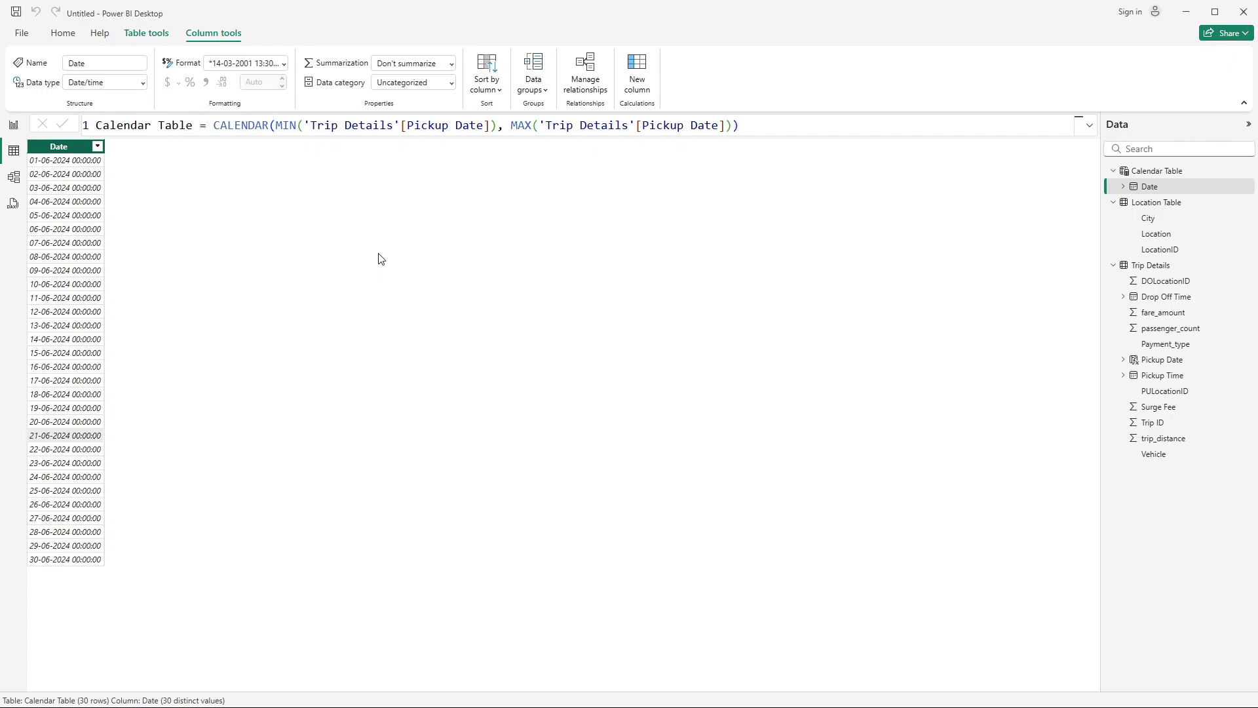
pyautogui.click(47, 147)
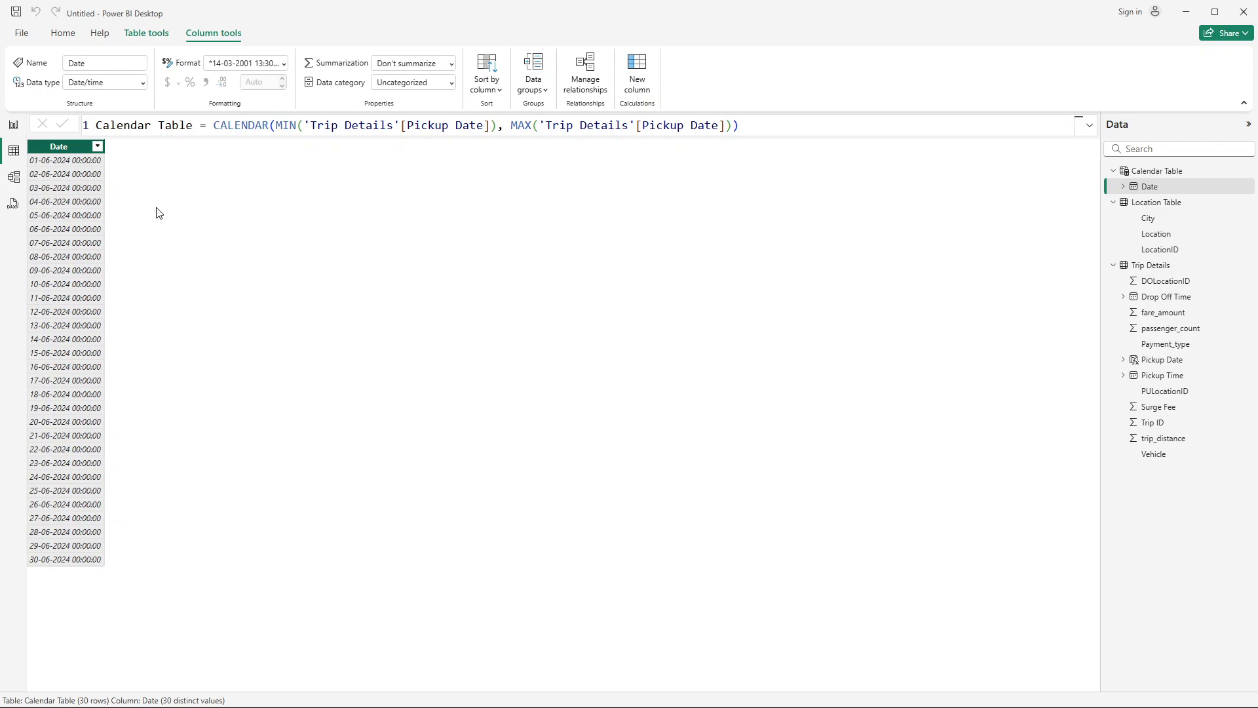
pyautogui.click(142, 82)
pyautogui.click(117, 182)
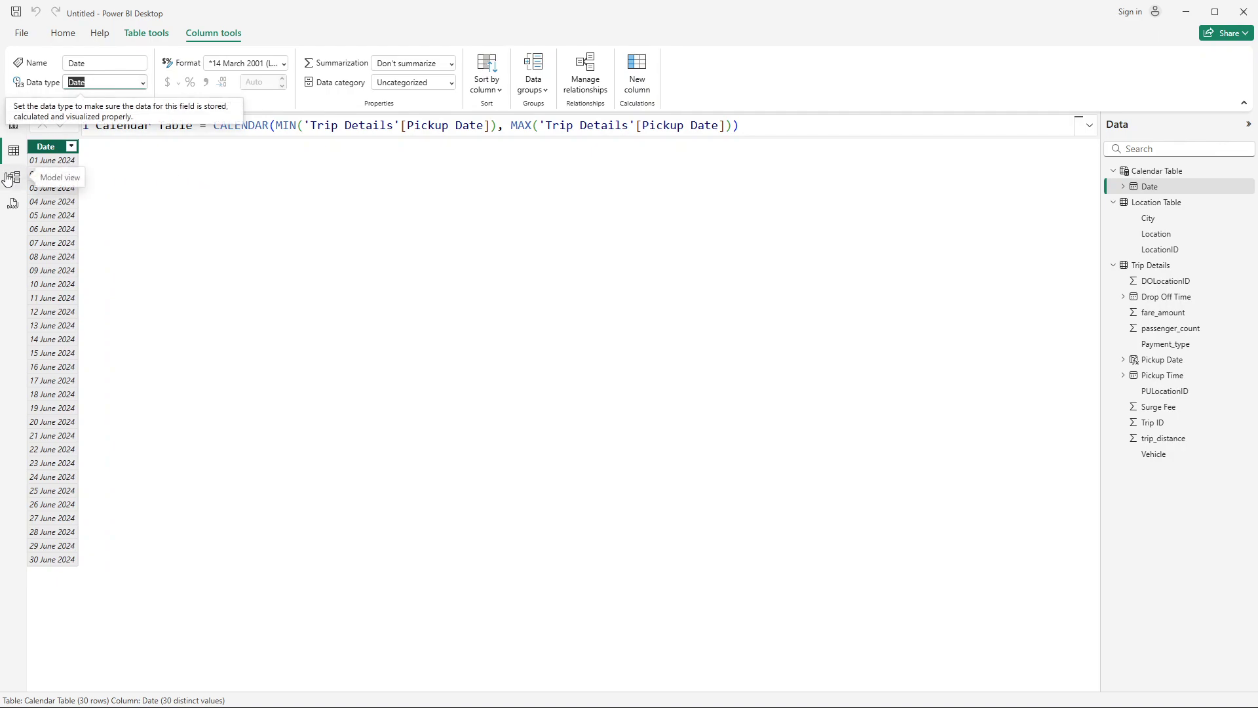
pyautogui.click(318, 209)
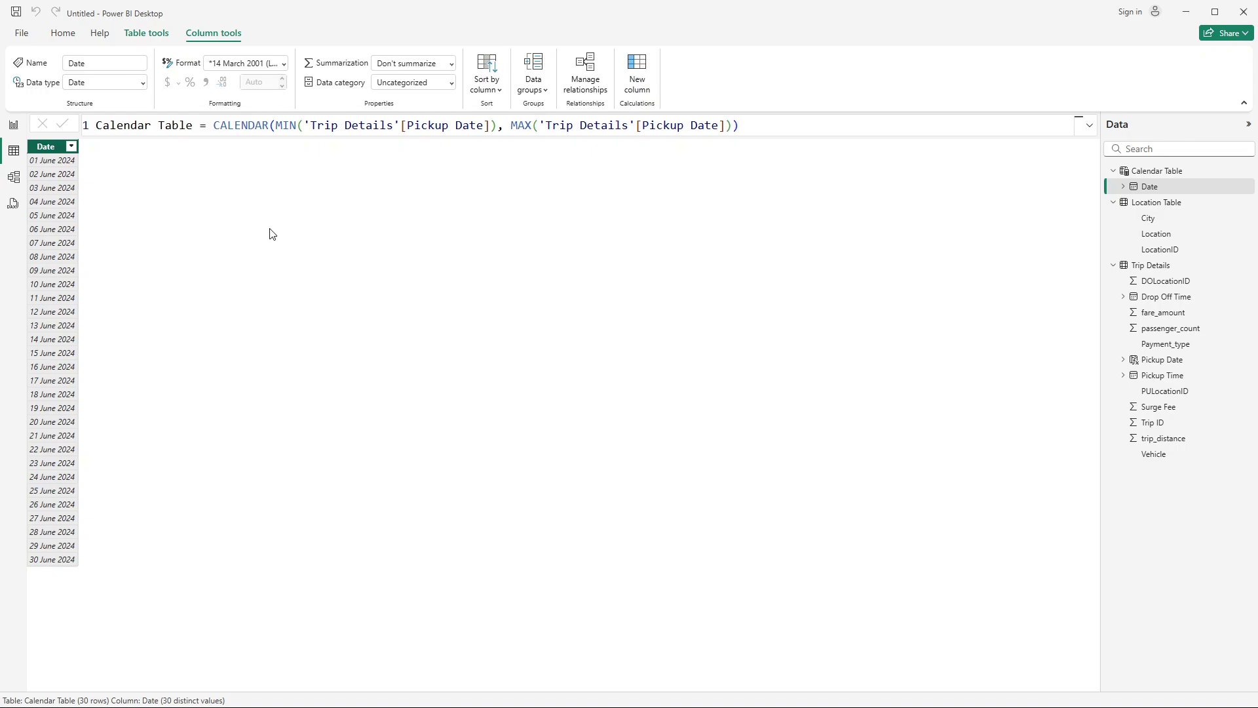
# Place the Calendar Table card below Location Table and relate its Date column to Trip Details' Pickup Date, active, one-to-many, single cross-filter direction
pyautogui.click(18, 186)
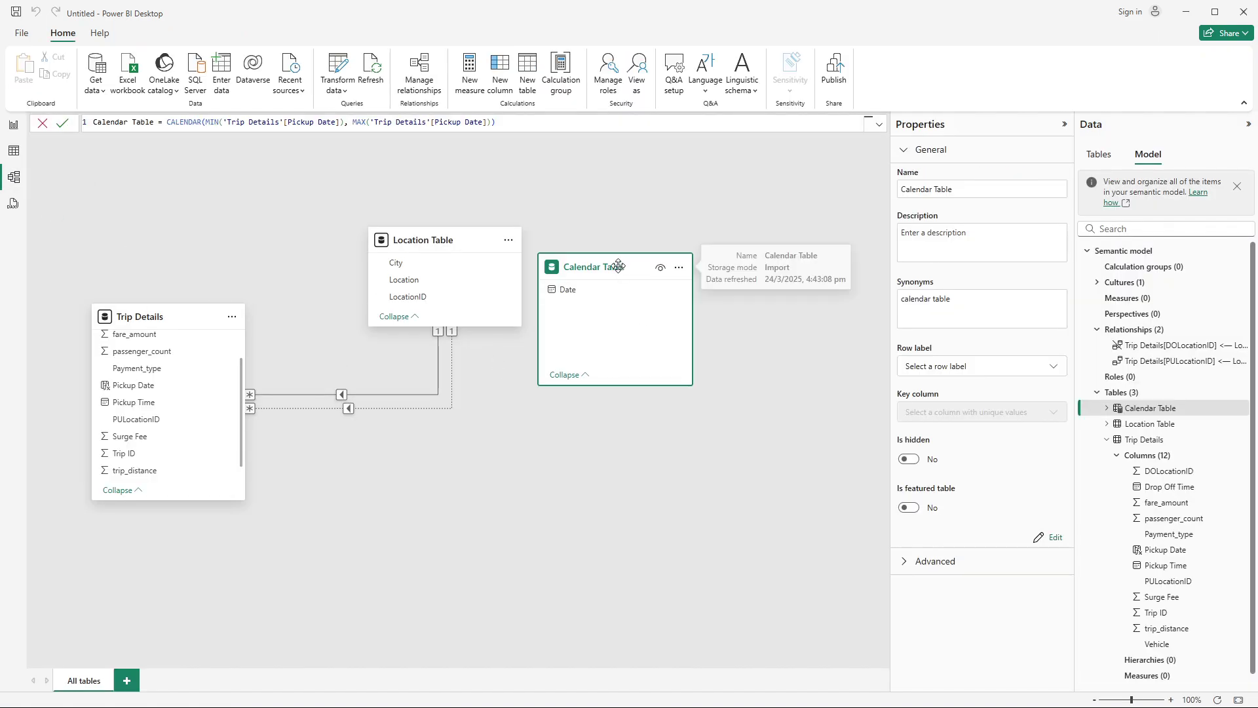
pyautogui.moveTo(614, 266); pyautogui.dragTo(444, 477)
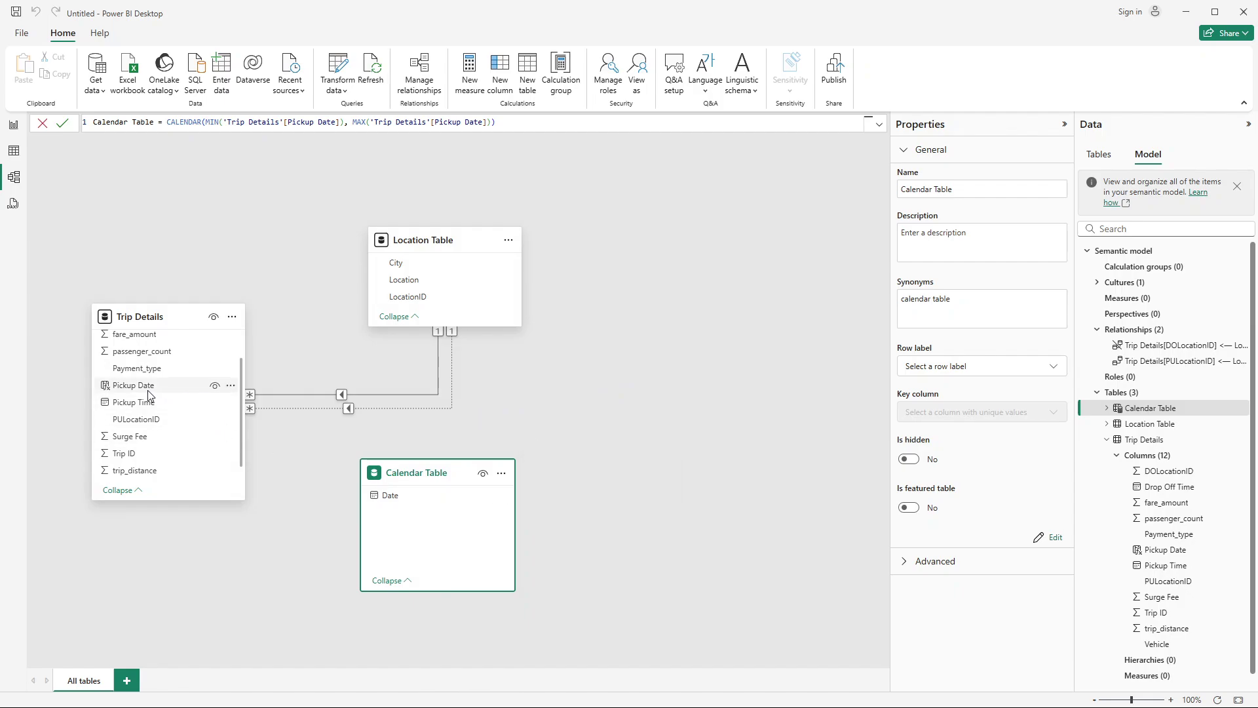
pyautogui.click(407, 503)
pyautogui.moveTo(407, 502); pyautogui.dragTo(155, 393)
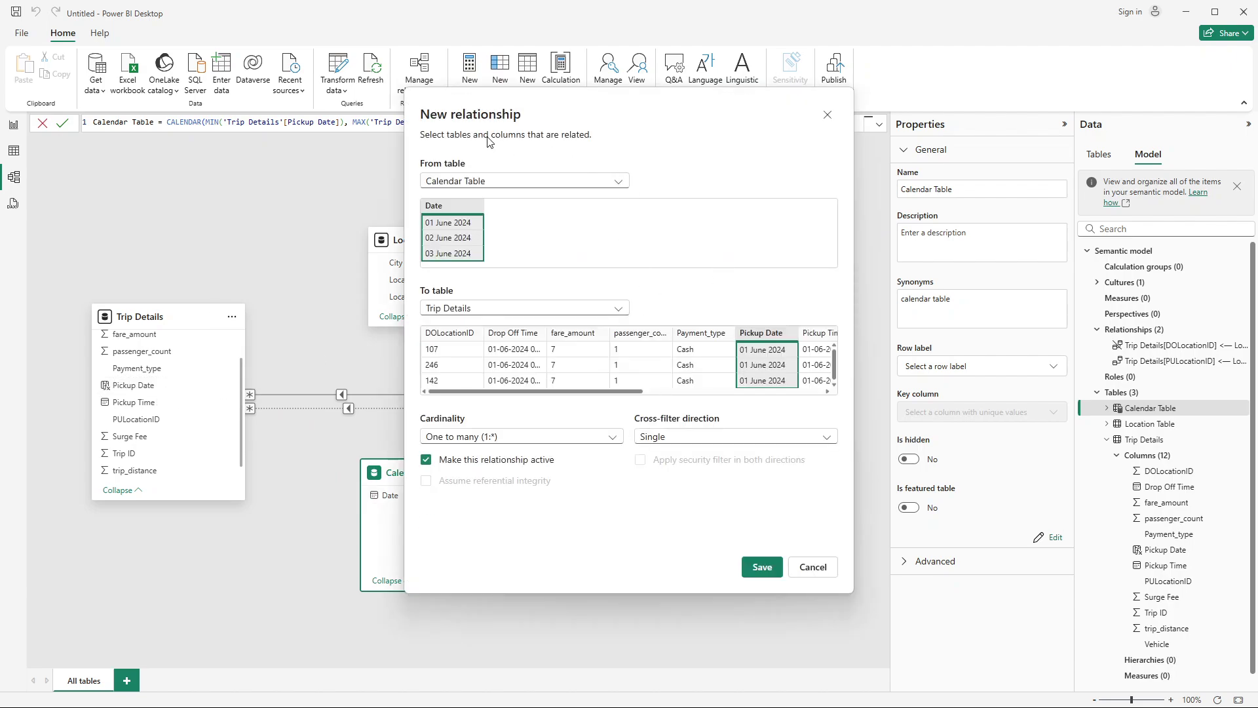
pyautogui.moveTo(486, 91); pyautogui.dragTo(494, 124)
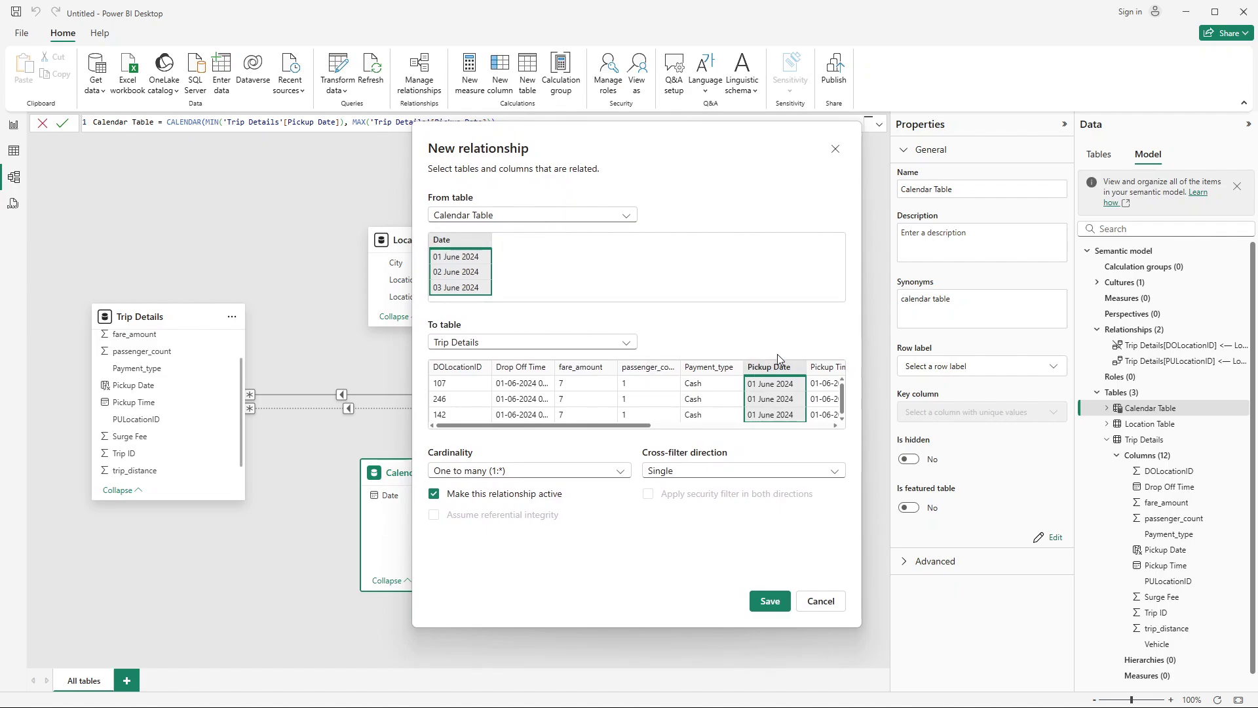
pyautogui.click(769, 601)
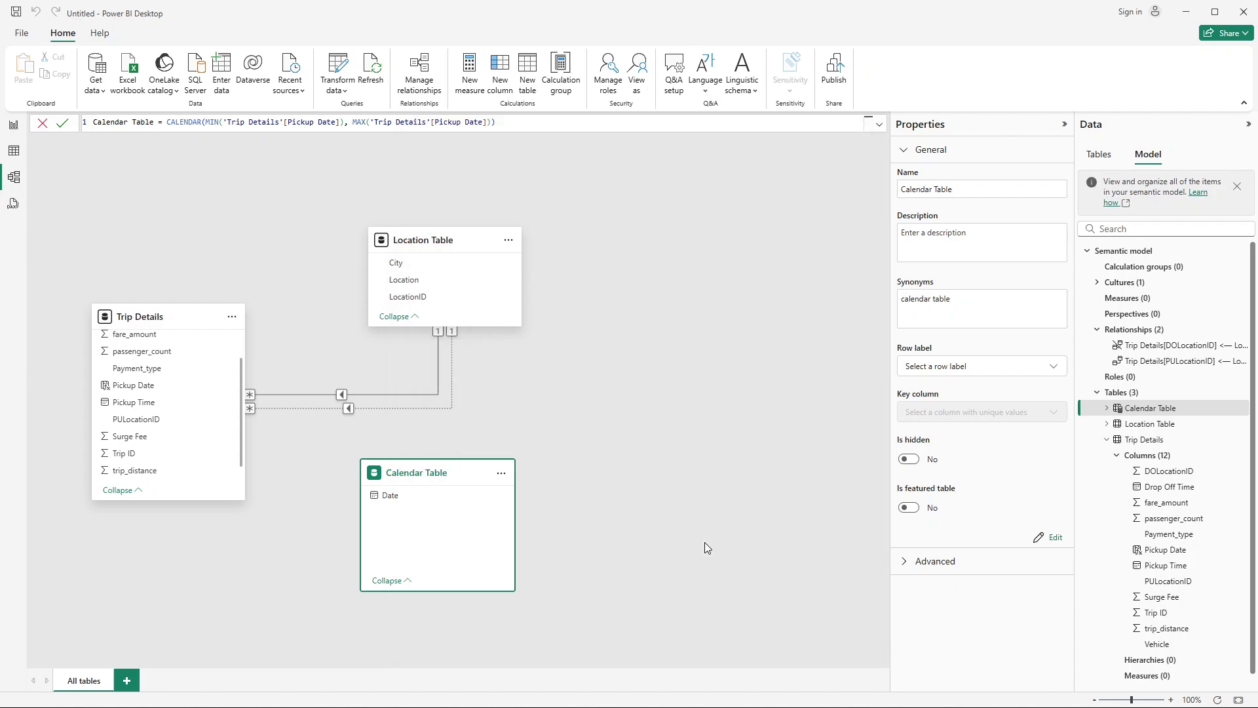
pyautogui.click(590, 423)
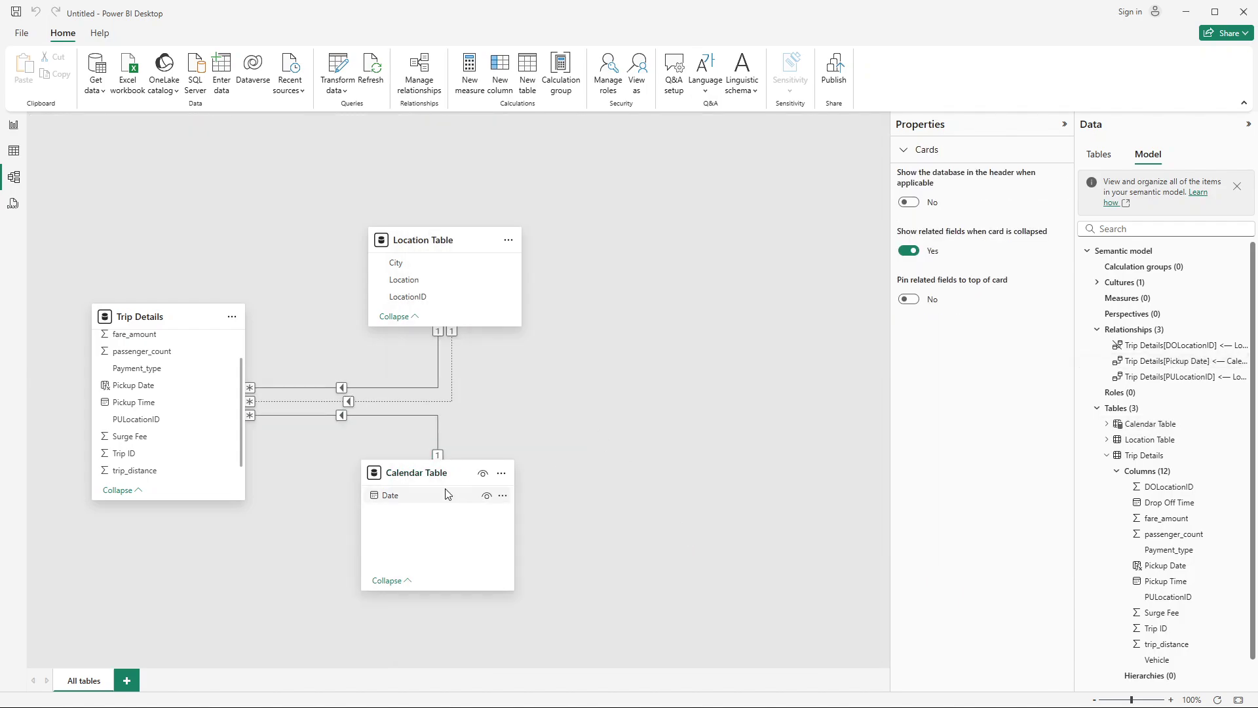
# Align the Calendar Table card under Location Table in the model diagram and check the columns linked by its relationship
pyautogui.moveTo(441, 472)
pyautogui.mouseDown()
pyautogui.moveTo(455, 480)
pyautogui.moveTo(447, 458)
pyautogui.mouseUp()
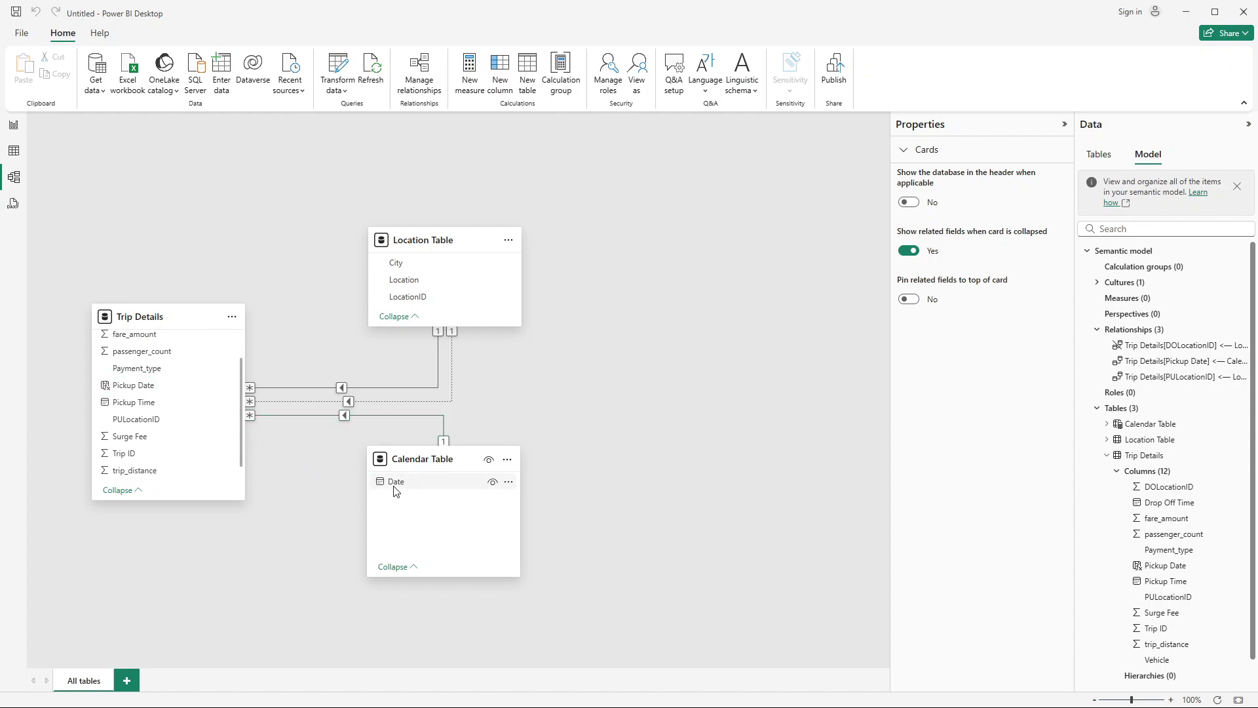
pyautogui.click(419, 459)
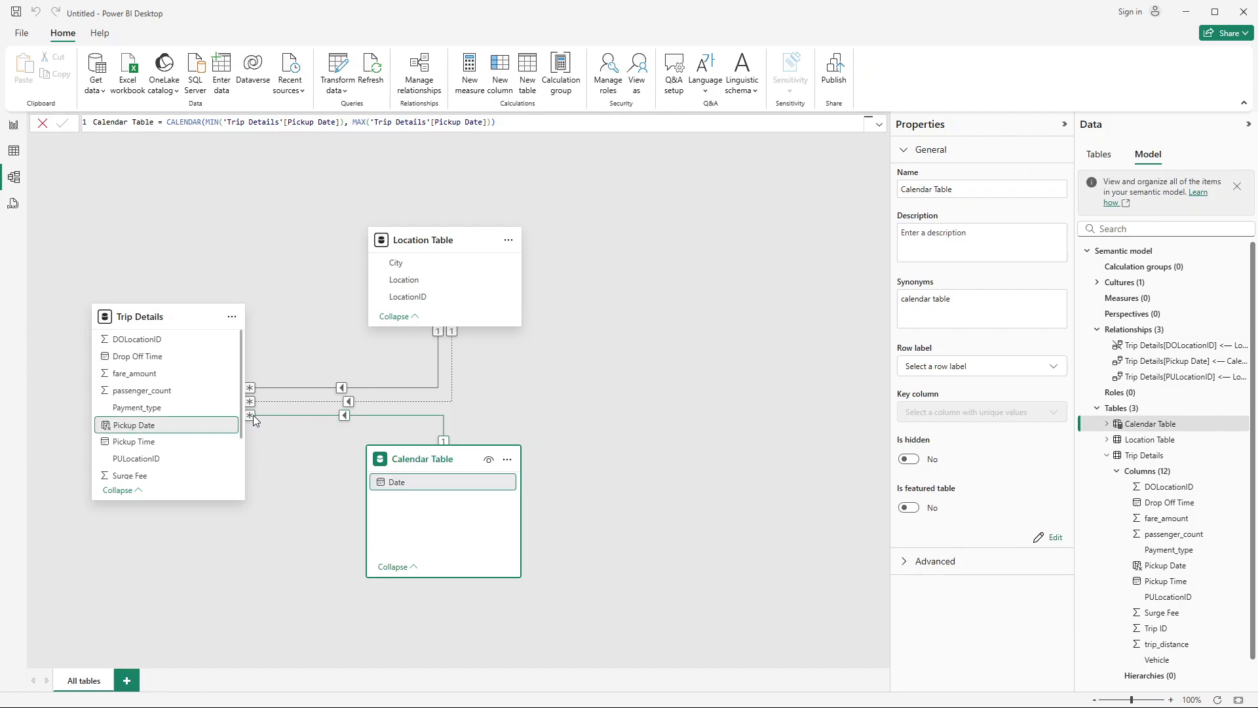
pyautogui.click(282, 458)
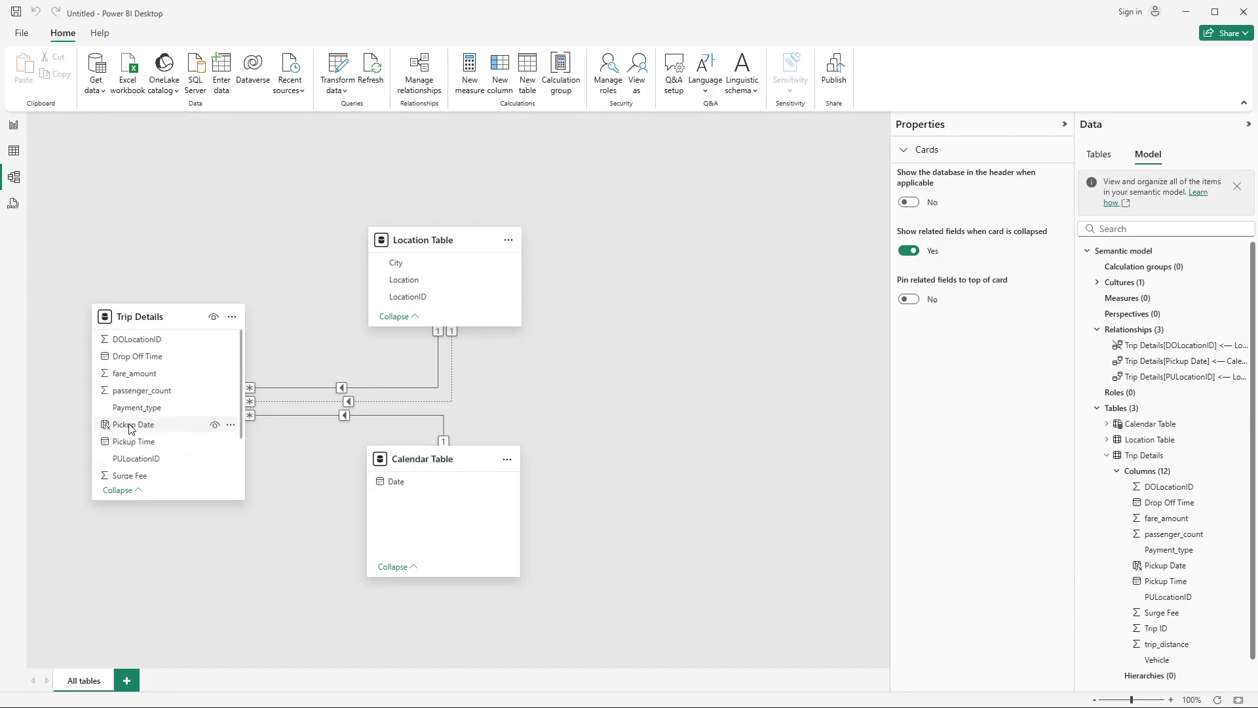
# Examine the rows of the Trip Details table, including its Pickup Date column
pyautogui.click(14, 151)
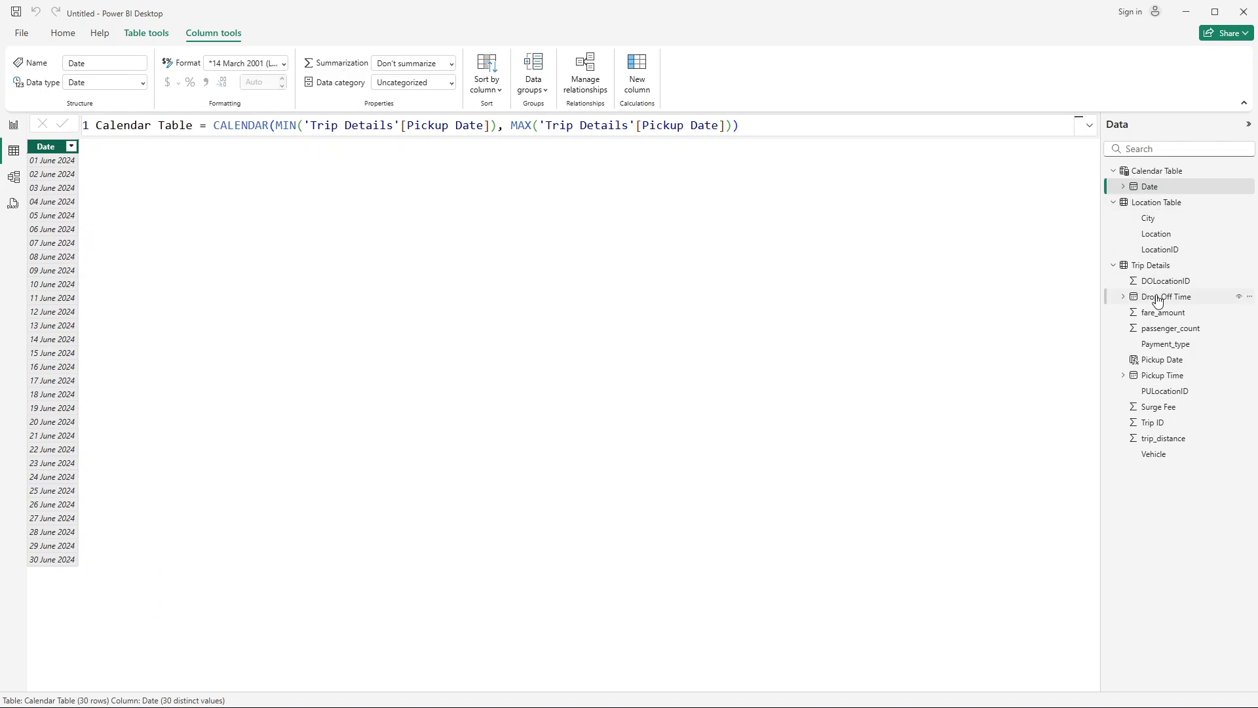
pyautogui.click(1148, 265)
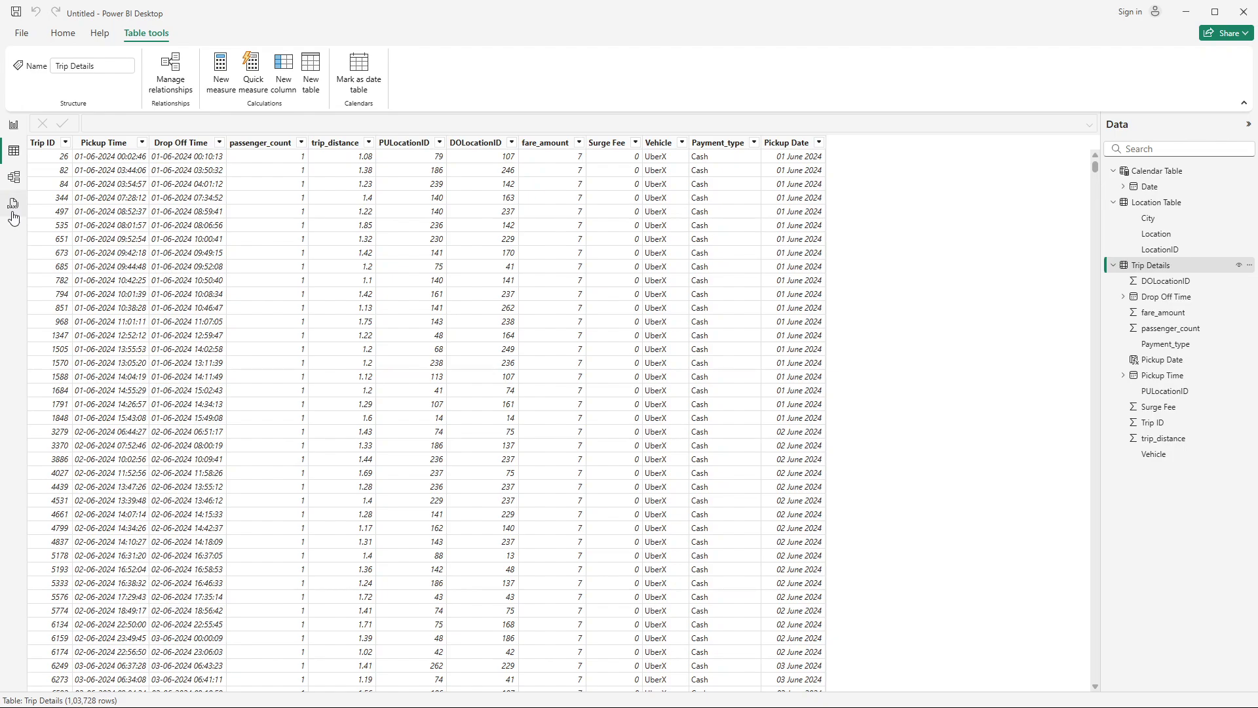
# Review the finished model diagram, examining how Trip Details, Location Table and Calendar Table are connected
pyautogui.click(14, 177)
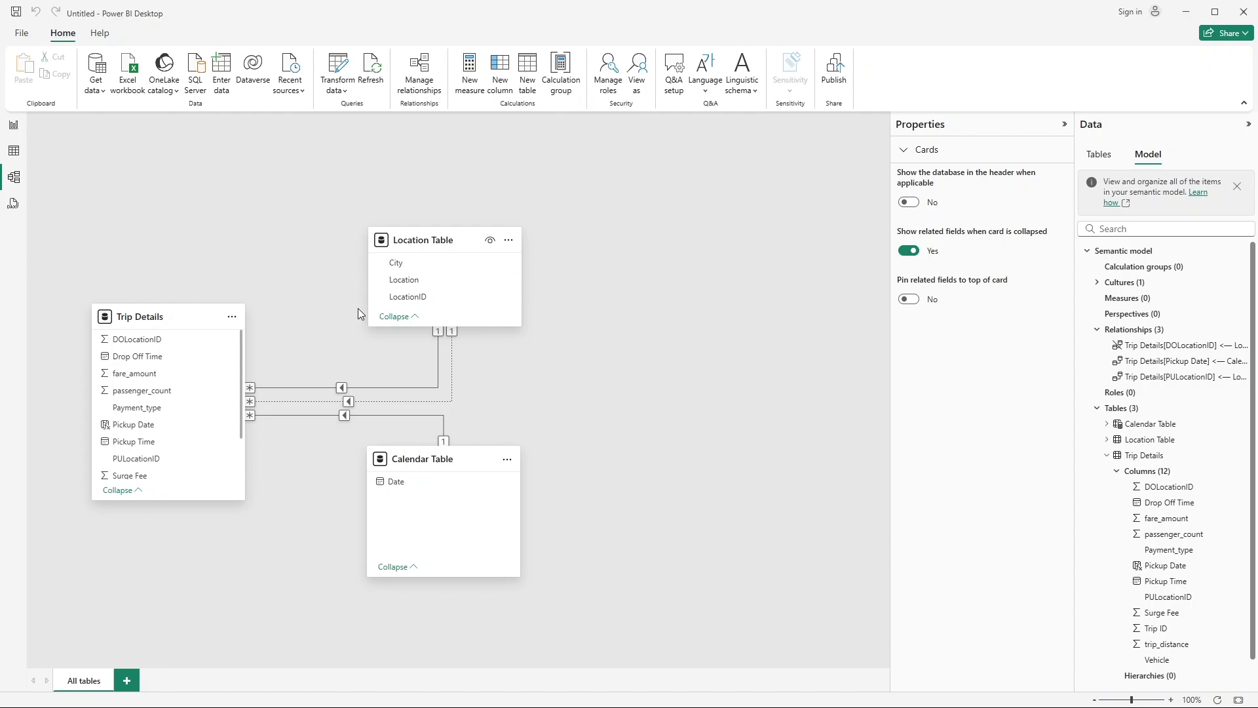
pyautogui.click(153, 317)
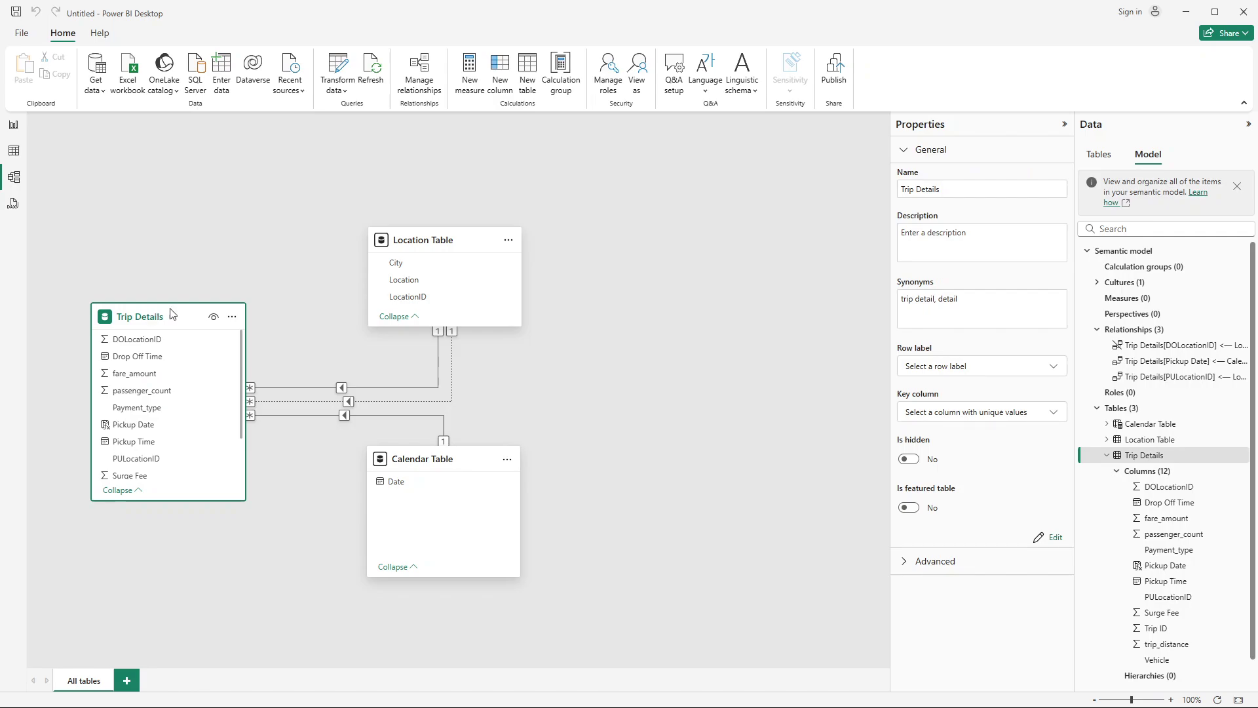
pyautogui.click(467, 241)
pyautogui.click(444, 473)
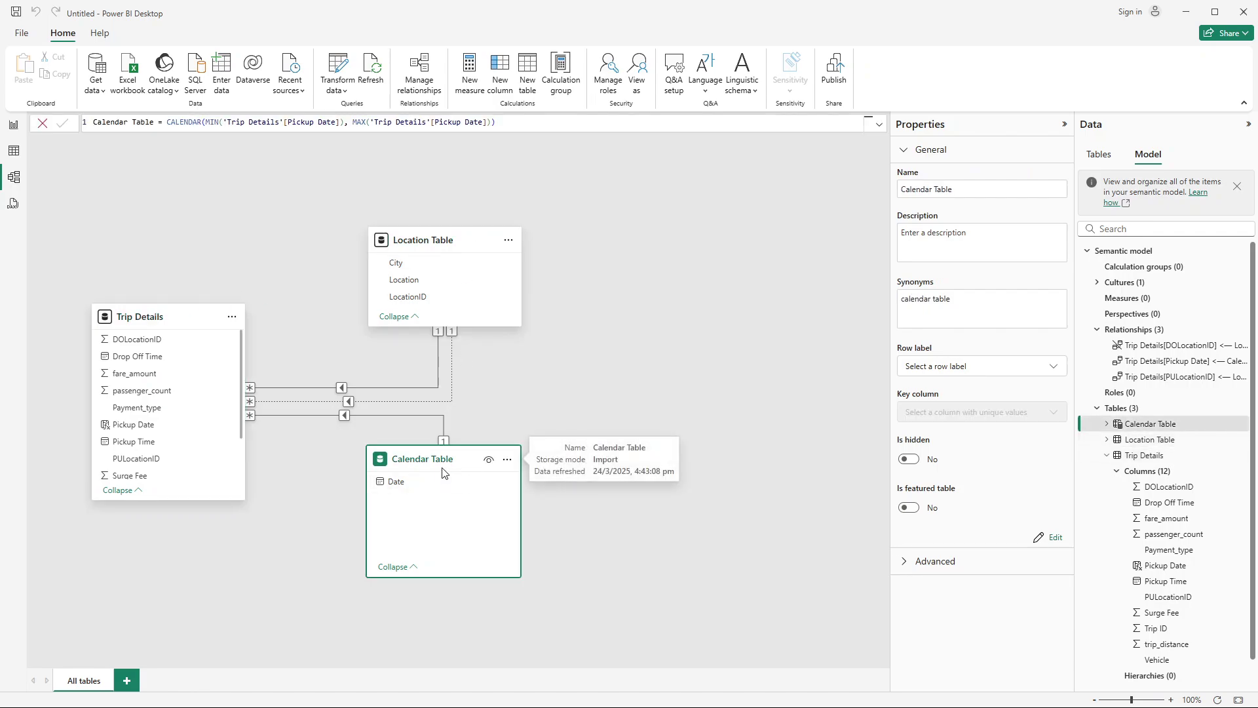
pyautogui.click(435, 241)
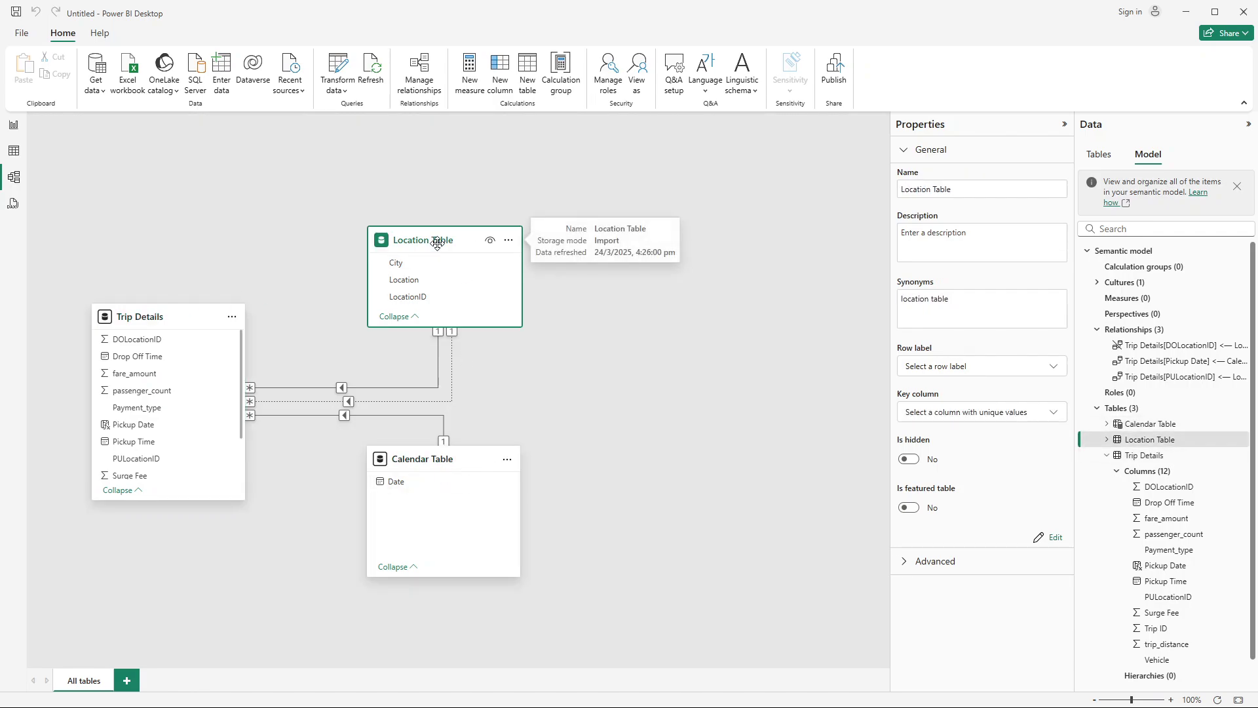
pyautogui.click(446, 454)
pyautogui.click(637, 371)
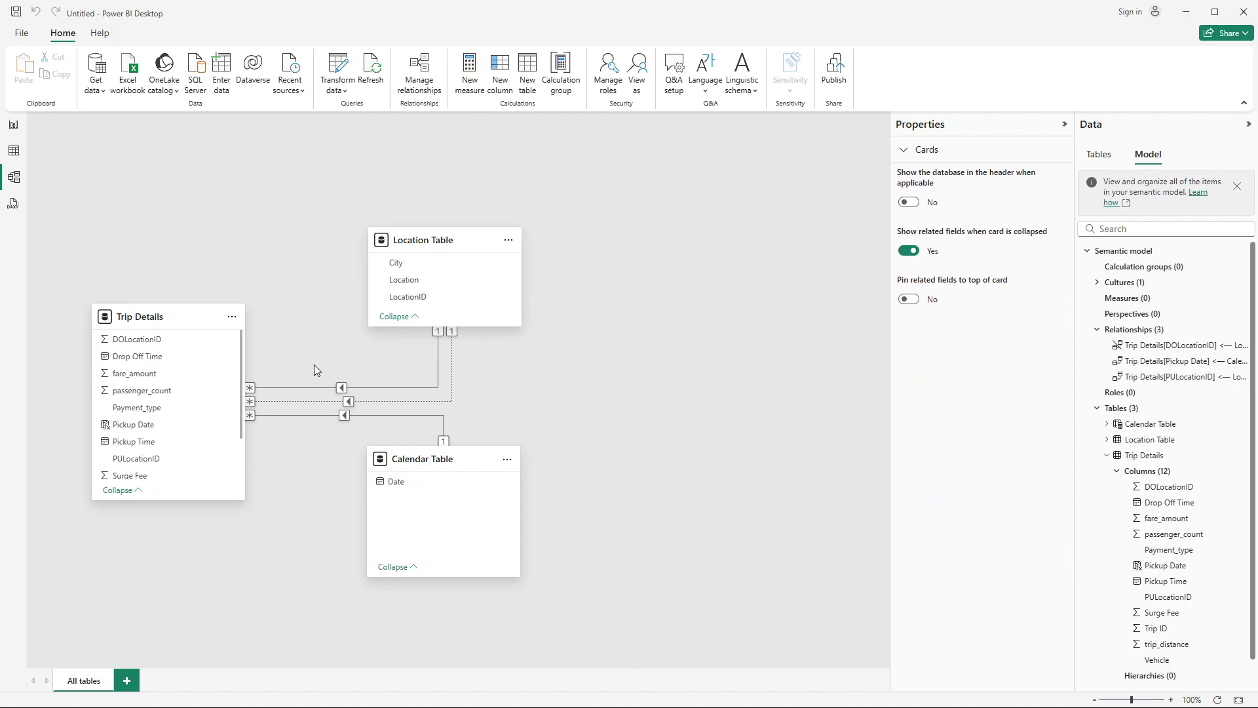
pyautogui.click(146, 320)
pyautogui.click(649, 323)
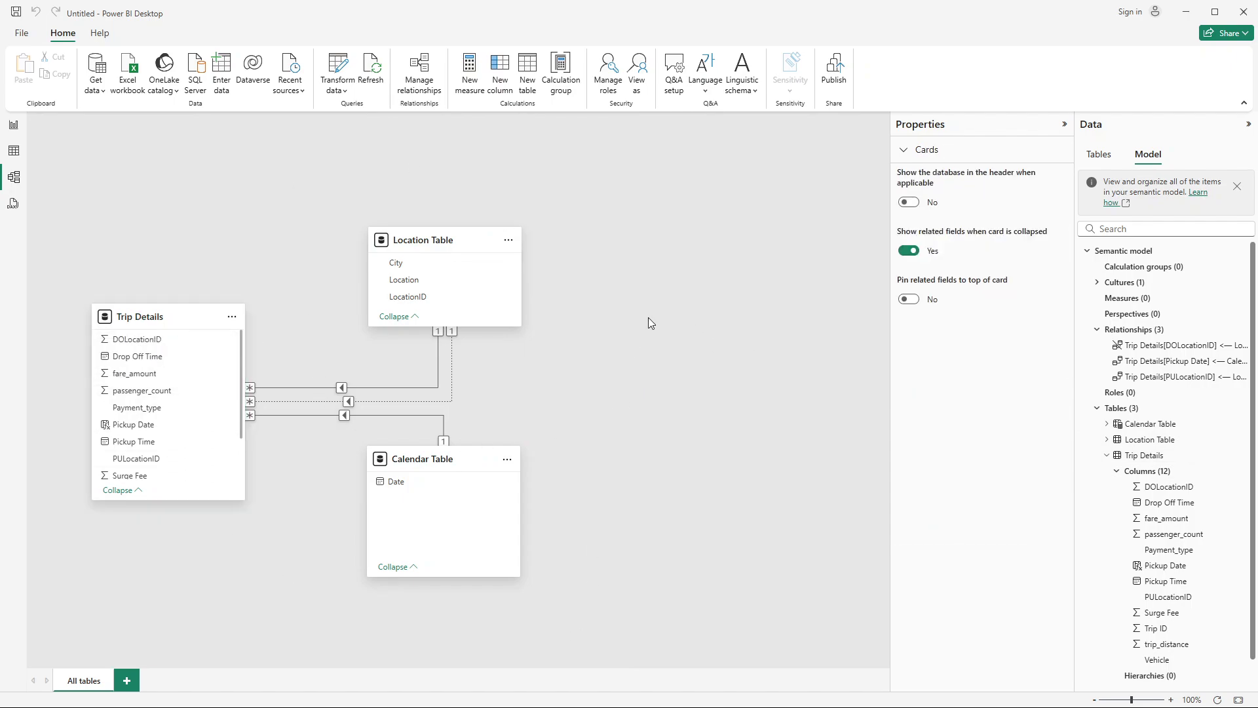